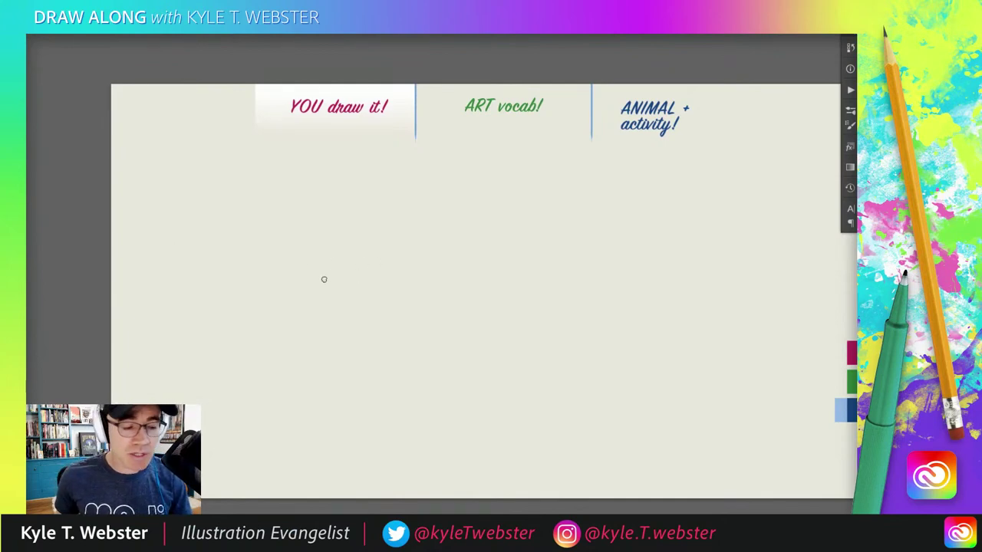
- Doodle a few practice strokes, then select all and delete them to clear the page
left_click_drag(336, 261, 314, 298)
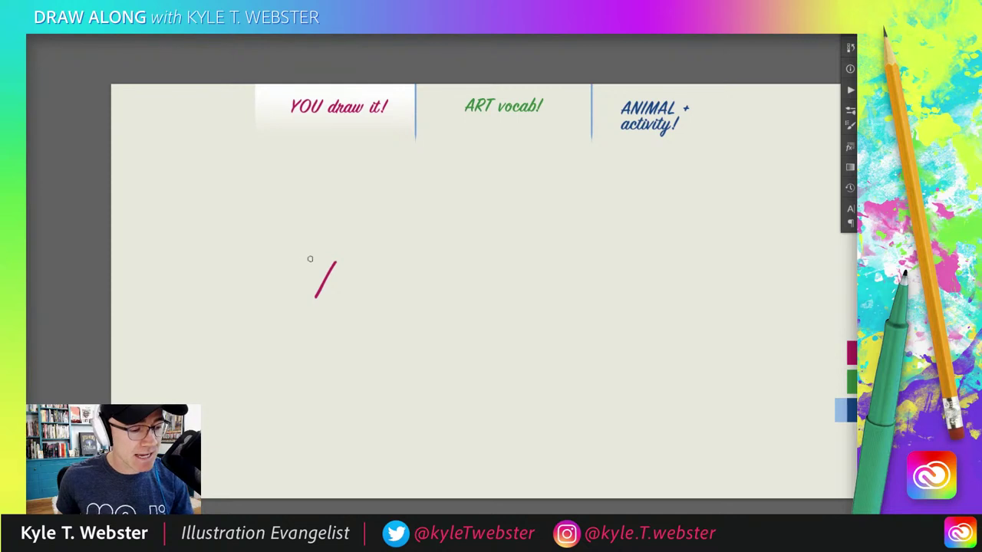
mouse_move(314, 256)
left_mouse_down()
mouse_move(297, 250)
mouse_move(279, 314)
mouse_move(241, 330)
mouse_move(243, 350)
left_mouse_up()
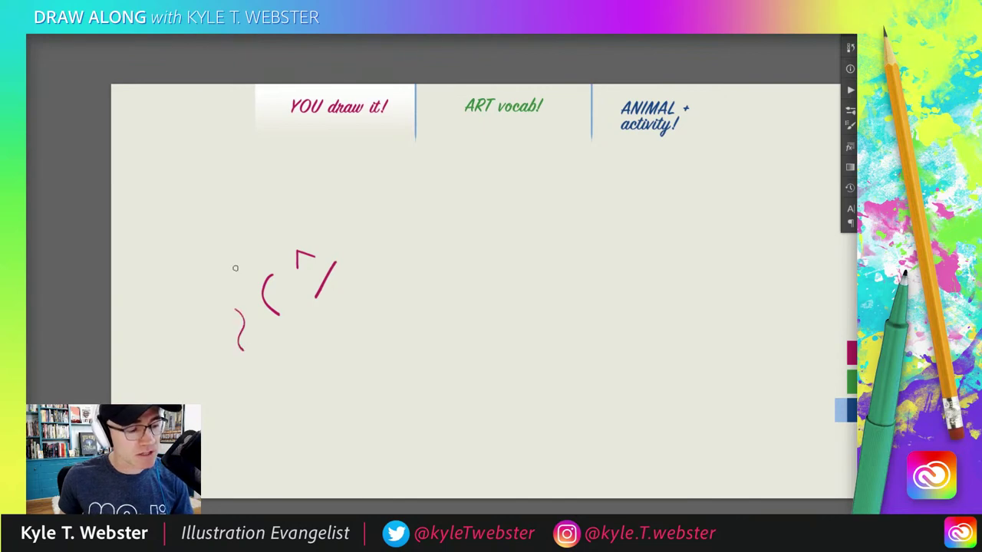
left_click_drag(240, 265, 233, 283)
mouse_move(275, 347)
left_mouse_down()
mouse_move(289, 345)
mouse_move(285, 372)
left_mouse_up()
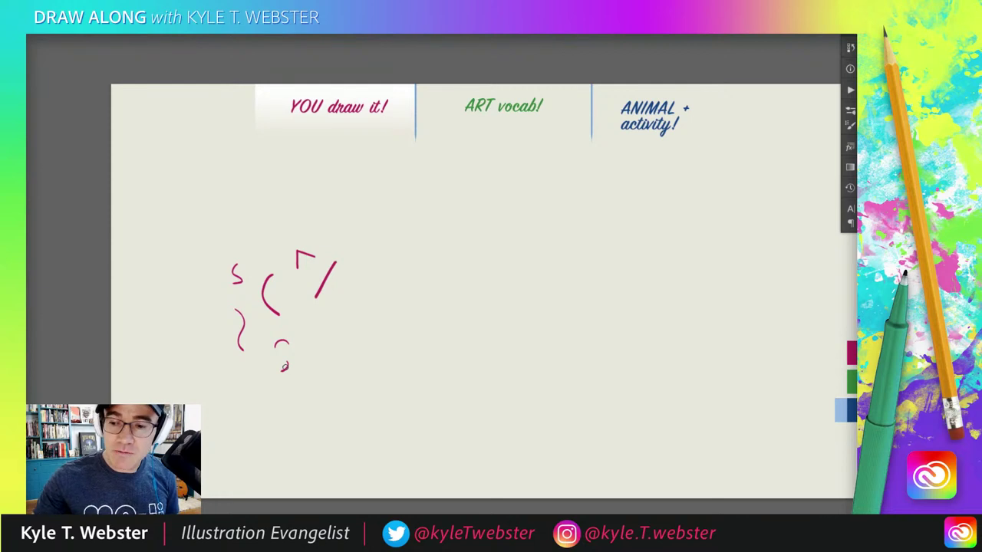
key("ctrl+a")
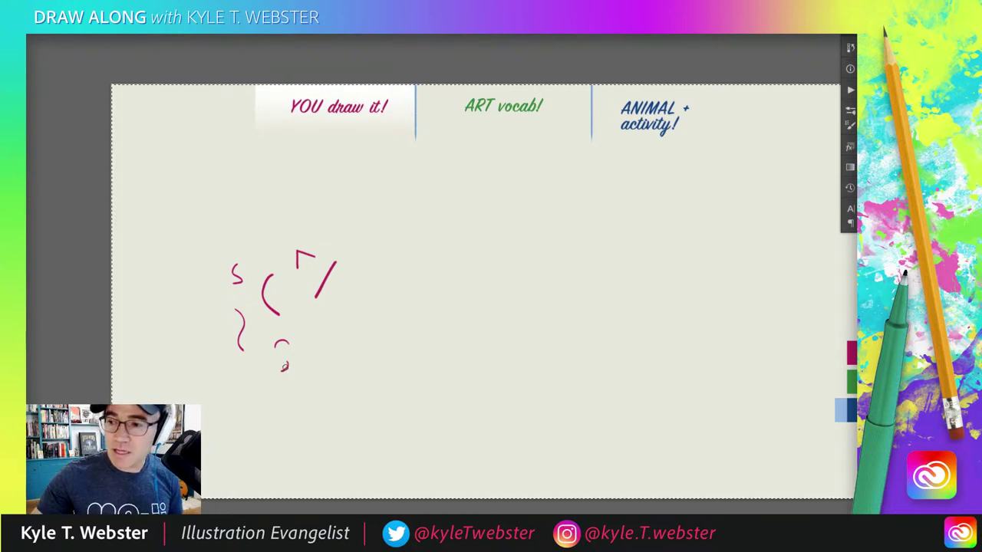
key("Delete")
key("ctrl+d")
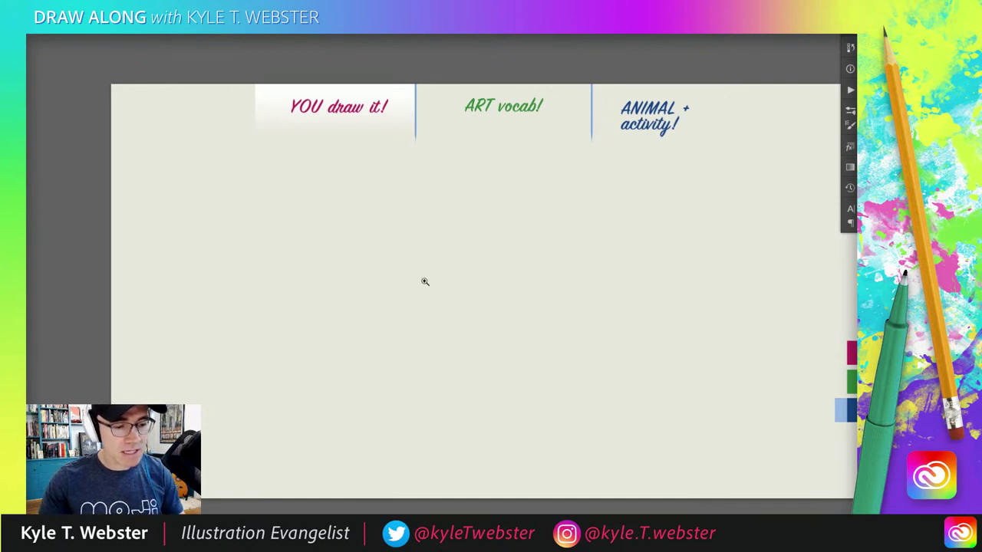
- Draw a wide magenta rectangle outline in the centre of the page, below the headings
key("ctrl+plus")
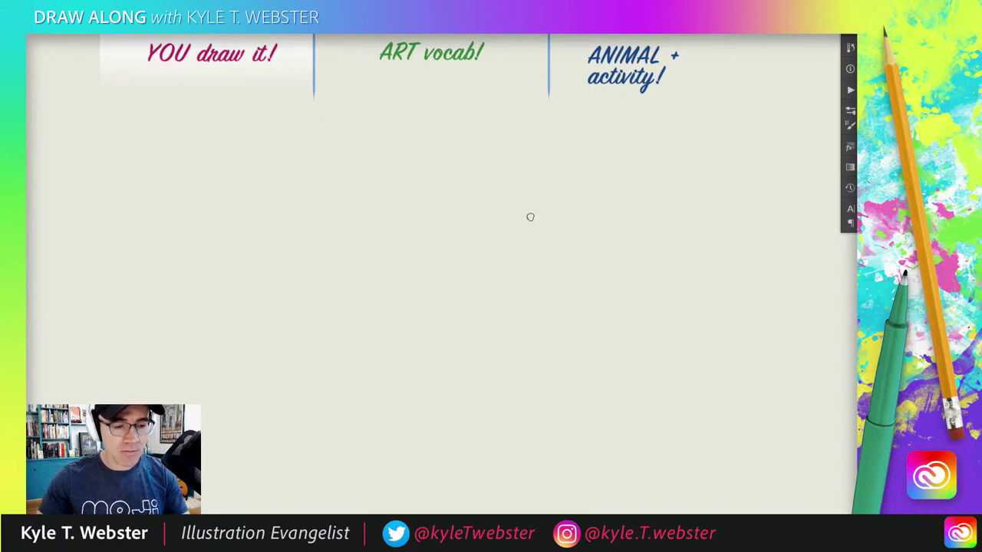
mouse_move(529, 215)
left_mouse_down()
mouse_move(530, 253)
mouse_move(491, 256)
mouse_move(365, 256)
mouse_move(365, 215)
left_mouse_up()
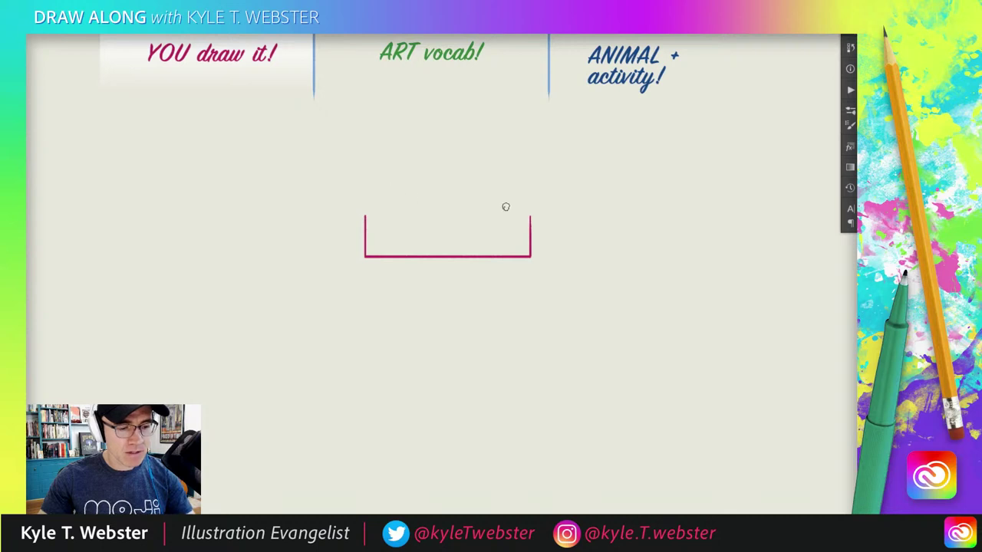
left_click_drag(529, 217, 366, 213)
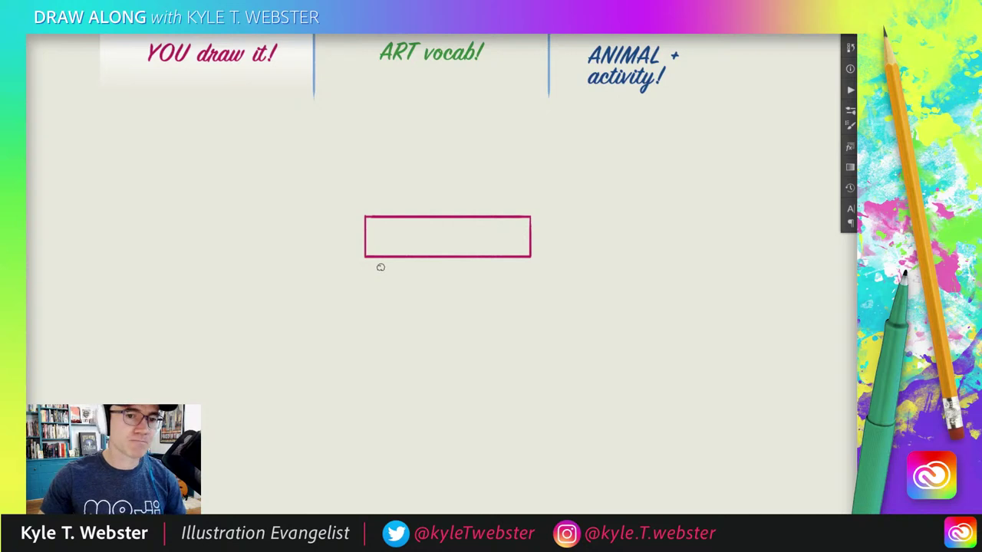
left_click_drag(368, 246, 375, 243)
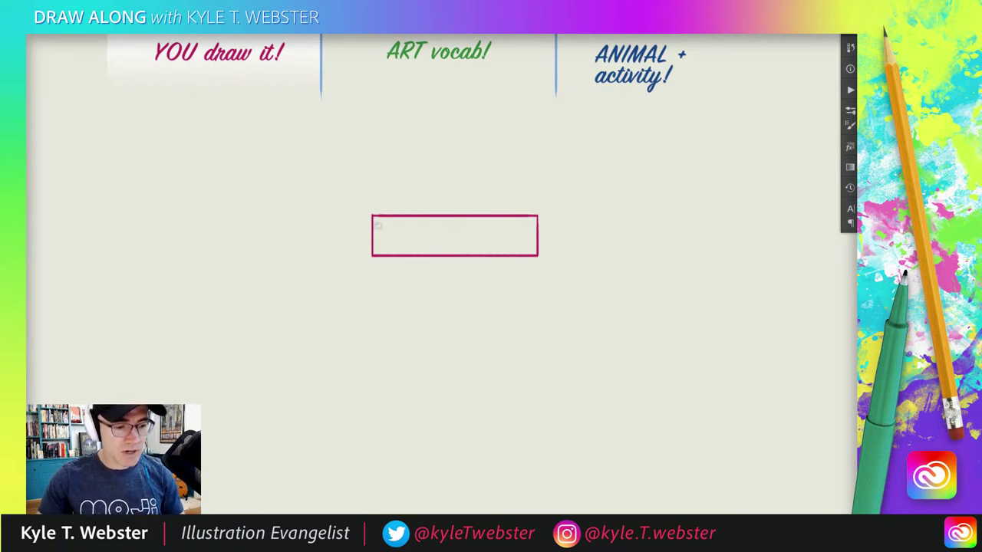
mouse_move(361, 243)
left_mouse_down()
mouse_move(360, 218)
mouse_move(359, 228)
left_mouse_up()
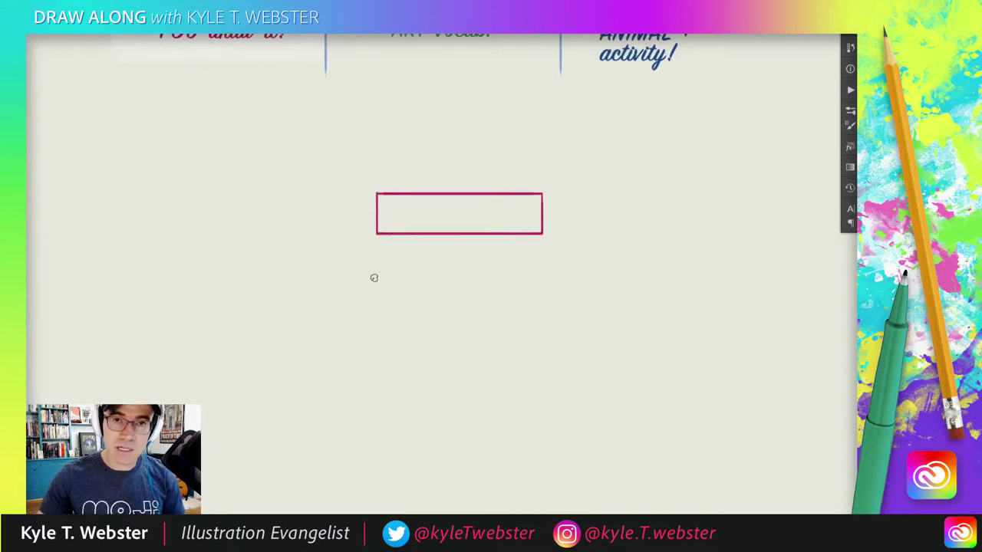
left_click_drag(316, 230, 313, 225)
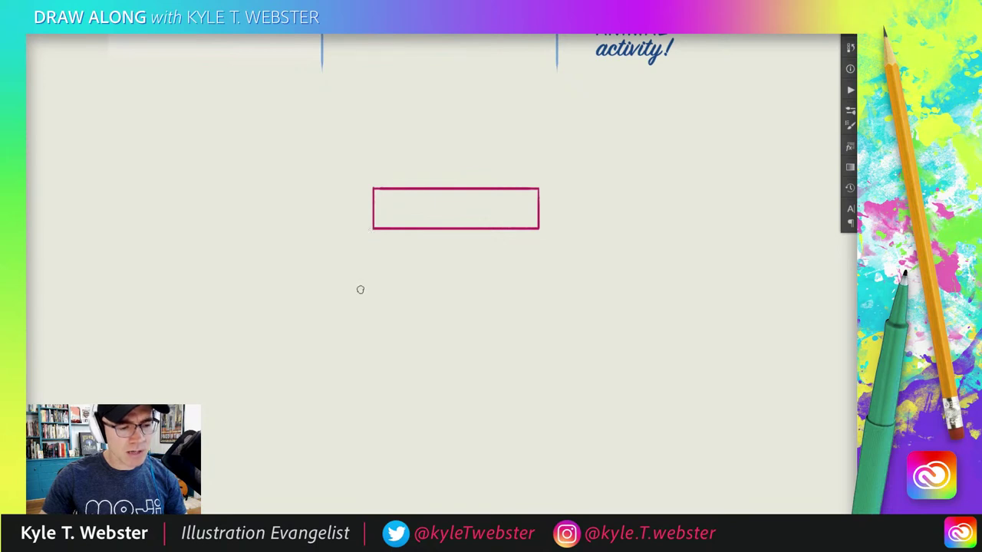
- Brush two outward-bulging sides down from the rectangle's corners and join them with a flat bottom line
mouse_move(373, 227)
left_mouse_down()
mouse_move(362, 268)
mouse_move(372, 298)
left_mouse_up()
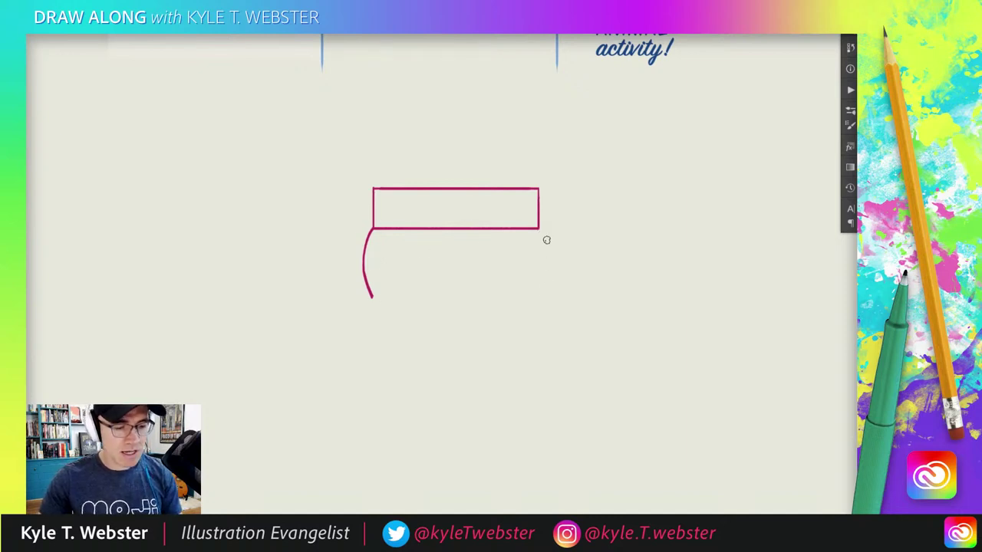
mouse_move(538, 227)
left_mouse_down()
mouse_move(547, 274)
mouse_move(539, 297)
left_mouse_up()
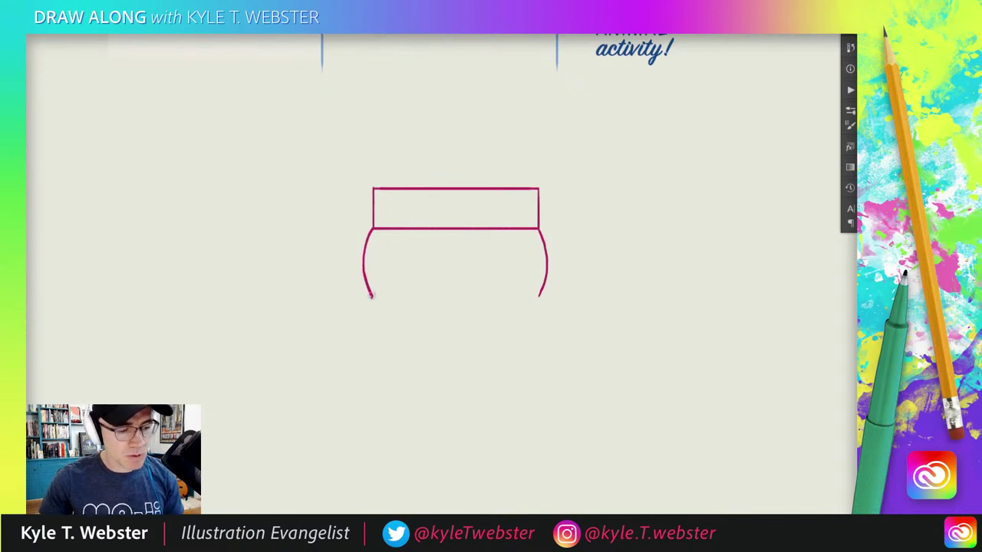
left_click_drag(372, 295, 373, 300)
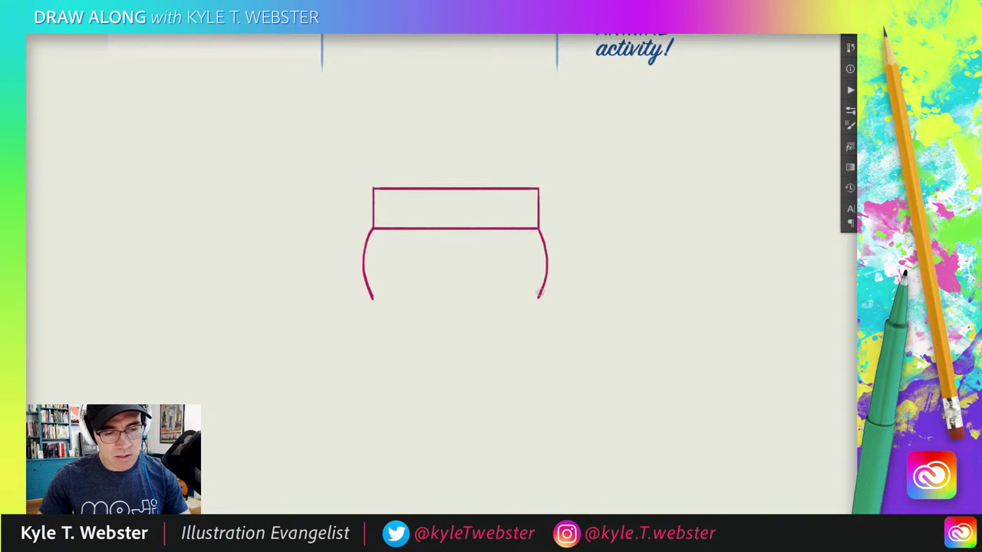
left_click_drag(371, 299, 540, 298)
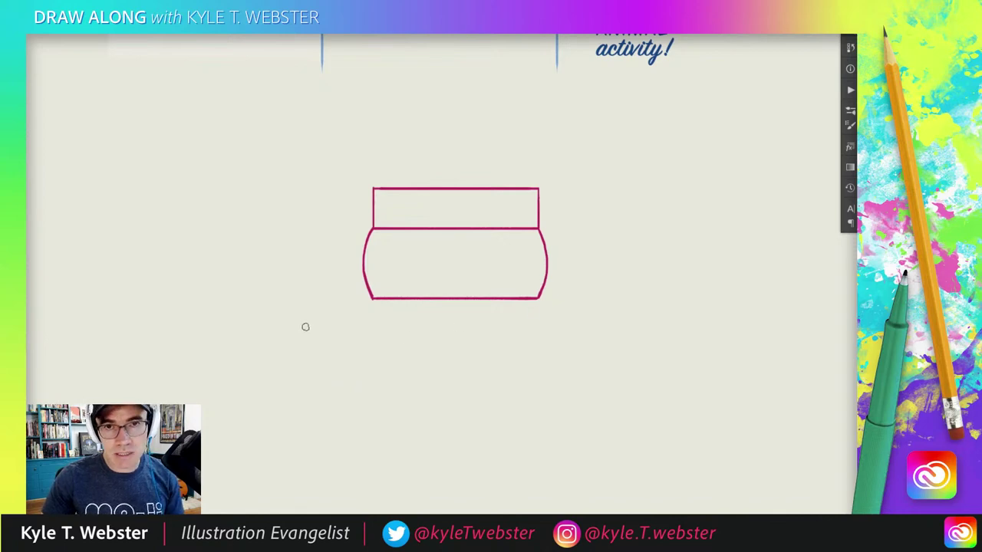
mouse_move(301, 194)
left_mouse_down()
mouse_move(298, 220)
mouse_move(416, 425)
mouse_move(415, 404)
left_mouse_up()
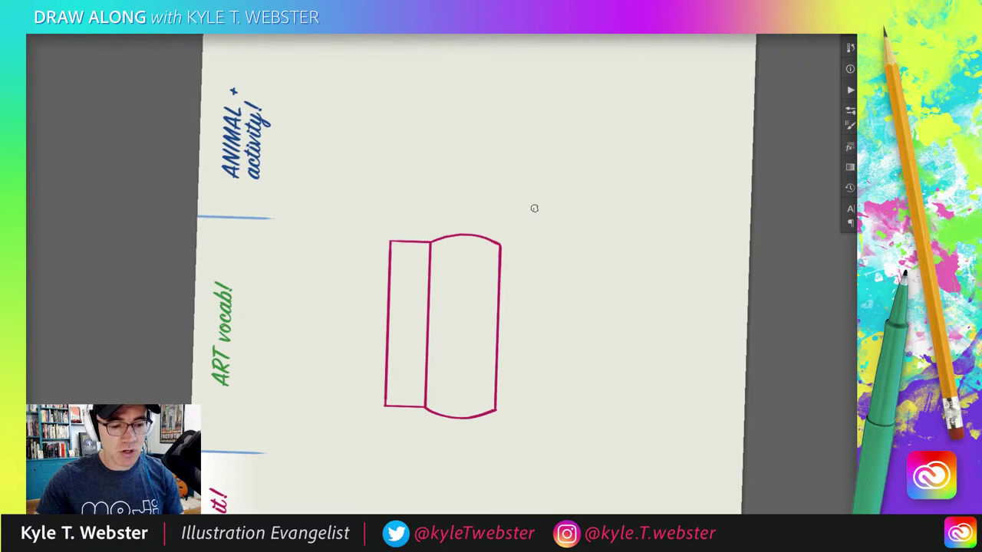
left_click_drag(534, 207, 535, 323)
key("ctrl+z")
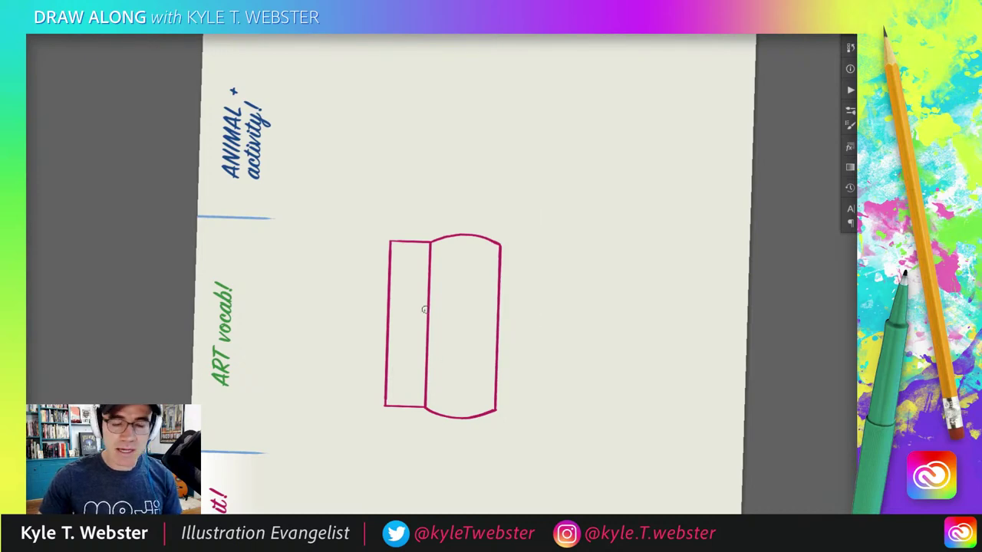
mouse_move(287, 356)
left_mouse_down()
mouse_move(272, 311)
mouse_move(377, 176)
mouse_move(458, 164)
mouse_move(444, 157)
left_mouse_up()
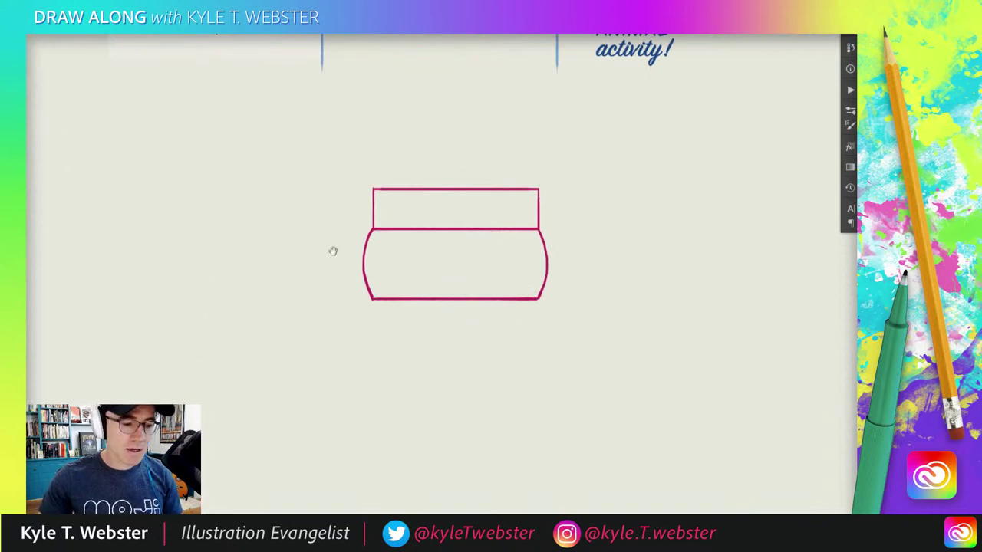
mouse_move(333, 253)
left_mouse_down()
mouse_move(339, 230)
mouse_move(307, 232)
left_mouse_up()
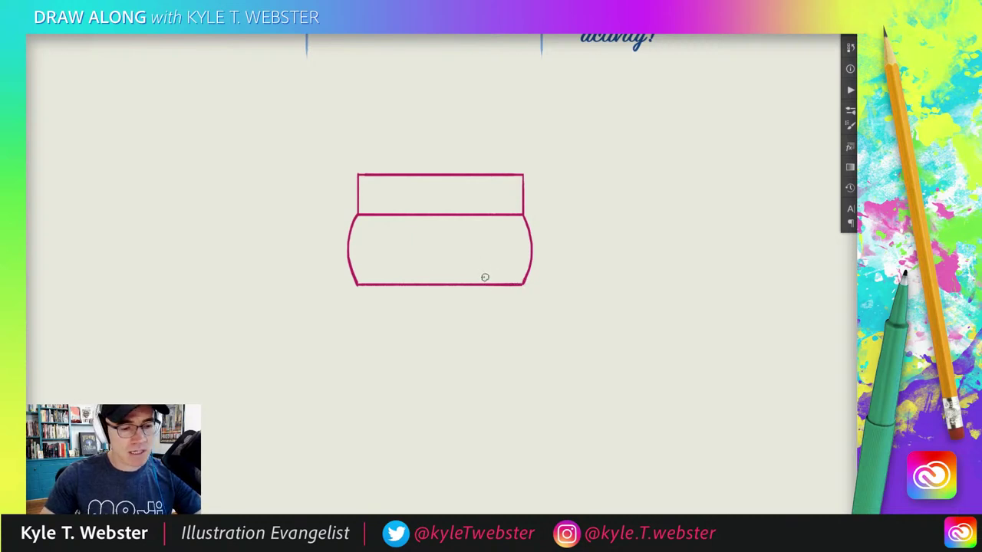
- Draw a small trapezoid slot near the body's bottom: a base line, two end ticks and a top edge
left_click_drag(482, 277, 396, 276)
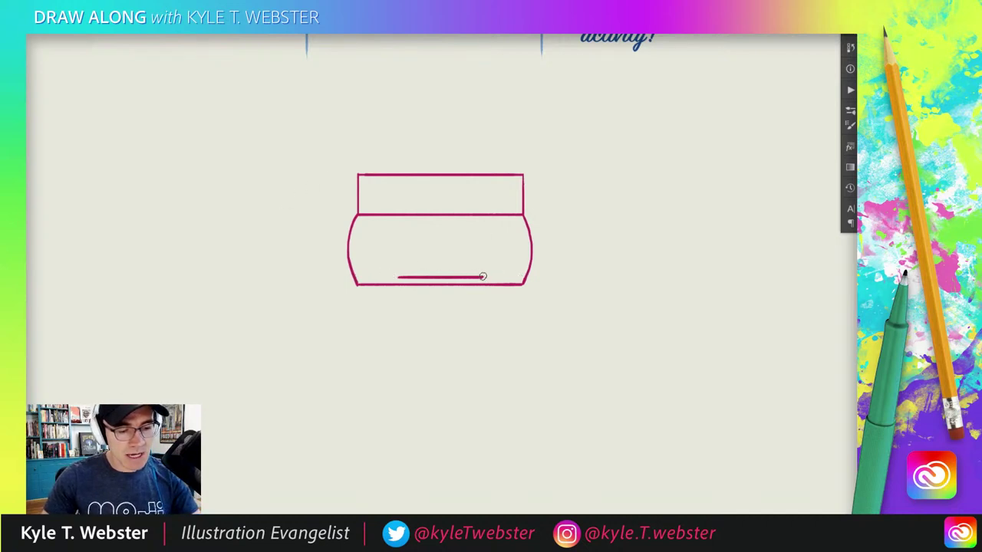
left_click_drag(483, 276, 479, 266)
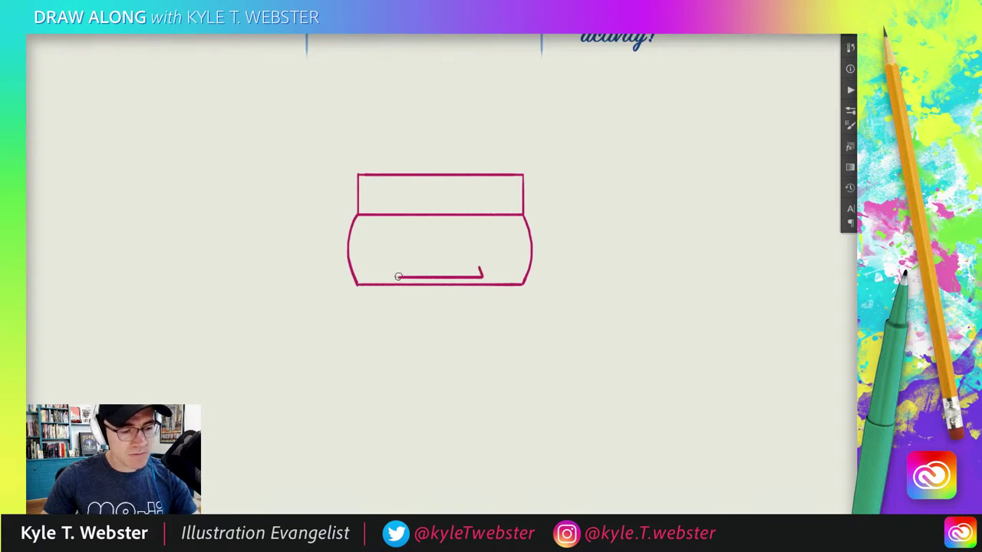
left_click_drag(398, 276, 402, 266)
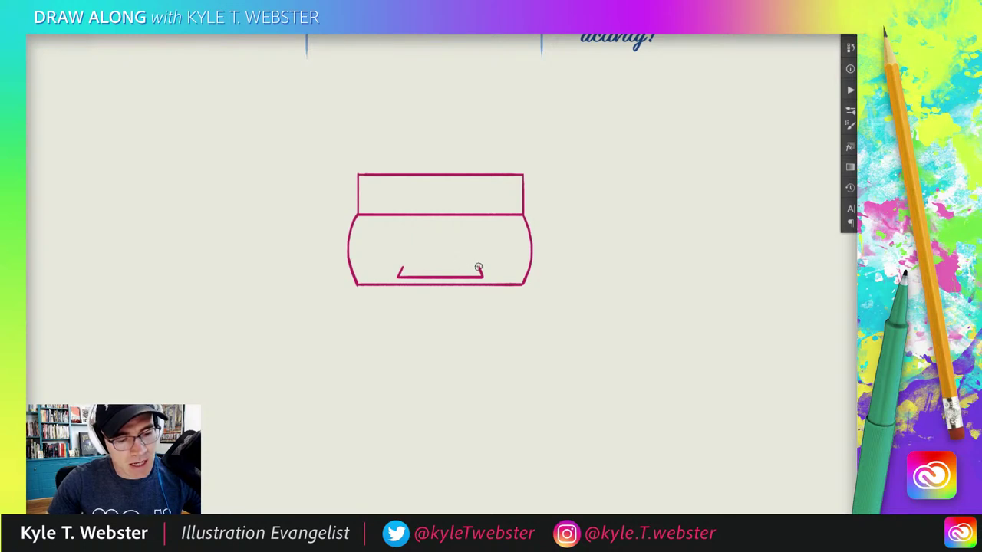
left_click_drag(478, 267, 402, 266)
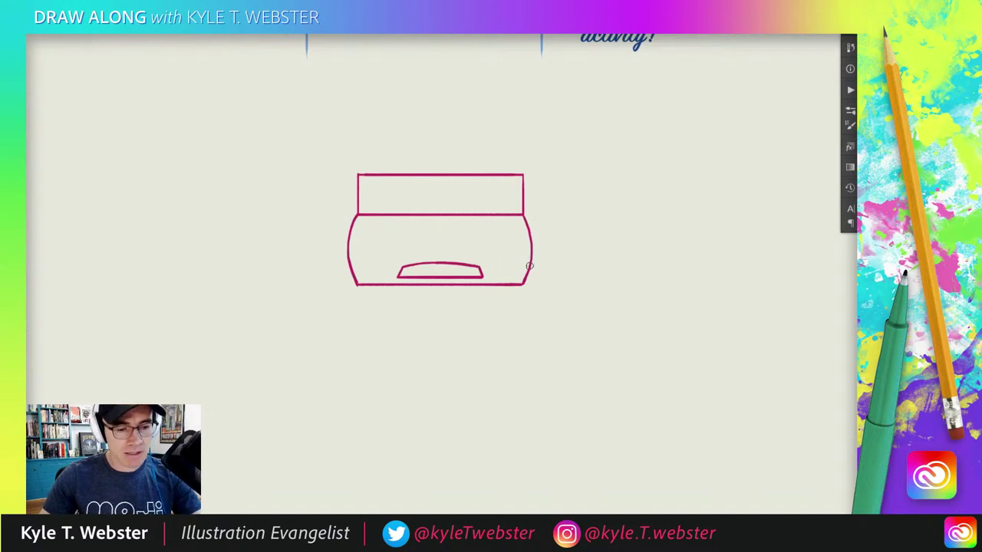
- Add half-moon headlights at both body edges and two inward-slanting hood lines flanking the grille
left_click_drag(529, 266, 498, 266)
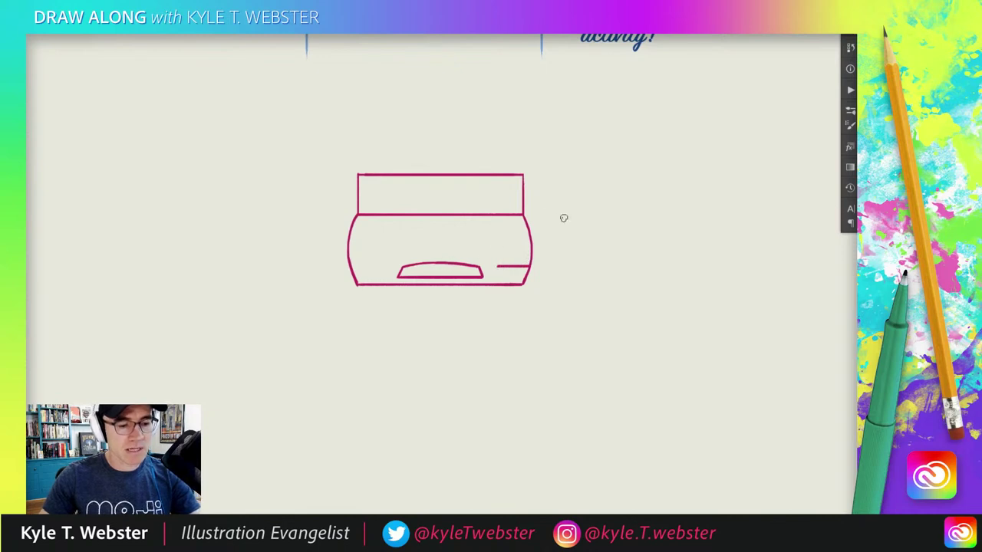
left_click_drag(352, 266, 381, 266)
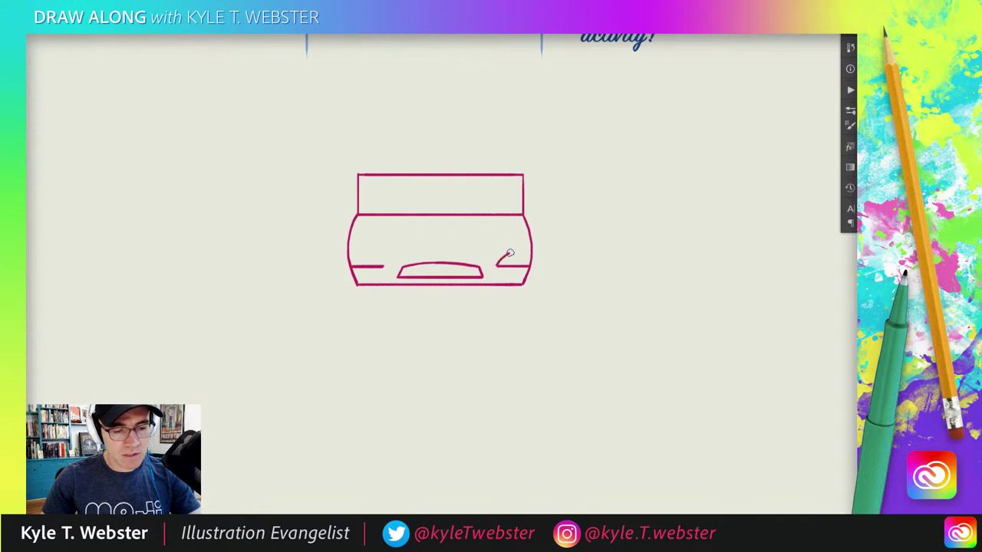
left_click_drag(510, 253, 527, 249)
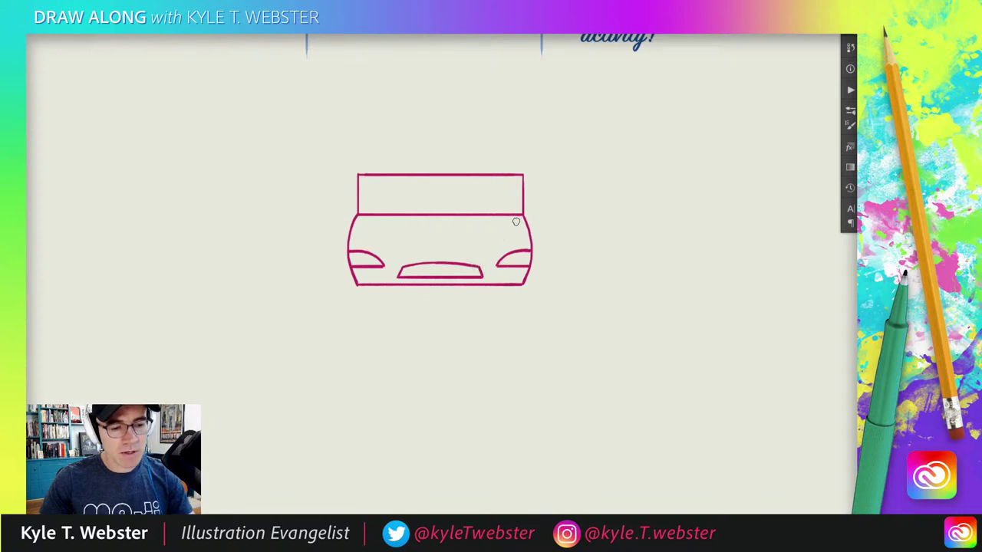
left_click_drag(517, 220, 484, 258)
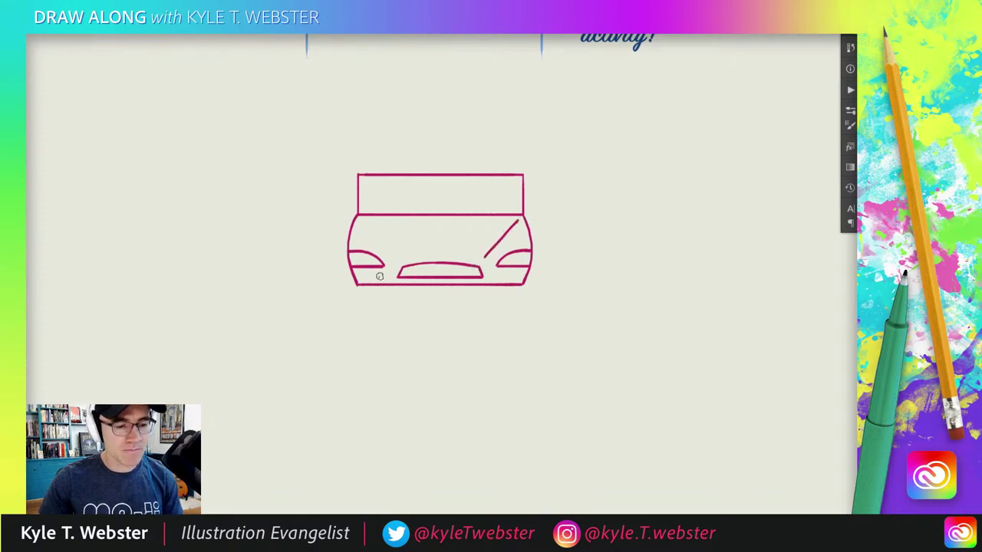
left_click_drag(363, 220, 399, 256)
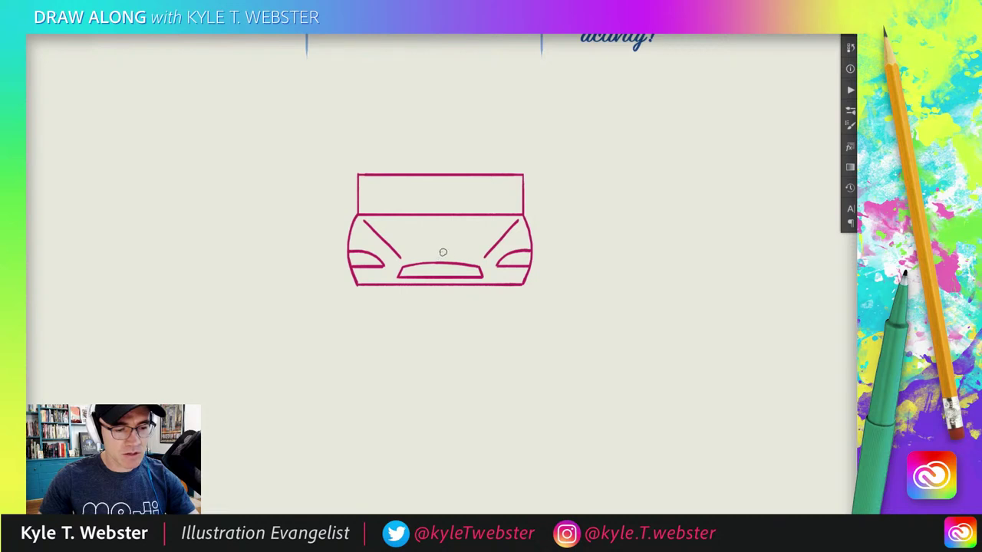
- Dot a small rounded emblem centred just above the grille
scroll(442, 252, "up", 2)
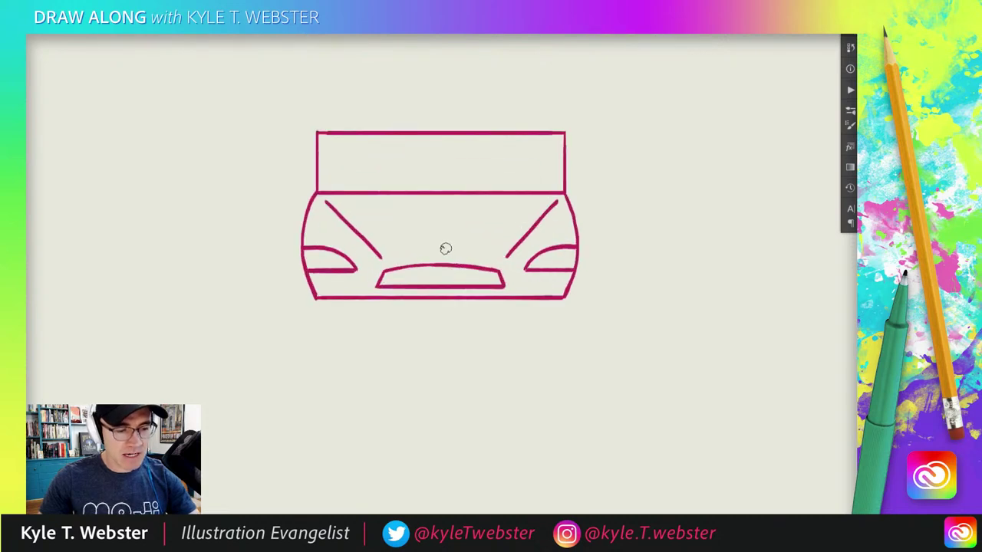
mouse_move(450, 246)
left_mouse_down()
mouse_move(434, 245)
mouse_move(449, 246)
left_mouse_up()
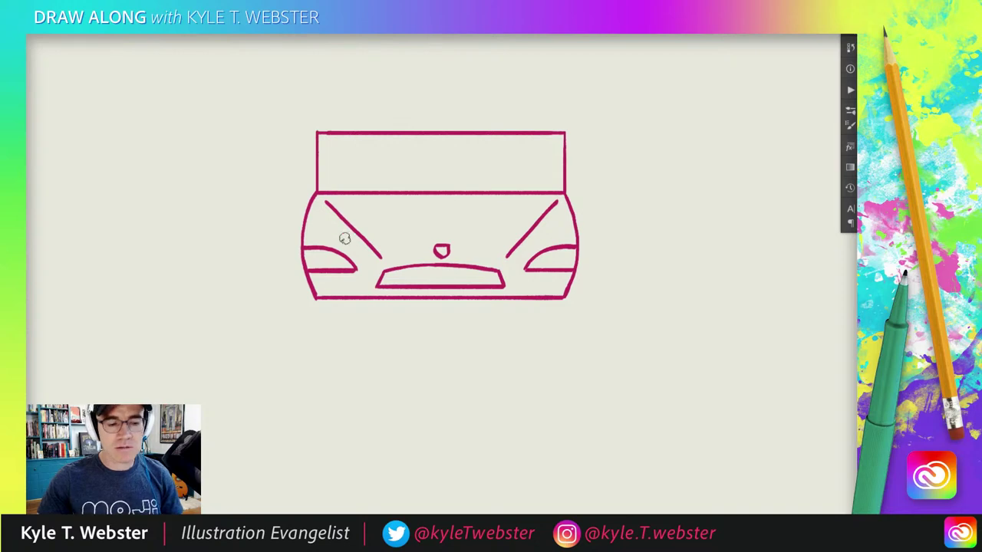
left_click_drag(408, 343, 386, 324)
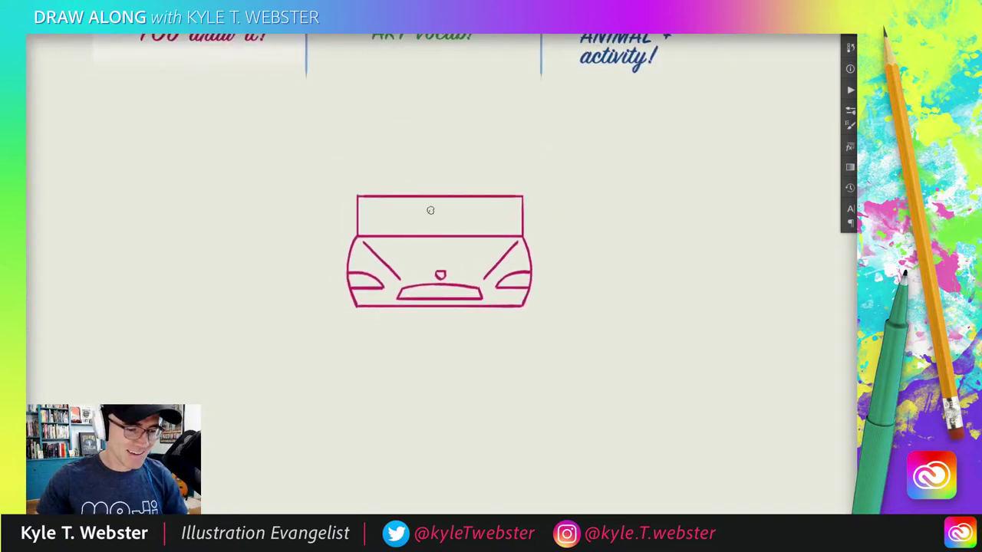
left_click(493, 312)
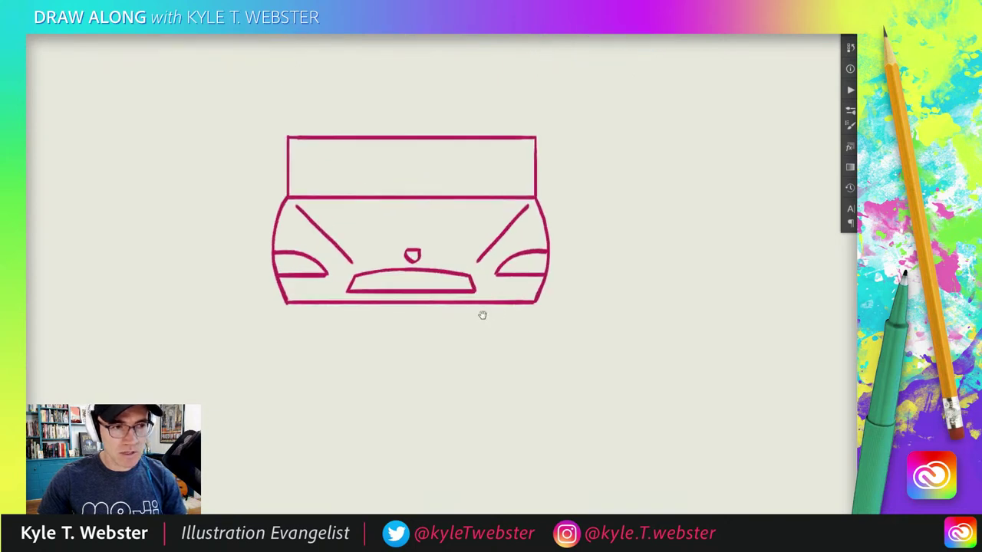
left_click_drag(483, 314, 442, 324)
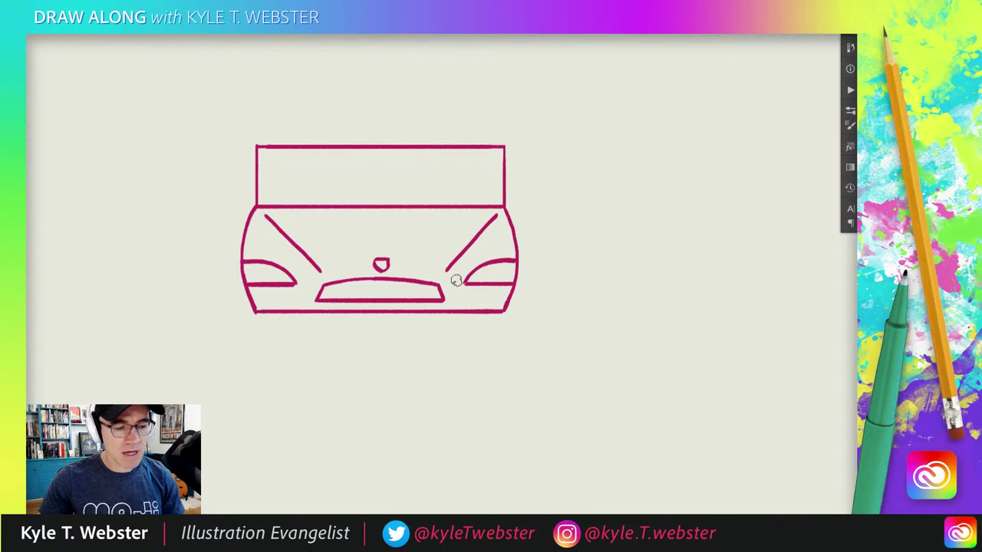
- Draw the boxy right wheel beneath the body's corner
left_click_drag(453, 311, 453, 346)
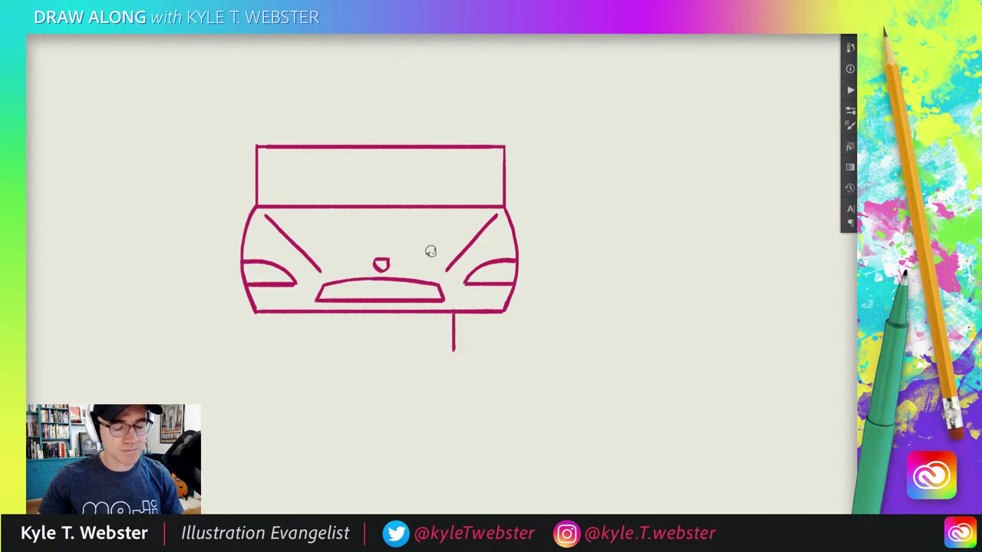
mouse_move(454, 348)
left_mouse_down()
mouse_move(497, 349)
mouse_move(496, 313)
left_mouse_up()
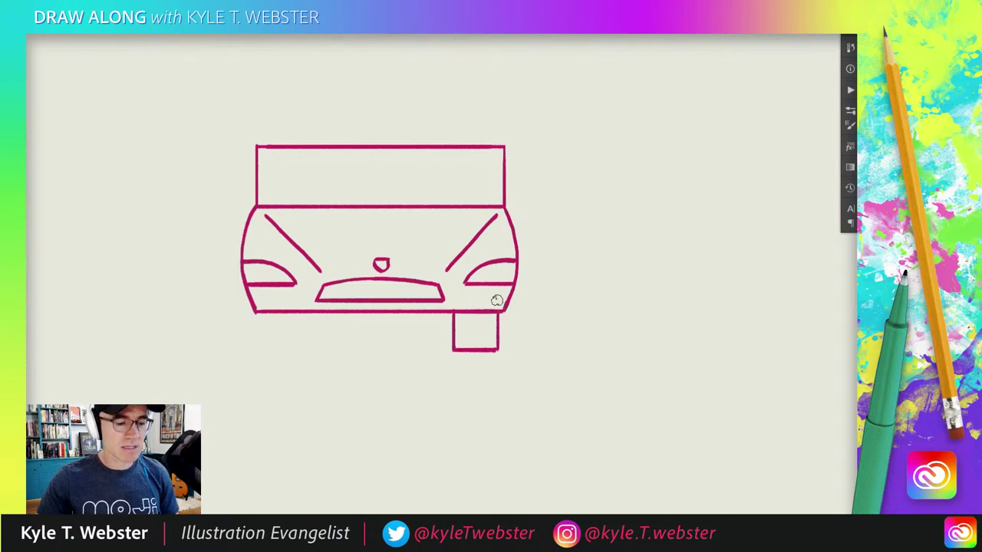
mouse_move(272, 248)
left_mouse_down()
mouse_move(333, 333)
mouse_move(340, 294)
mouse_move(306, 342)
mouse_move(348, 344)
mouse_move(351, 307)
left_mouse_up()
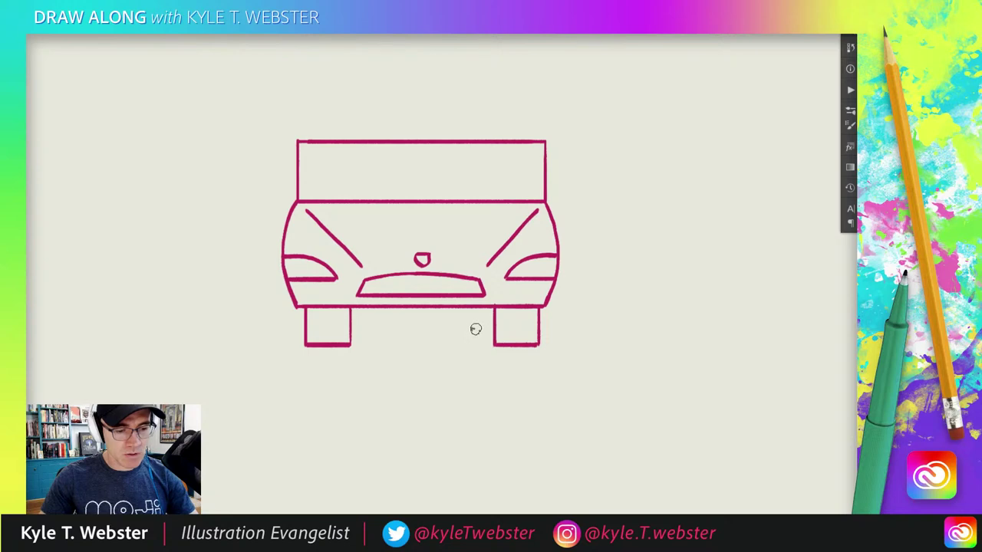
- Draw a lower bumper joined between the wheels and add vertical tread lines in both tyres
left_click_drag(475, 328, 370, 328)
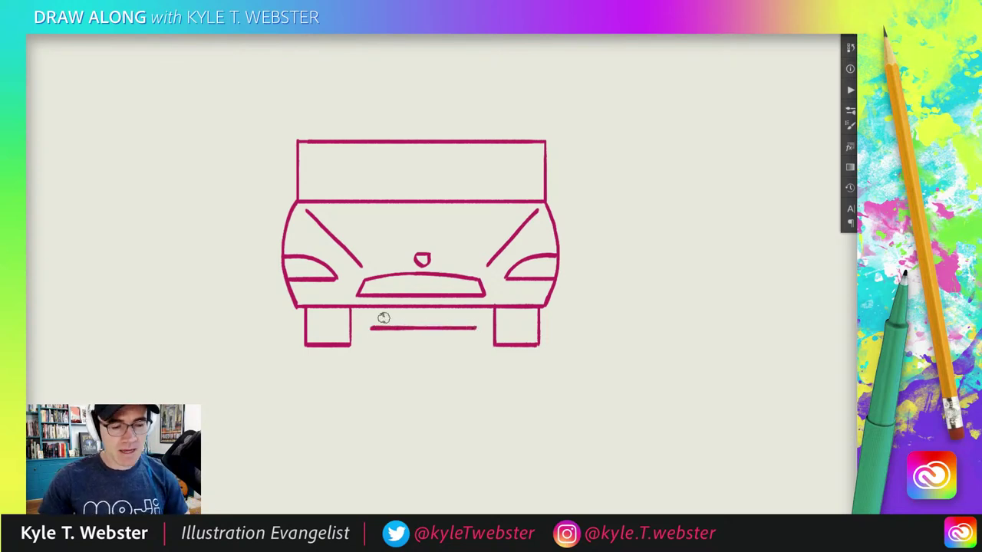
left_click_drag(475, 311, 477, 328)
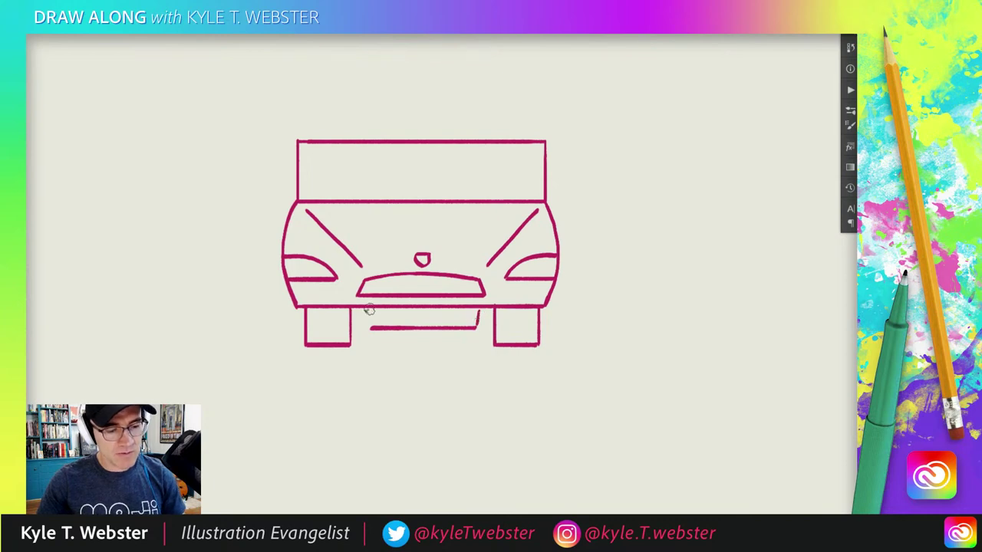
left_click_drag(368, 309, 372, 328)
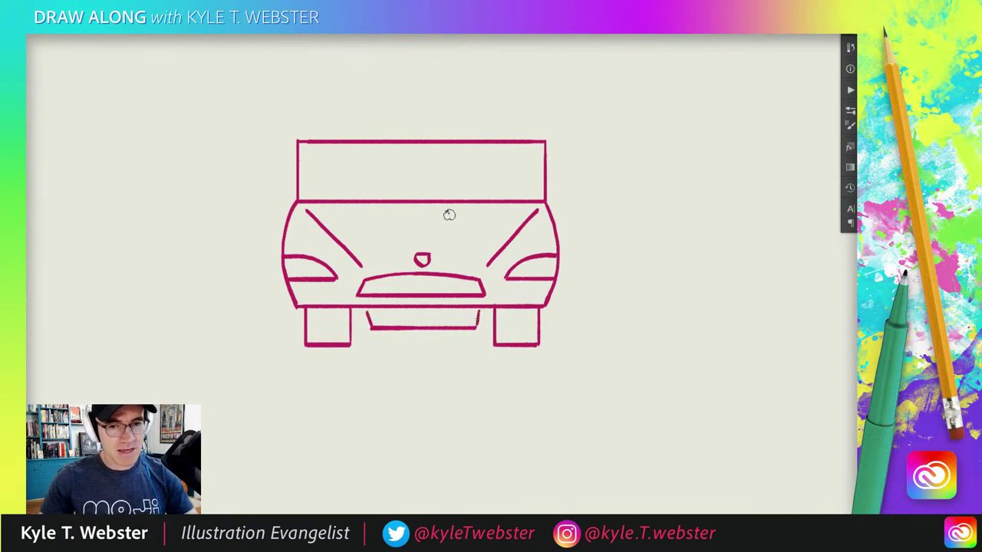
left_click_drag(492, 316, 477, 326)
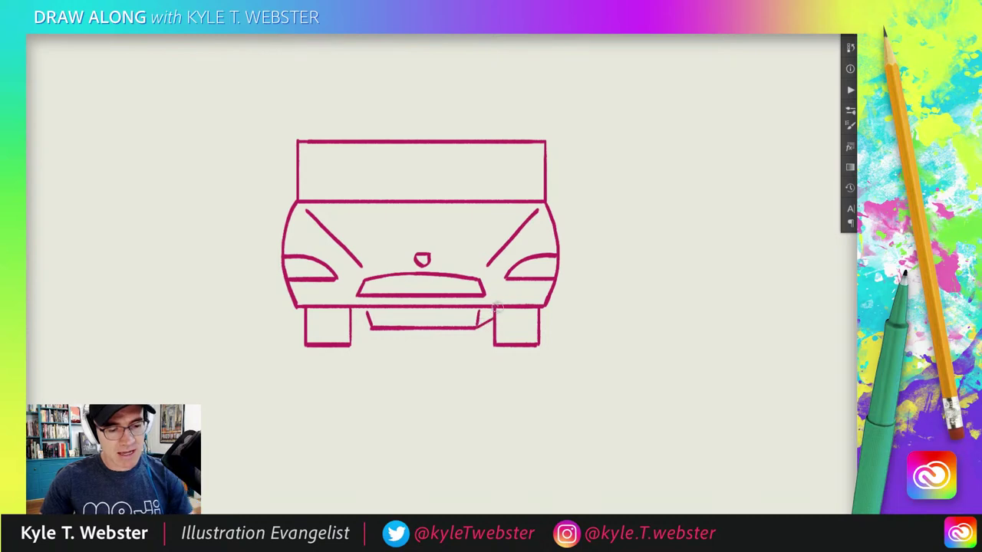
left_click_drag(370, 327, 350, 316)
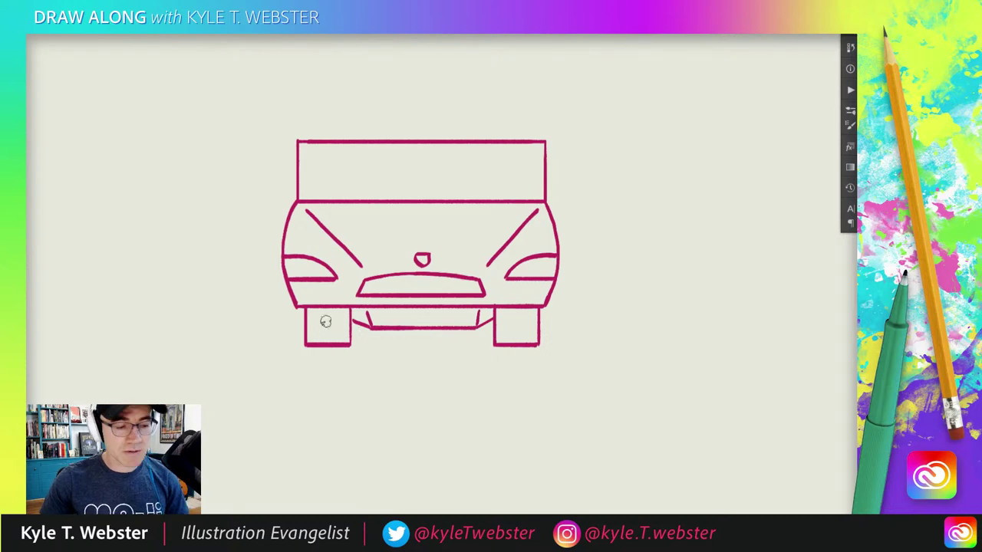
mouse_move(315, 312)
left_mouse_down()
mouse_move(315, 337)
mouse_move(338, 335)
left_mouse_up()
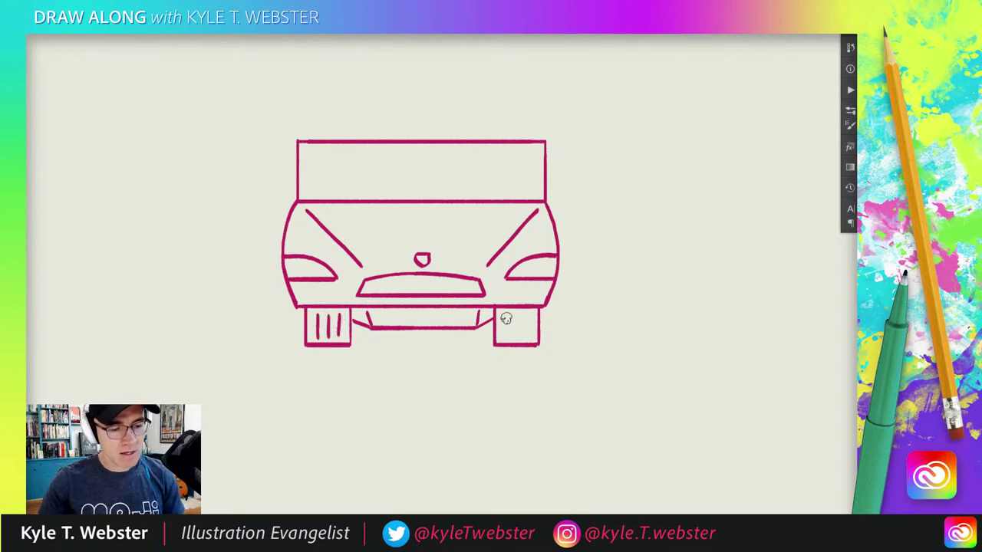
mouse_move(505, 312)
left_mouse_down()
mouse_move(505, 338)
mouse_move(529, 337)
left_mouse_up()
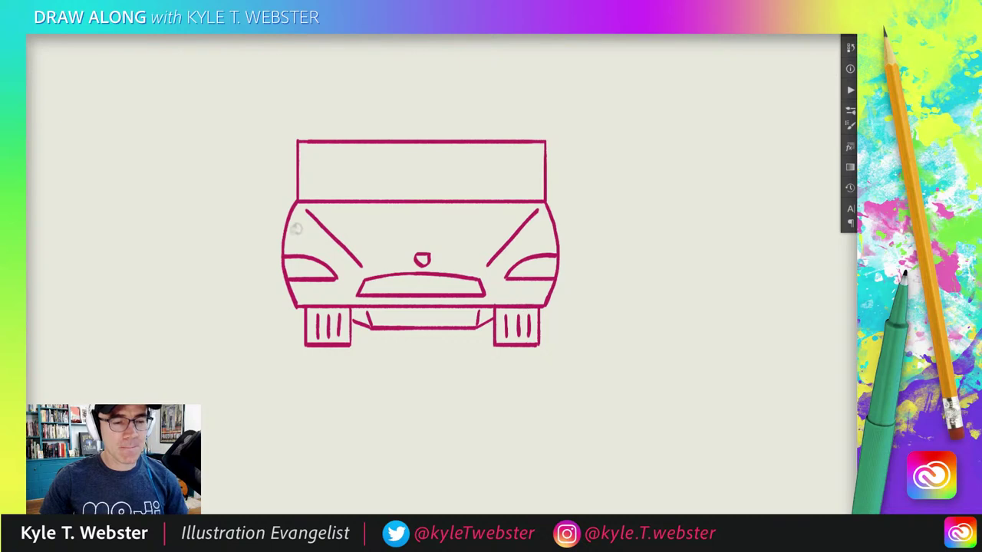
- Extend the windshield base out on both sides and hang a curved side mirror from each end
left_click_drag(327, 236, 345, 261)
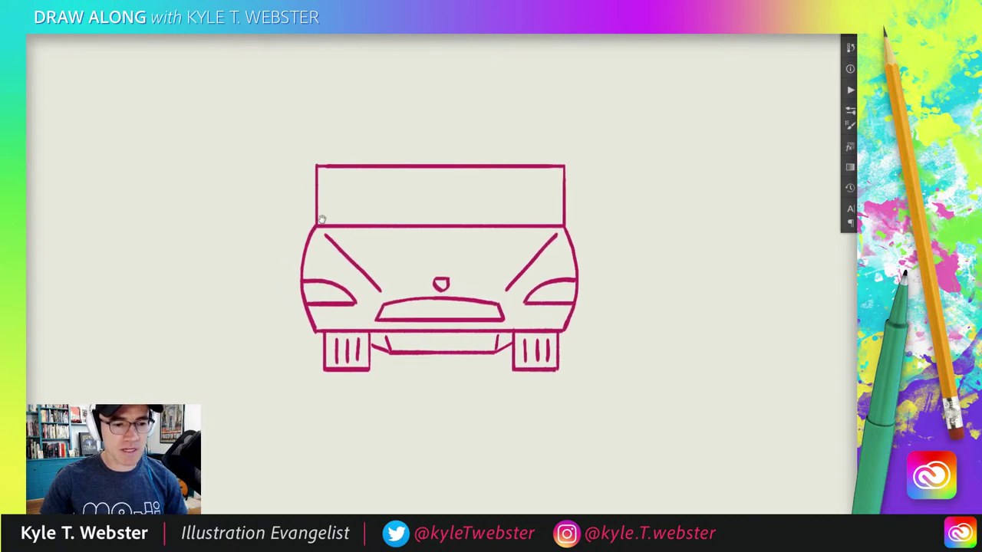
left_click_drag(320, 224, 259, 236)
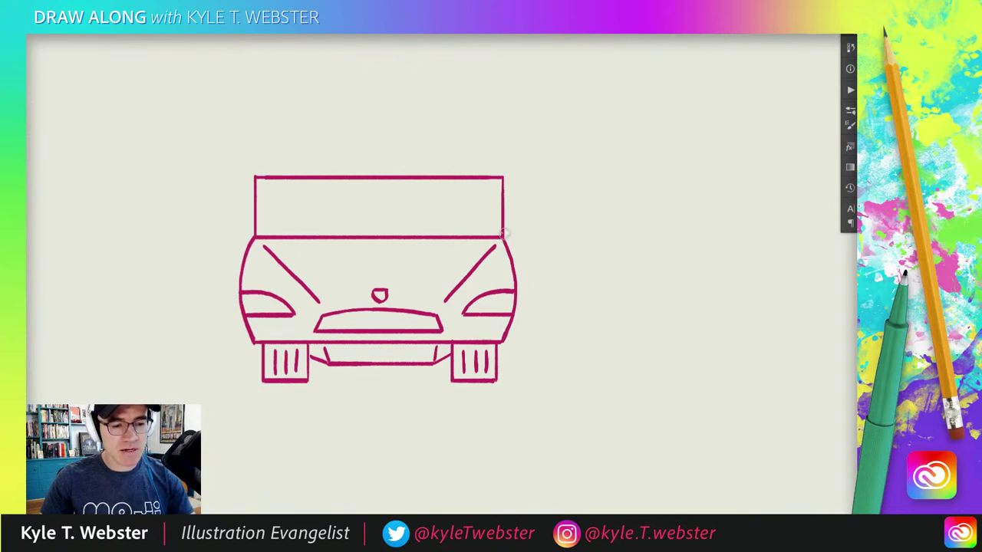
left_click_drag(503, 226, 533, 226)
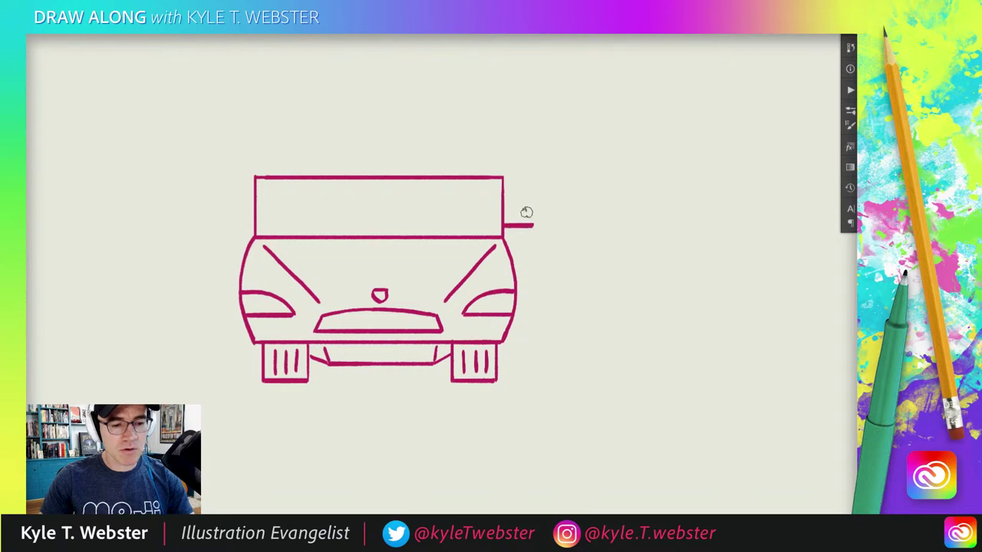
left_click_drag(254, 225, 223, 226)
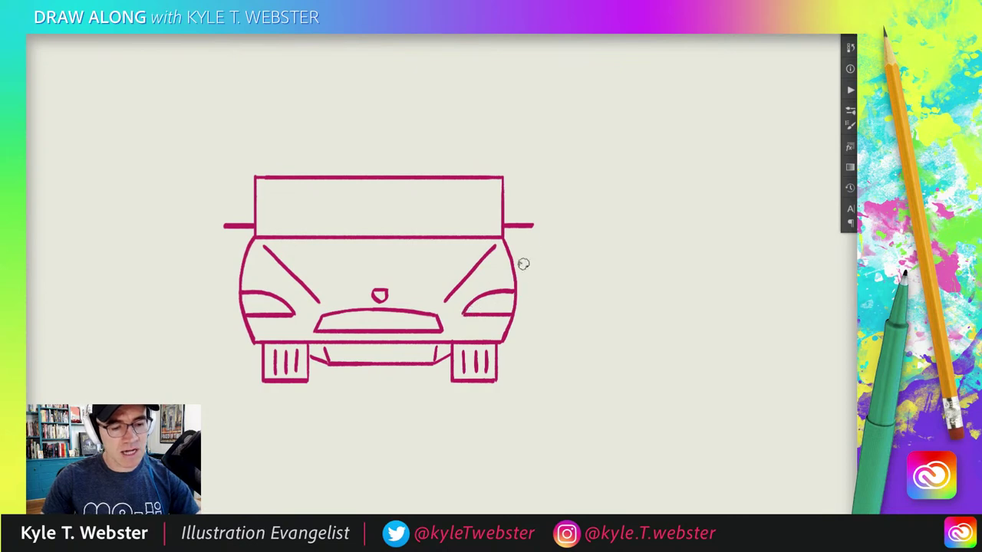
left_click_drag(532, 226, 515, 237)
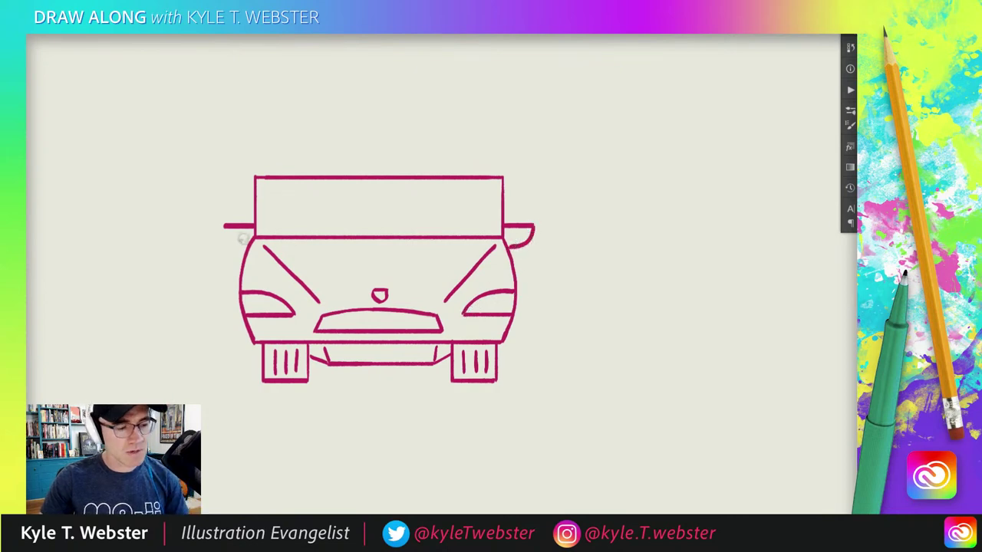
mouse_move(221, 226)
left_mouse_down()
mouse_move(228, 242)
mouse_move(245, 244)
left_mouse_up()
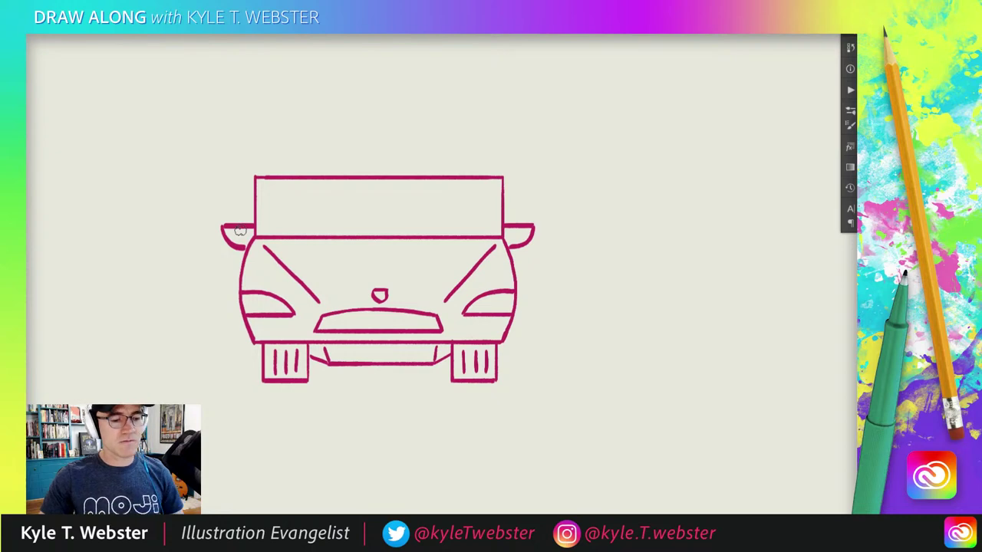
scroll(277, 324, "down", 3)
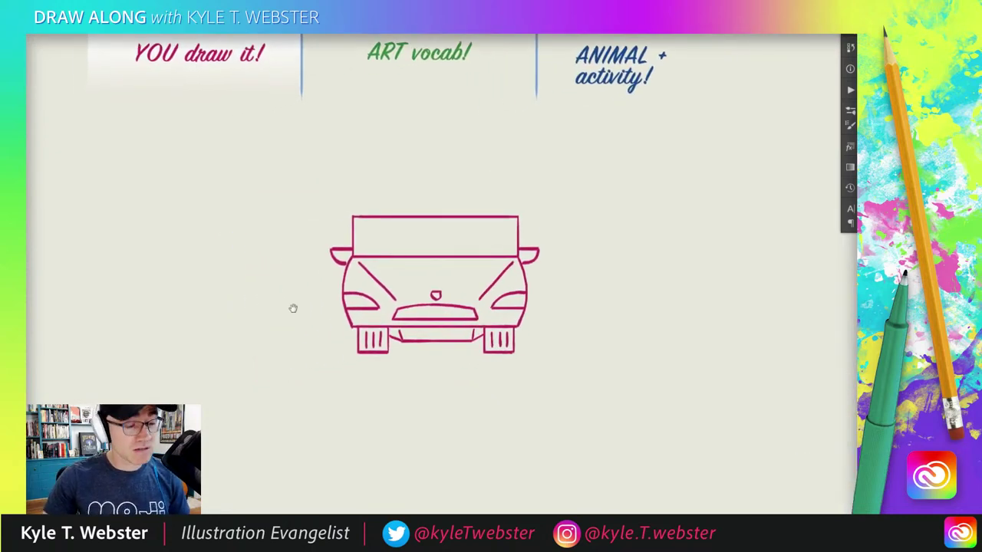
scroll(462, 270, "up", 3)
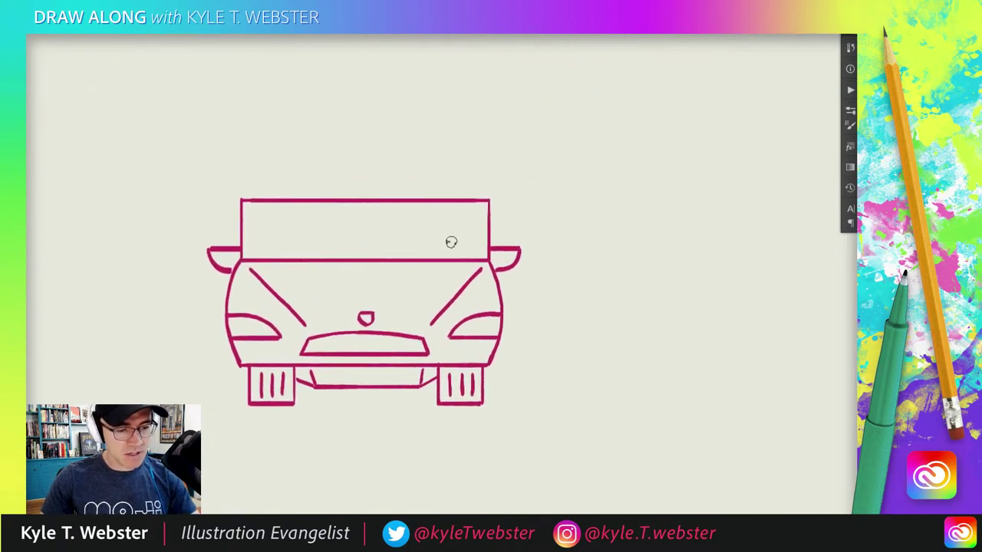
- Draw two joined circles like glasses with an arm on the windshield
mouse_move(451, 242)
left_mouse_down()
mouse_move(410, 241)
mouse_move(416, 248)
mouse_move(419, 238)
left_mouse_up()
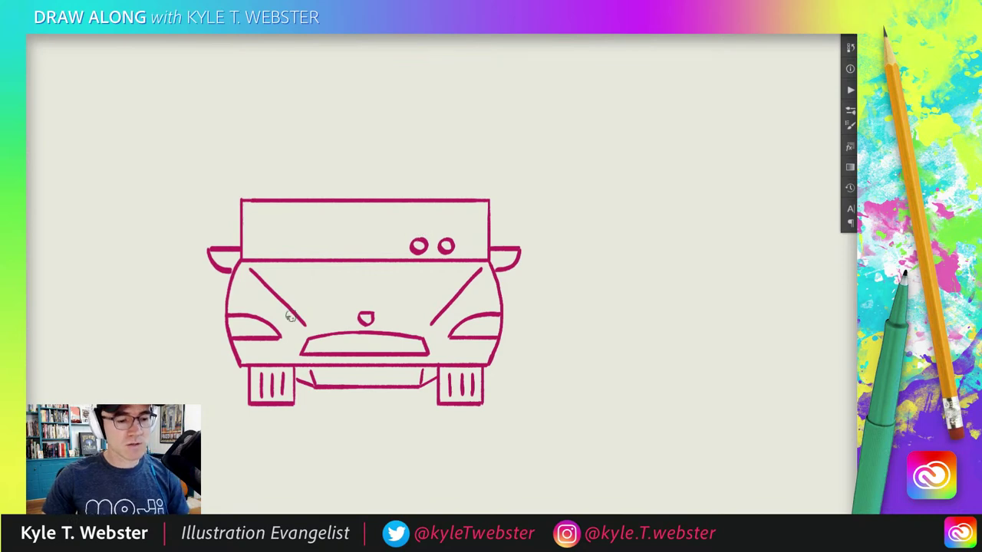
scroll(421, 255, "up", 2)
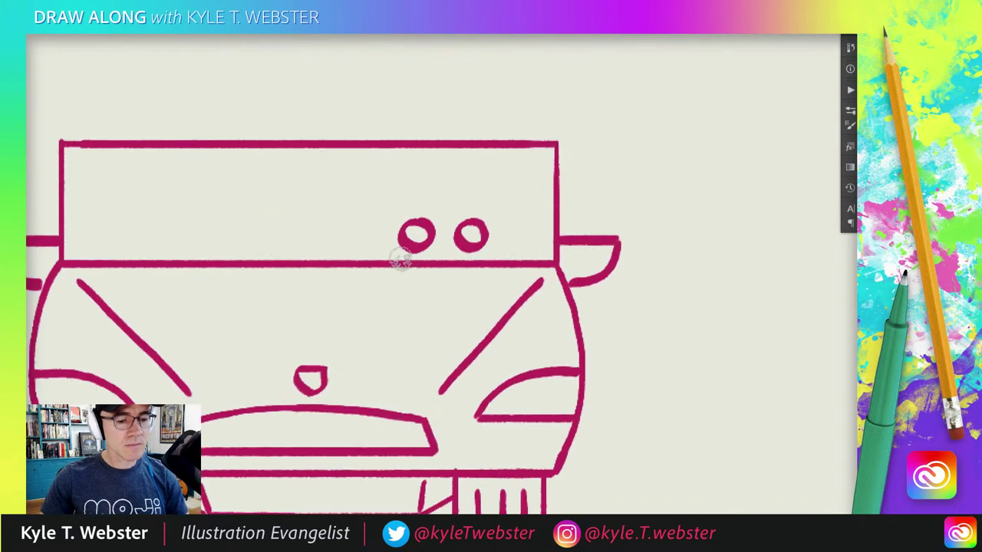
mouse_move(432, 231)
left_mouse_down()
mouse_move(454, 230)
mouse_move(394, 260)
left_mouse_up()
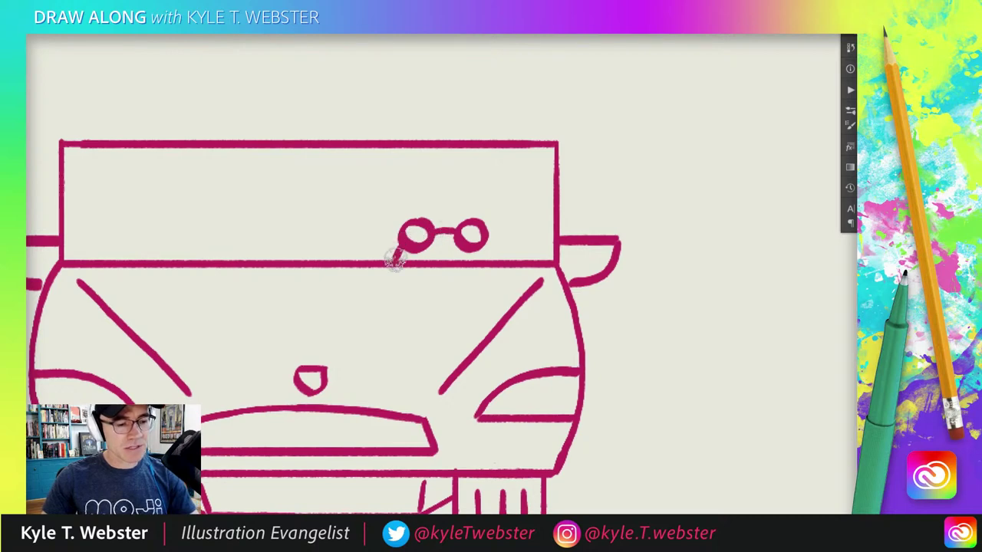
left_click_drag(477, 244, 493, 255)
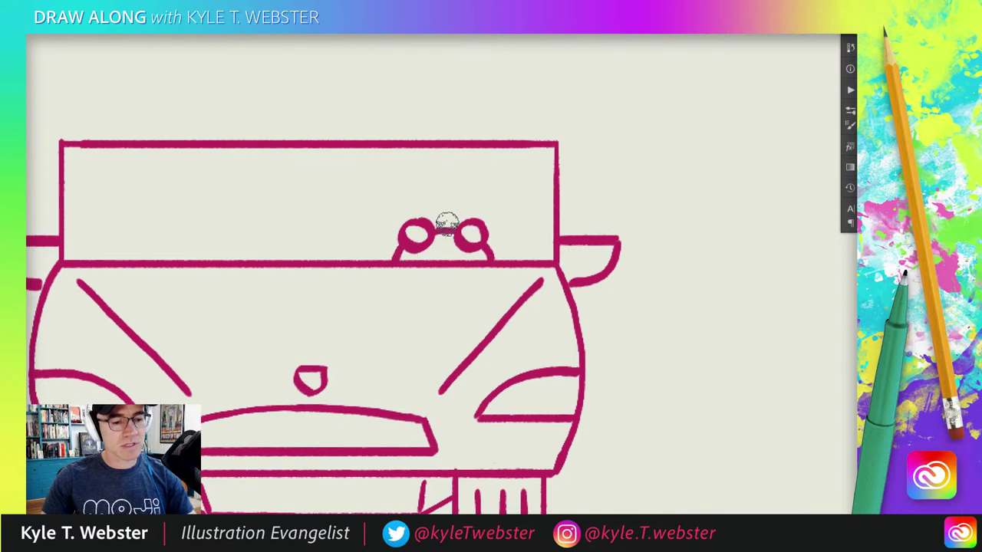
left_click(406, 288)
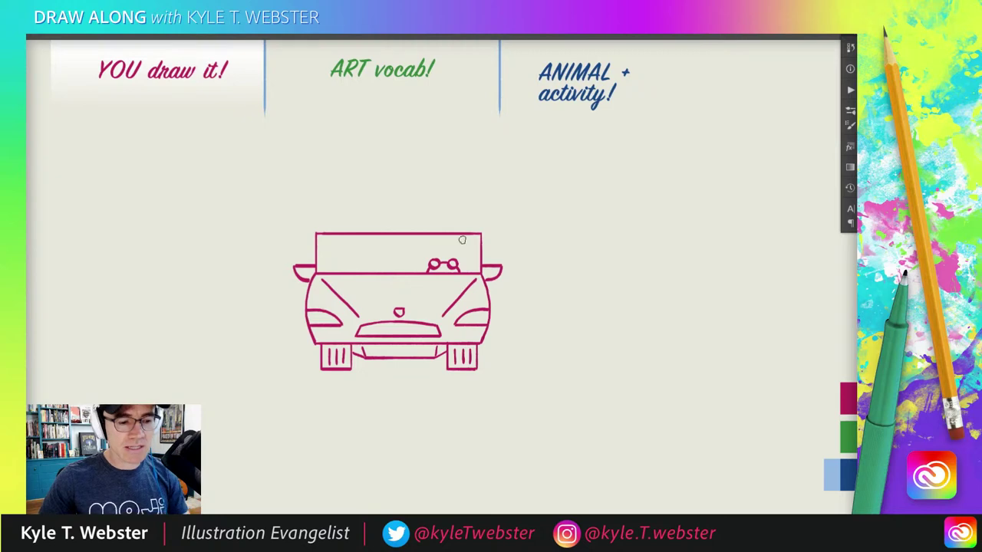
- Outline the driver's rounded head and add hair strands rising from it
scroll(446, 267, "up", 3)
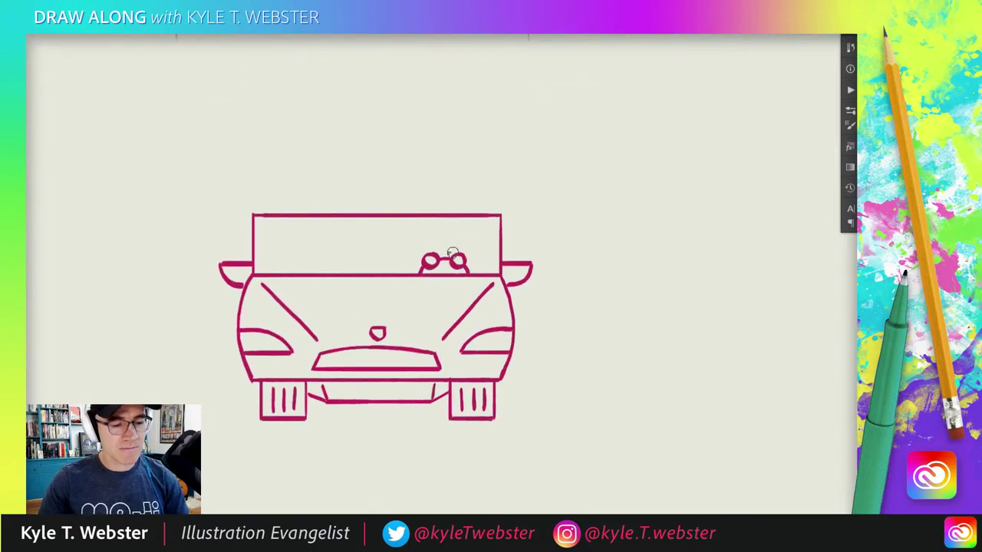
left_click_drag(477, 275, 468, 244)
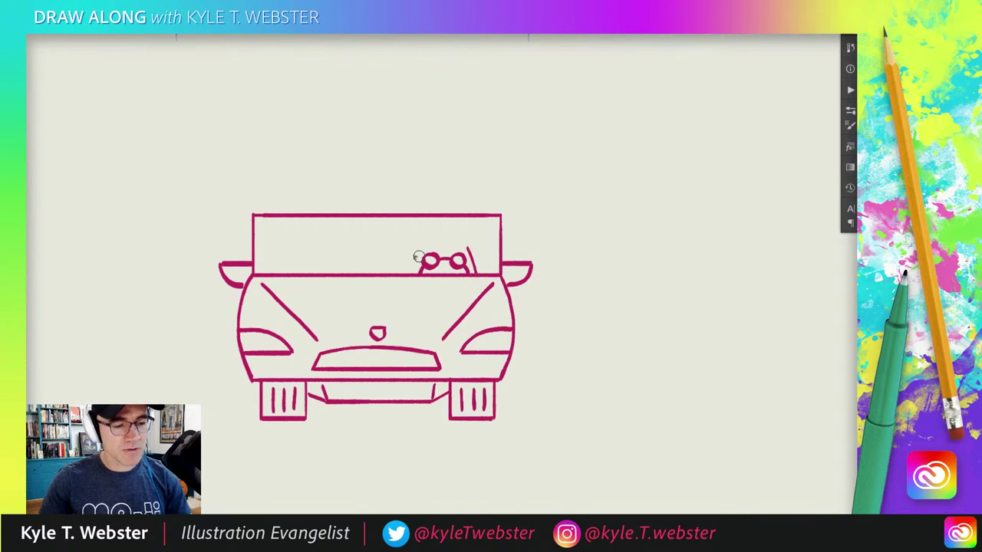
left_click_drag(413, 273, 420, 248)
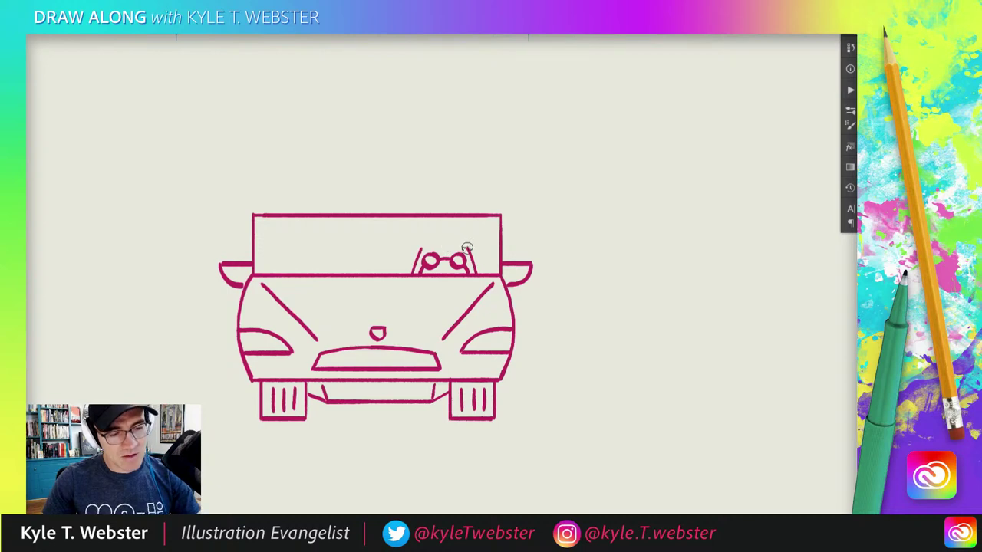
left_click_drag(466, 247, 453, 243)
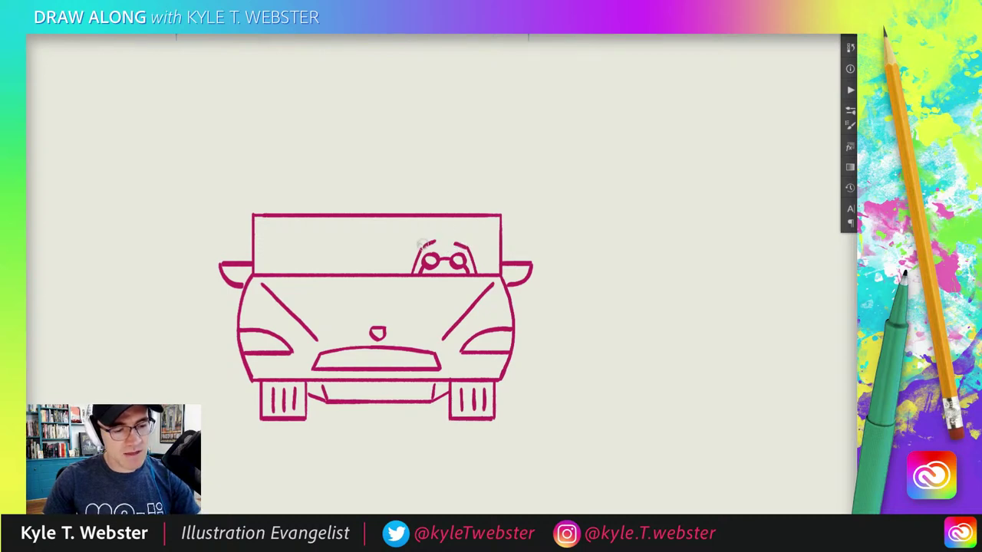
mouse_move(421, 247)
left_mouse_down()
mouse_move(446, 240)
mouse_move(439, 247)
left_mouse_up()
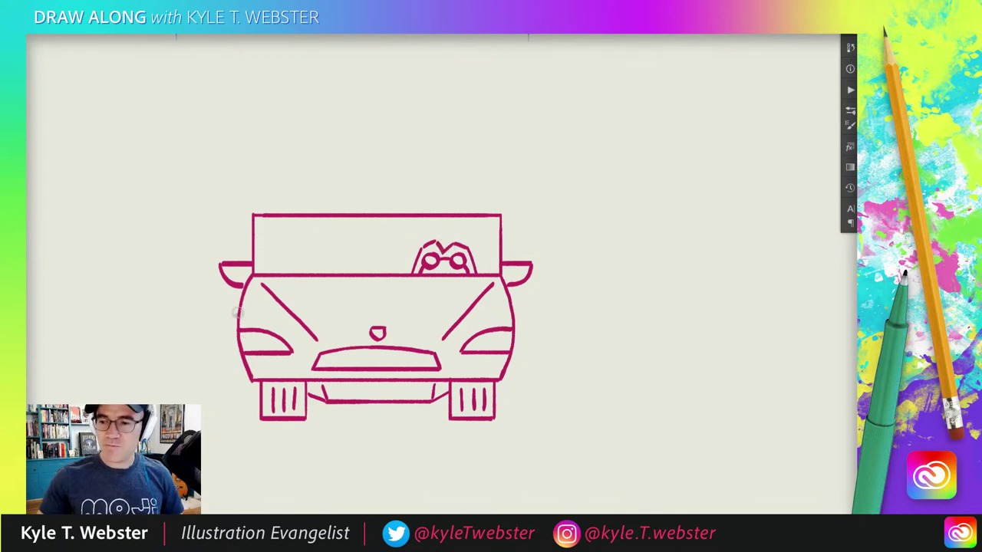
scroll(409, 227, "up", 3)
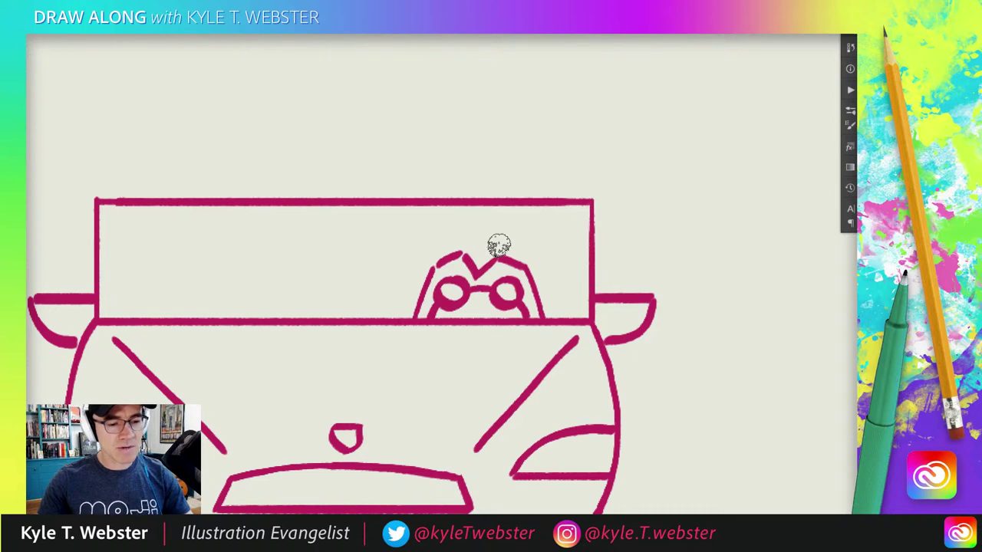
left_click_drag(495, 251, 507, 210)
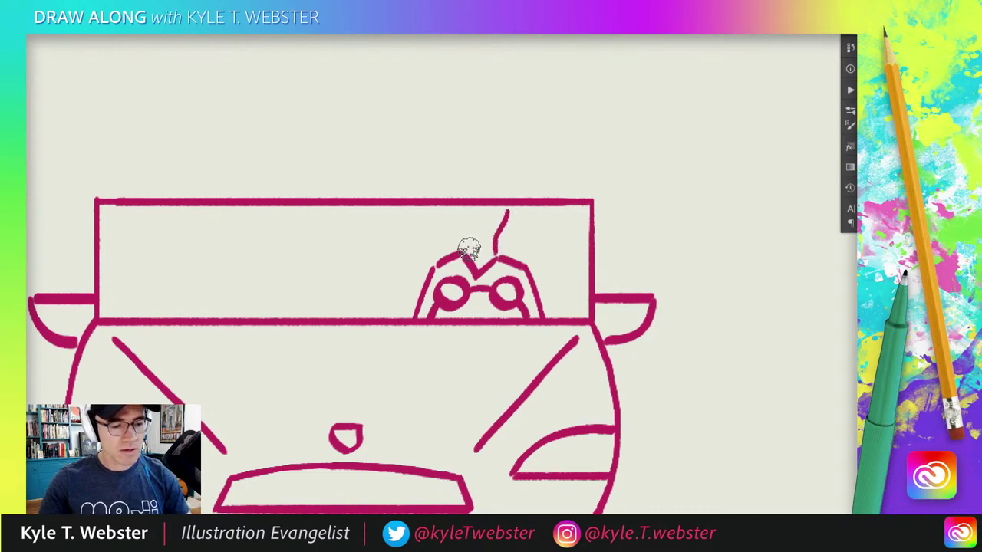
left_click_drag(465, 251, 456, 215)
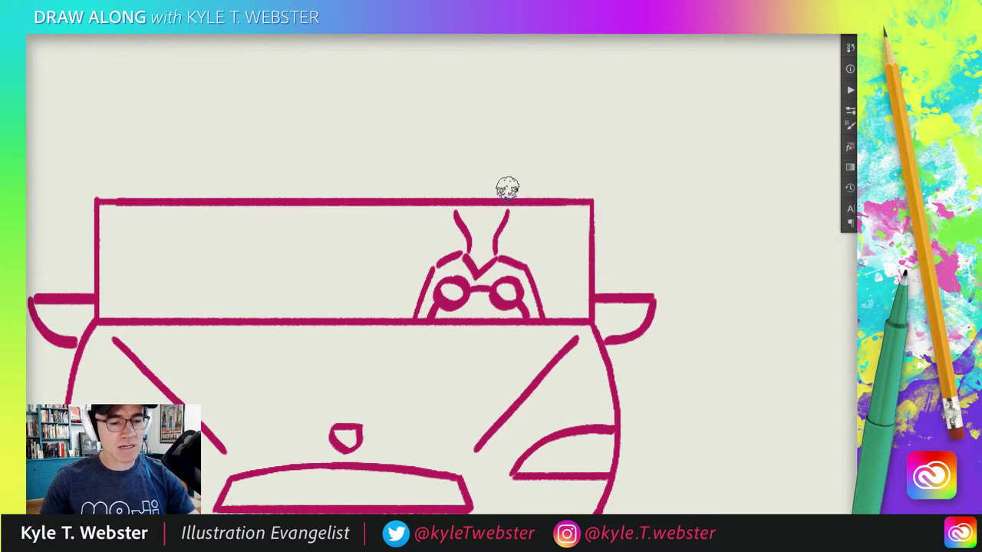
- Give the driver a brimmed hat with a dome, a smiling mouth and a dotted eye
mouse_move(506, 193)
left_mouse_down()
mouse_move(507, 181)
mouse_move(454, 182)
left_mouse_up()
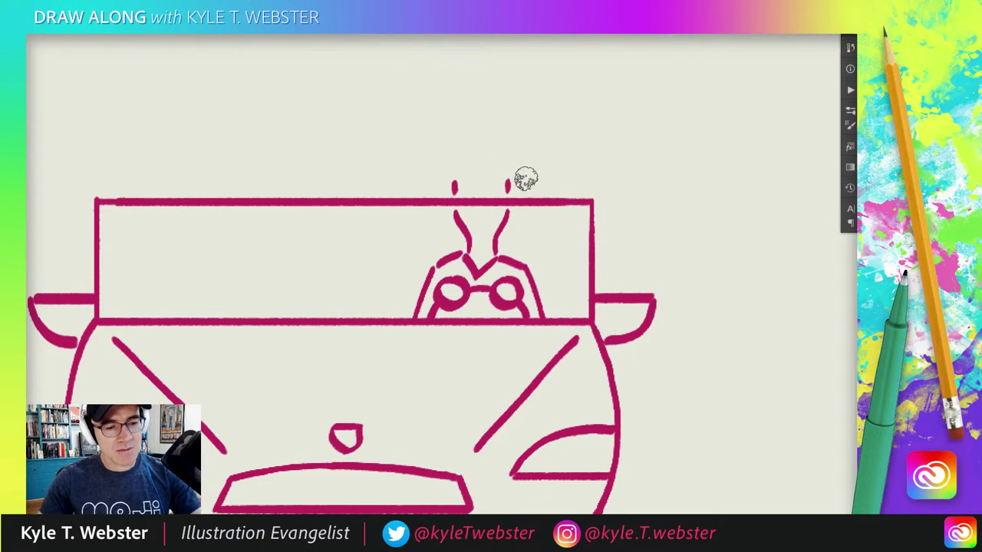
left_click_drag(531, 180, 430, 179)
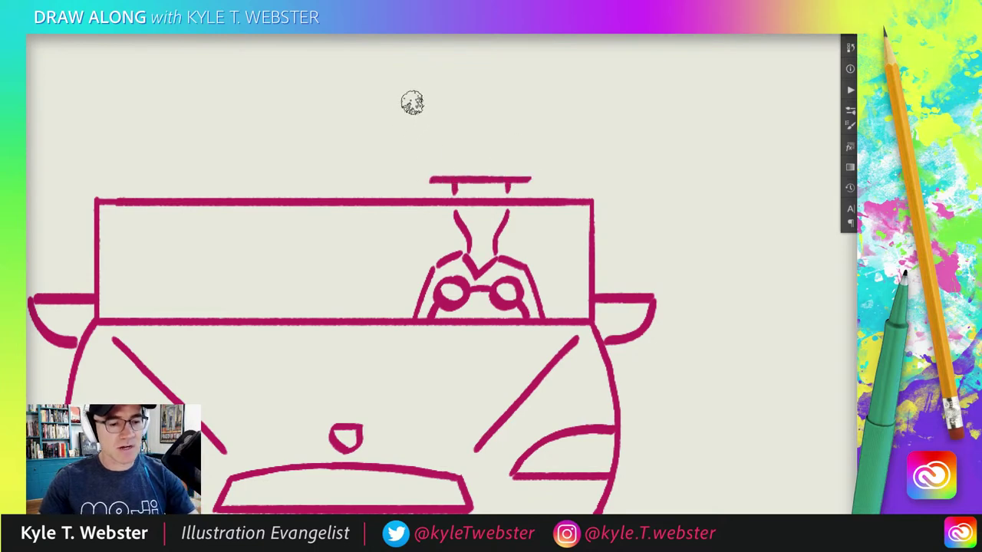
mouse_move(508, 181)
left_mouse_down()
mouse_move(460, 159)
mouse_move(454, 183)
left_mouse_up()
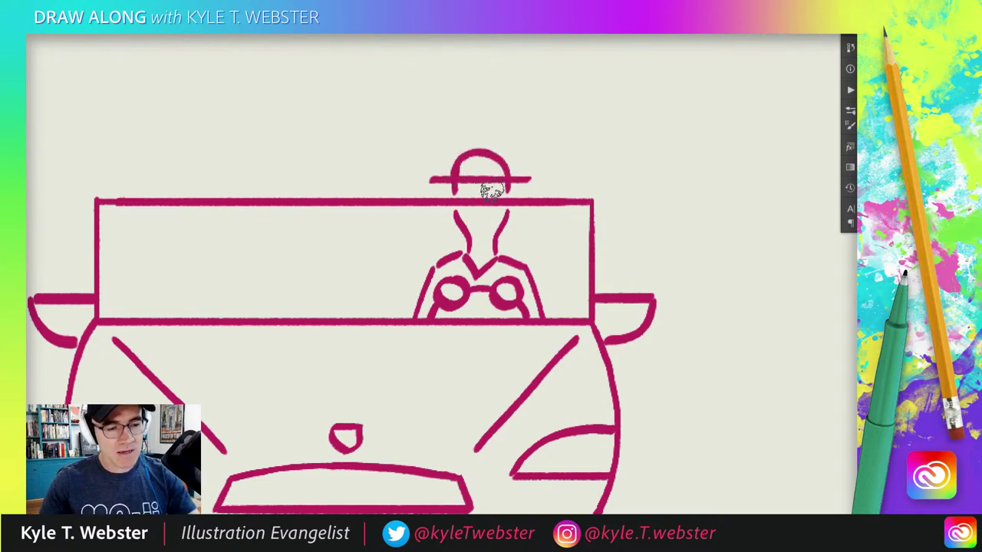
left_click_drag(474, 219, 491, 217)
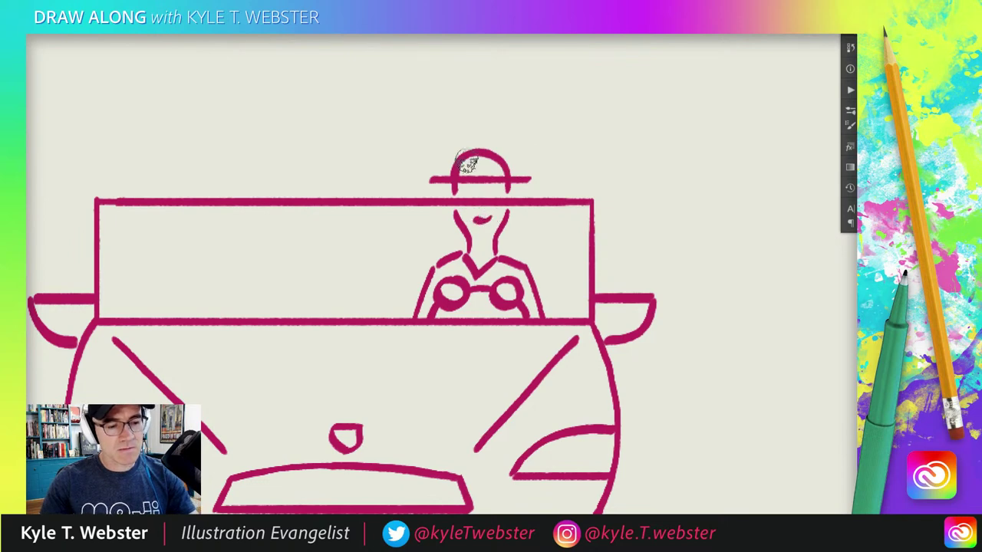
left_click(470, 192)
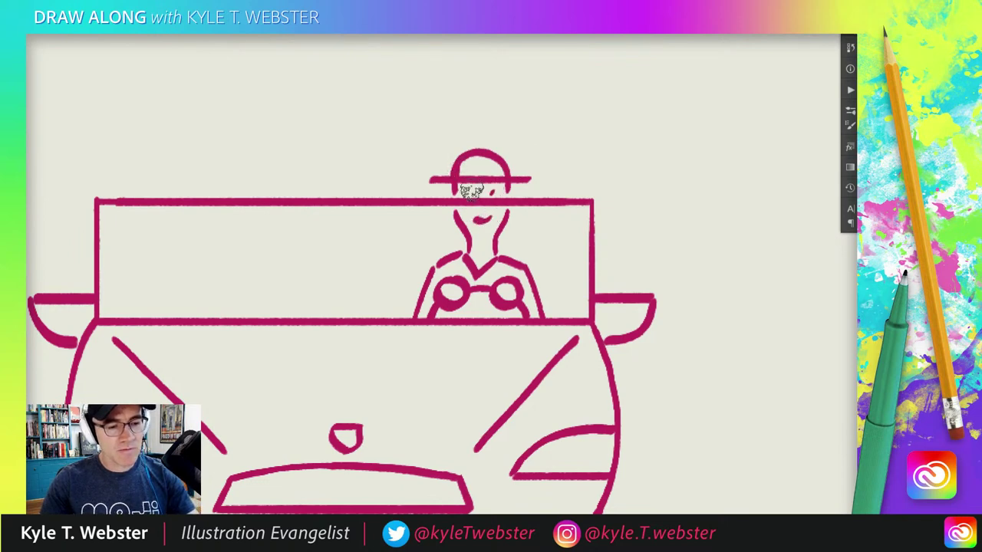
- Brush a zigzag and several diagonal glare streaks across the windshield's left side
scroll(379, 331, "down", 3)
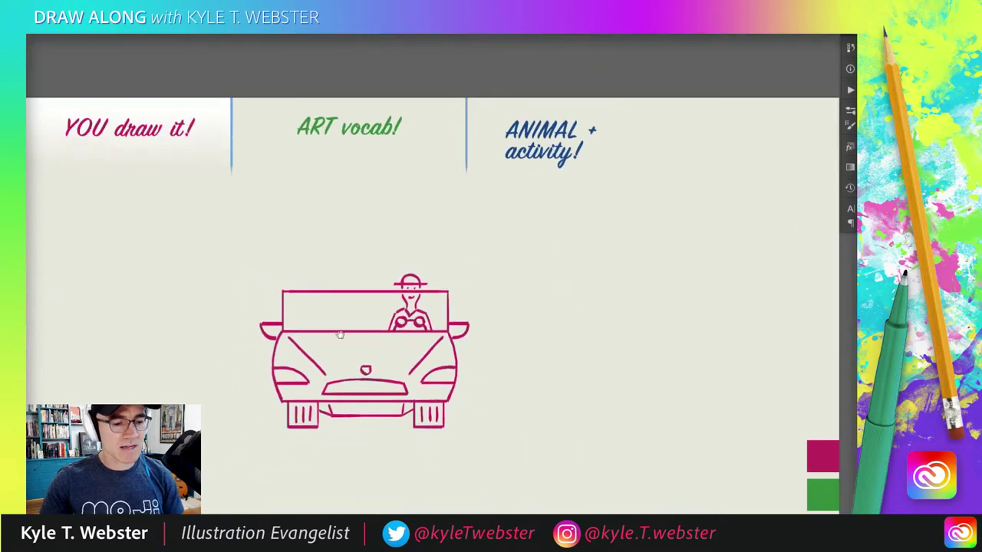
left_click_drag(201, 319, 267, 316)
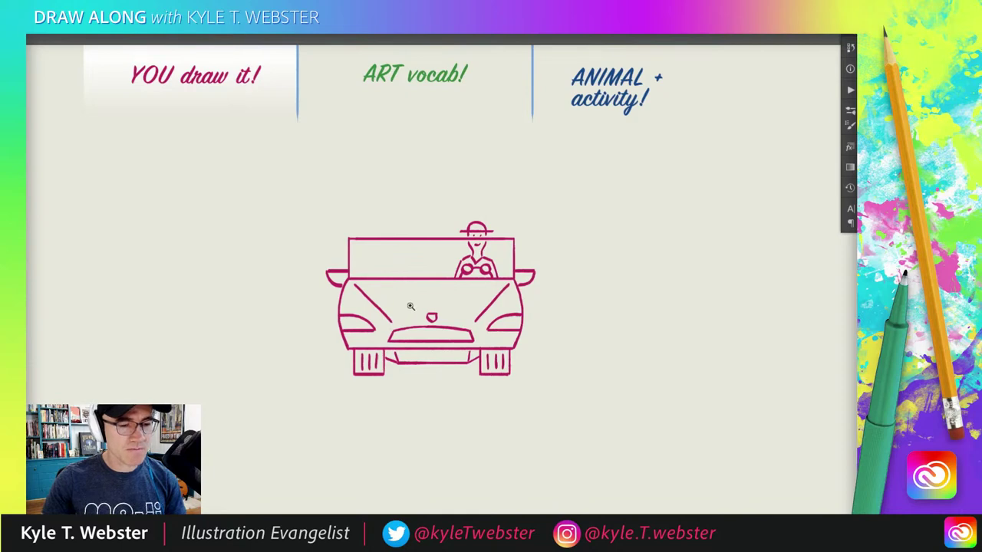
scroll(384, 309, "up", 2)
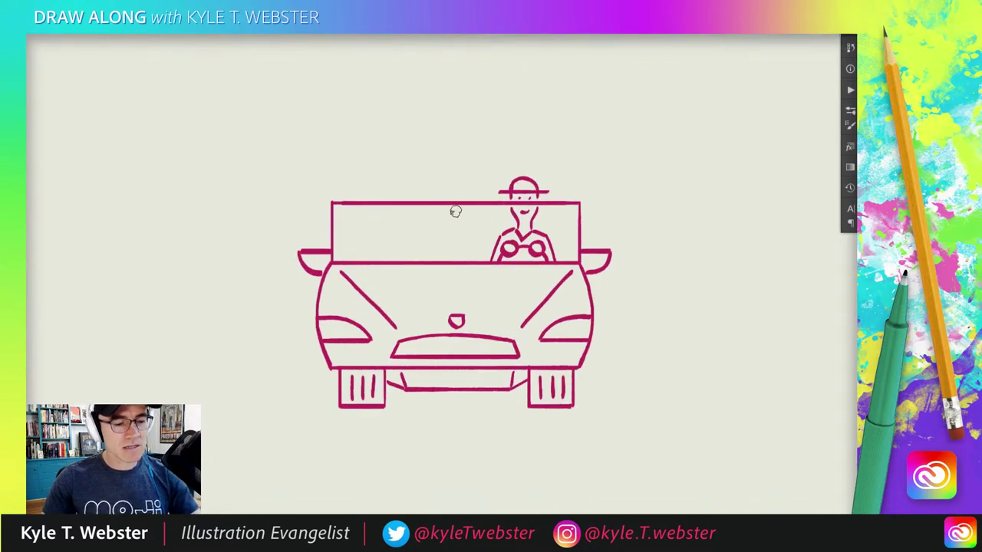
mouse_move(482, 210)
left_mouse_down()
mouse_move(457, 227)
mouse_move(436, 255)
left_mouse_up()
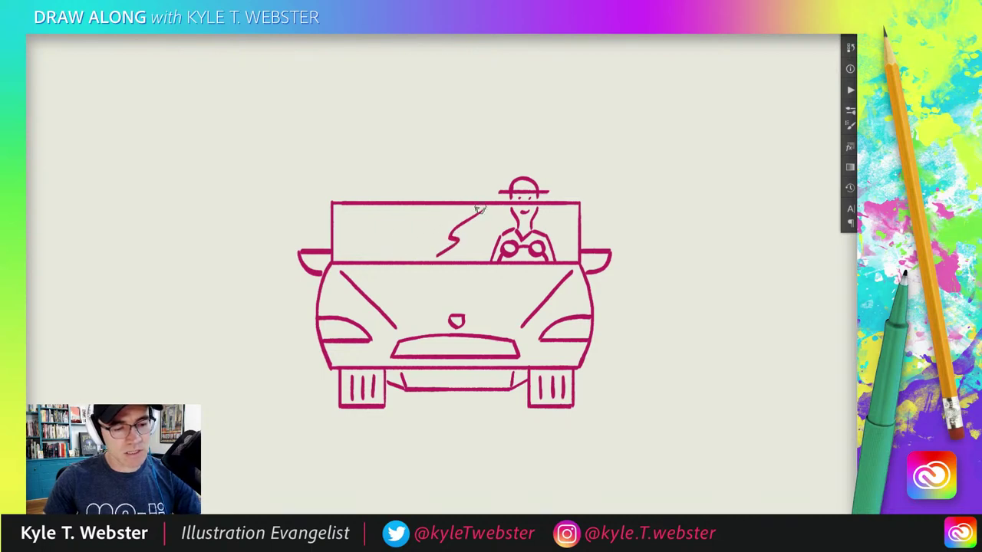
left_click_drag(469, 204, 416, 253)
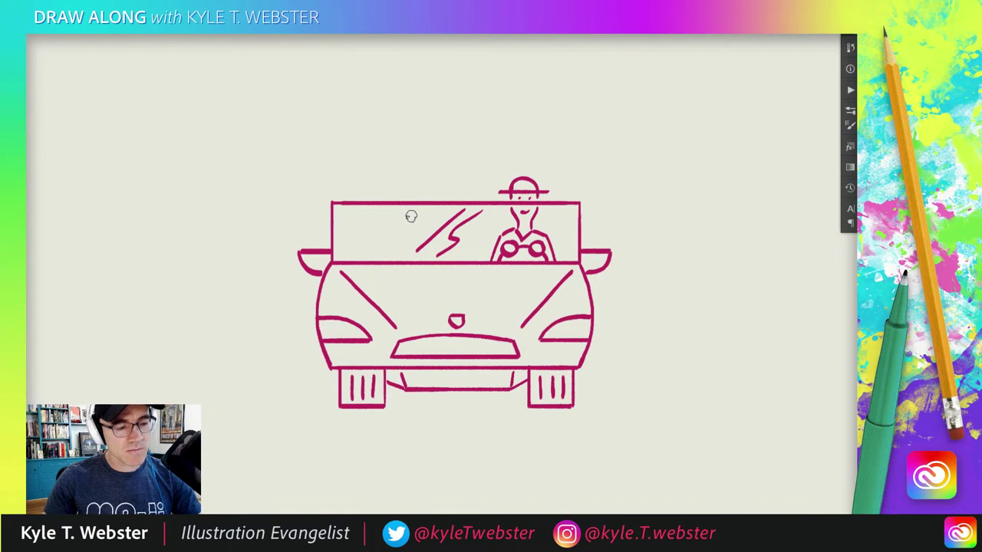
left_click_drag(413, 216, 369, 257)
left_click_drag(389, 221, 376, 239)
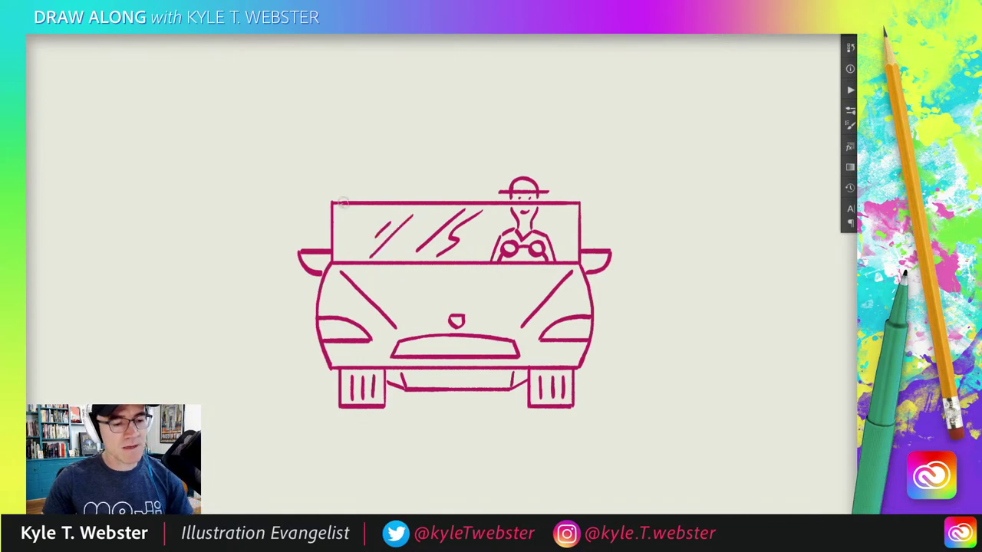
scroll(307, 291, "down", 3)
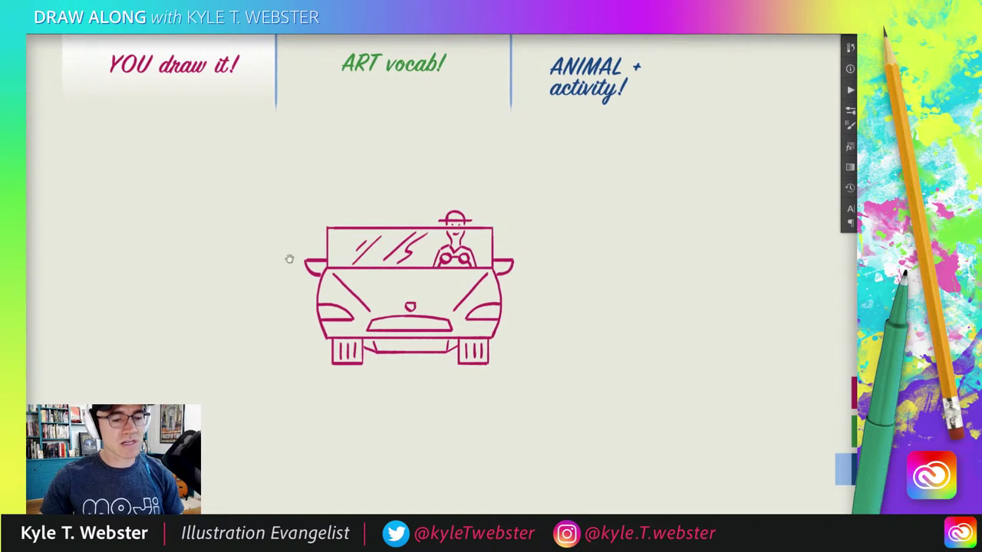
left_click_drag(303, 253, 325, 237)
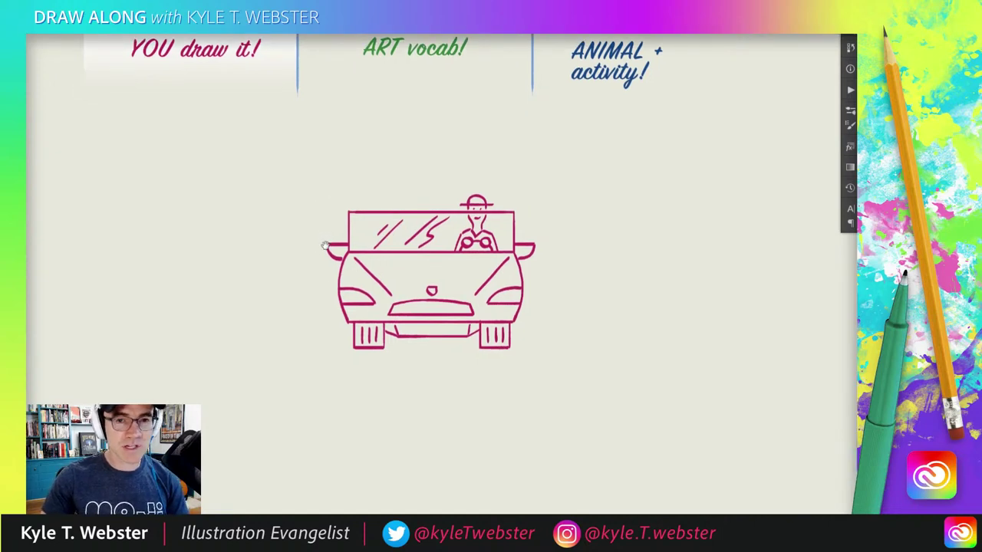
- Draw a puffy exhaust cloud trailing from the car's upper left
scroll(376, 287, "left", 2)
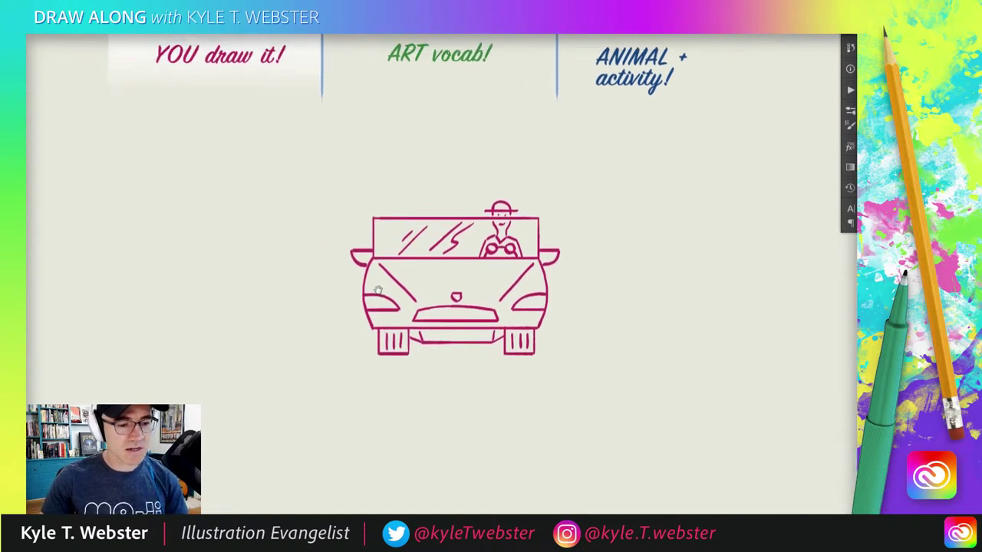
scroll(377, 228, "up", 3)
mouse_move(442, 201)
left_mouse_down()
mouse_move(397, 162)
mouse_move(366, 189)
mouse_move(349, 246)
left_mouse_up()
mouse_move(350, 195)
left_mouse_down()
mouse_move(323, 232)
mouse_move(336, 262)
left_mouse_up()
left_click_drag(450, 175, 463, 194)
scroll(340, 300, "down", 3)
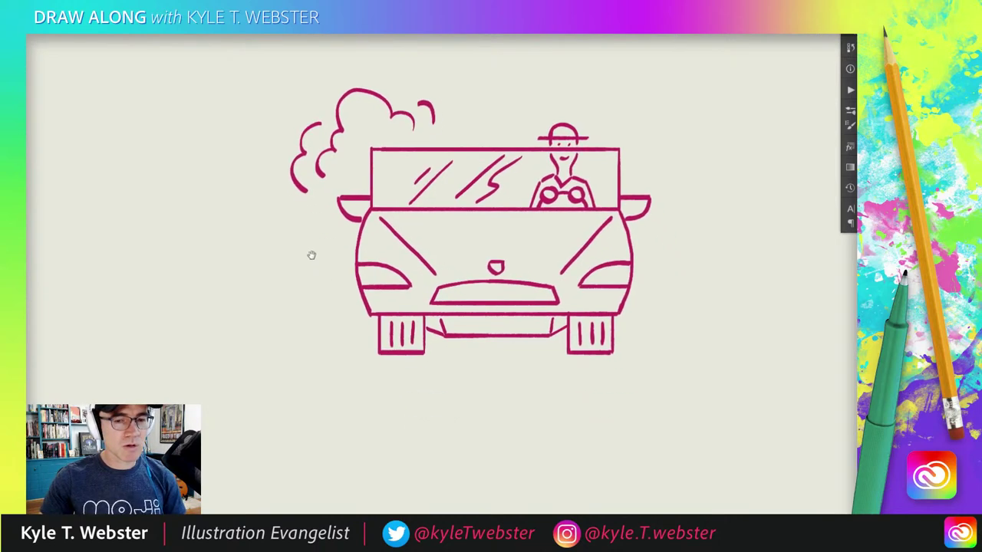
- Add short horizontal ground lines extending out from both wheels
left_click(330, 316, "alt")
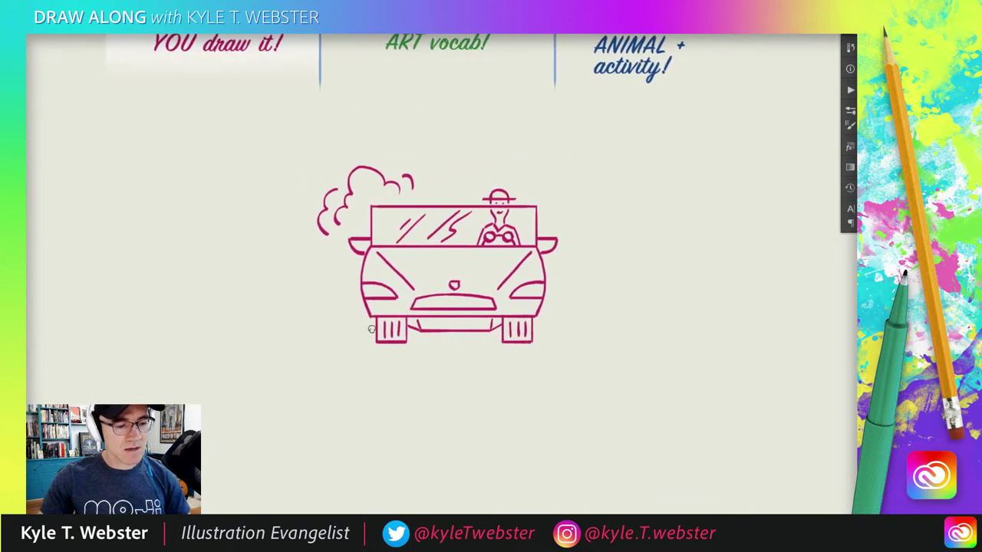
left_click_drag(371, 328, 327, 328)
left_click_drag(540, 329, 578, 328)
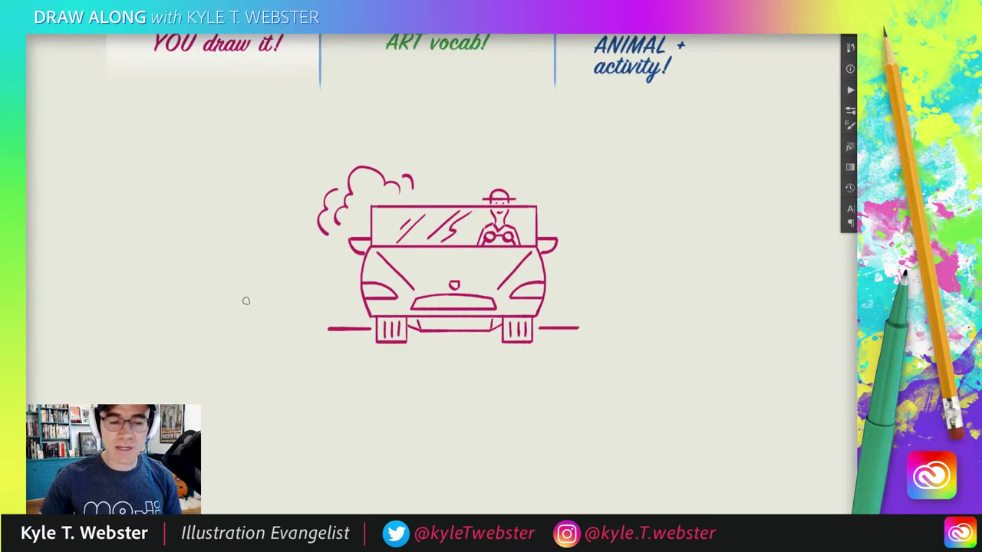
- Shift the car drawing to the right and zoom out to show the whole ART vocab page
scroll(331, 278, "right", 5)
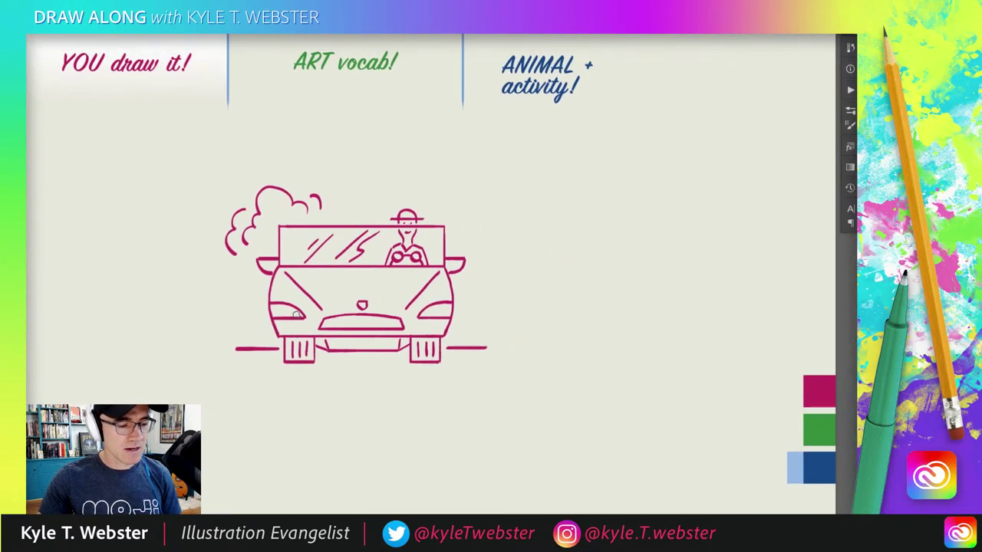
mouse_move(292, 319)
left_mouse_down()
mouse_move(526, 293)
mouse_move(591, 296)
left_mouse_up()
left_click_drag(433, 382, 441, 329)
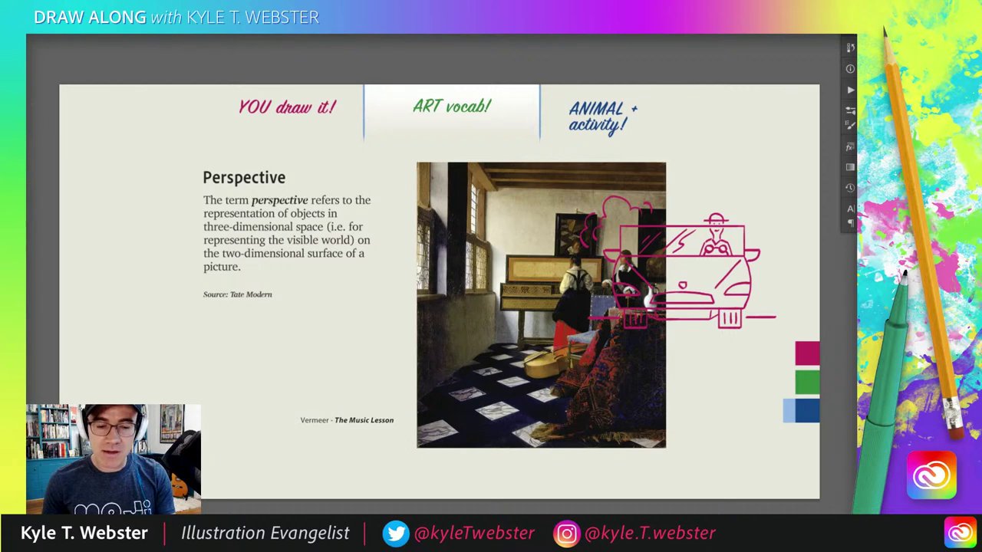
- Scroll up to the Perspective slide with the faded Vermeer painting
scroll(313, 357, "up", 5)
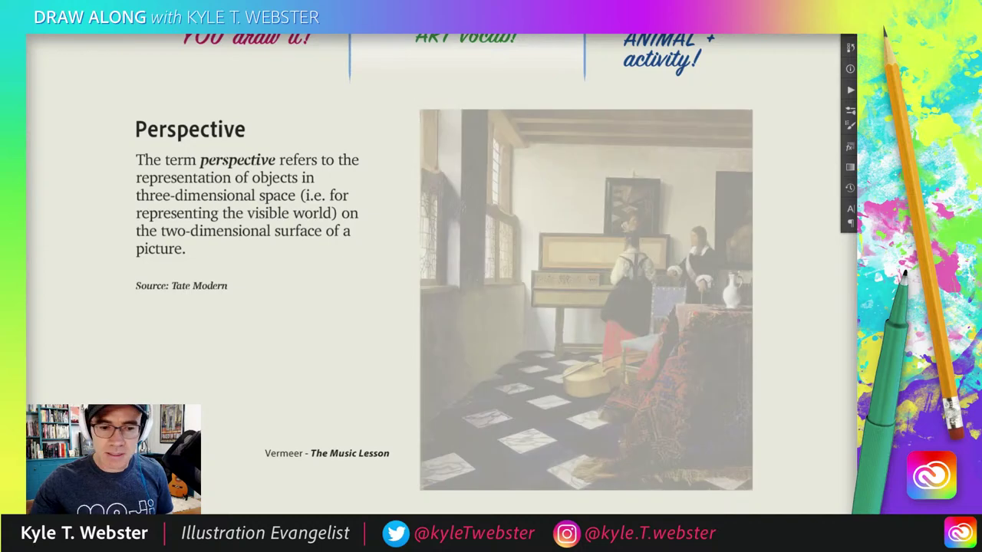
- Draw pink guide lines toward the vanishing point and a horizon line across the painting
left_click_drag(463, 328, 420, 298)
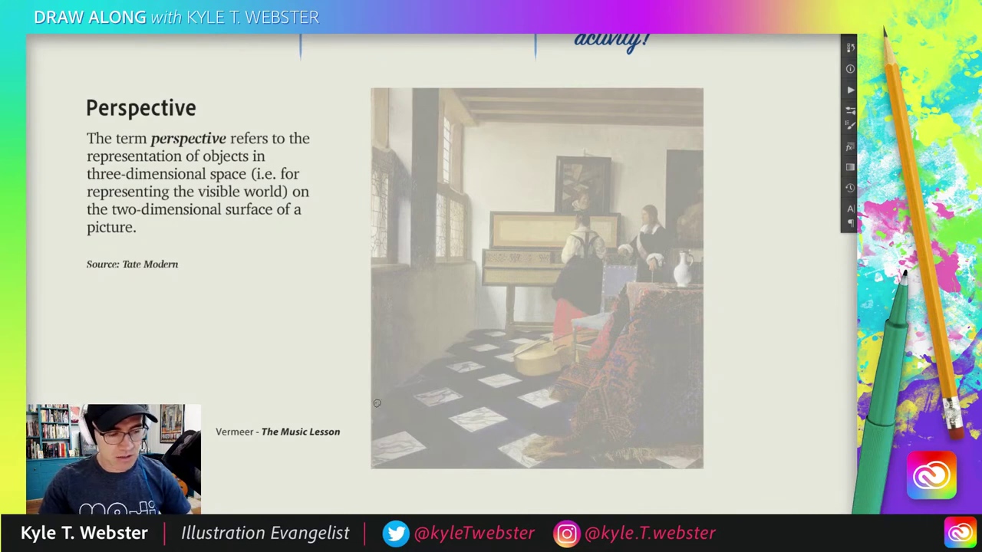
mouse_move(365, 412)
left_mouse_down()
mouse_move(527, 289)
mouse_move(545, 264)
mouse_move(547, 272)
mouse_move(564, 260)
left_mouse_up()
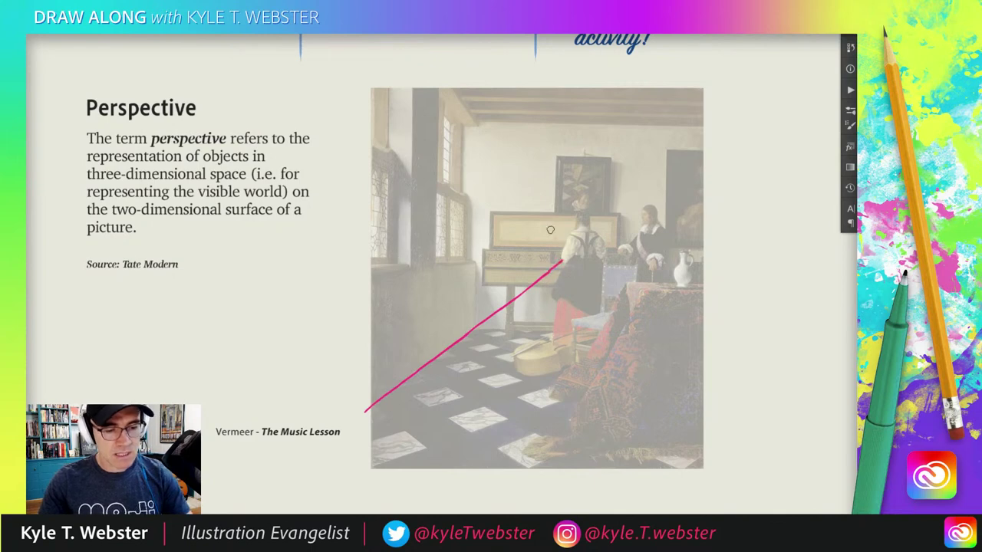
mouse_move(346, 271)
left_mouse_down()
mouse_move(563, 261)
mouse_move(563, 251)
left_mouse_up()
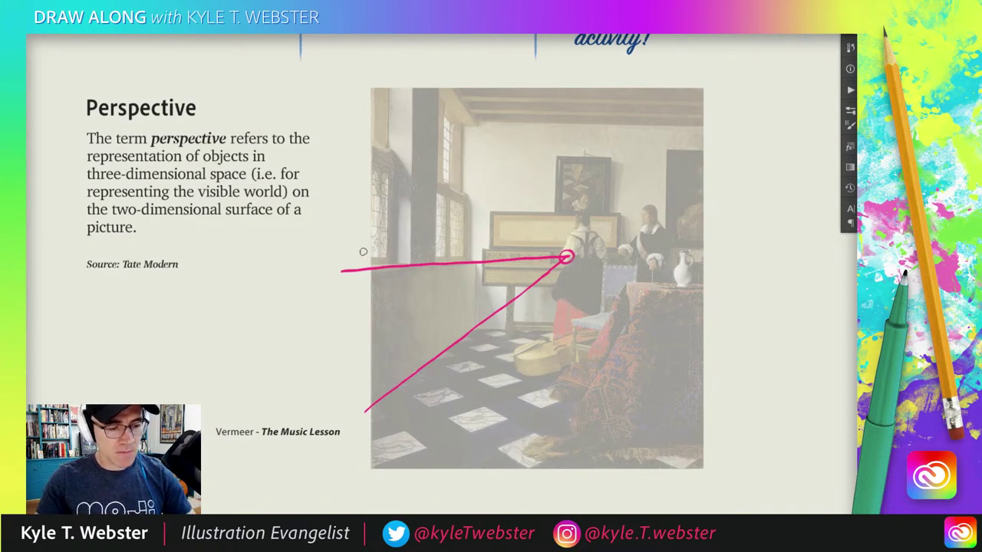
left_click_drag(363, 250, 729, 250)
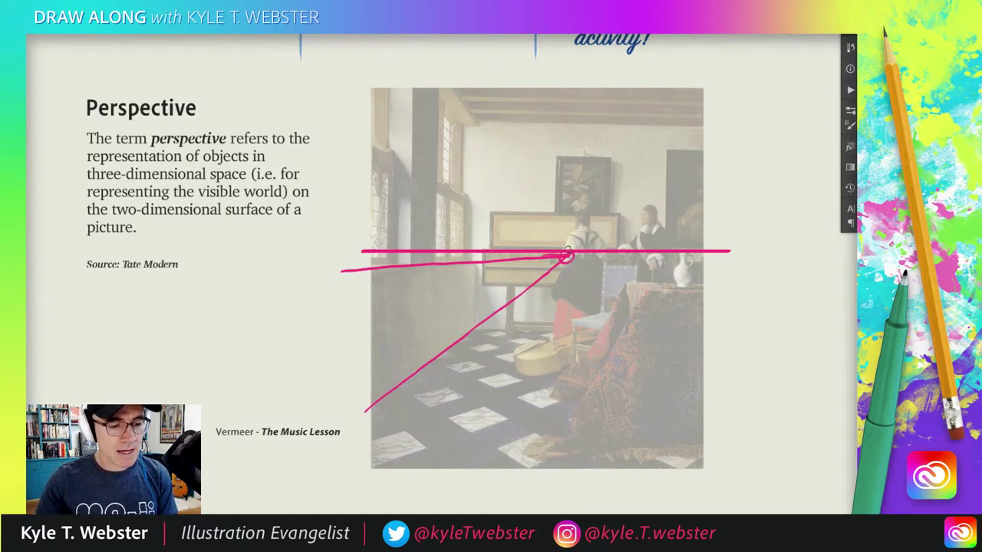
- Add four pink lines converging on the vanishing point from the upper left and ceiling
left_click_drag(565, 255, 332, 156)
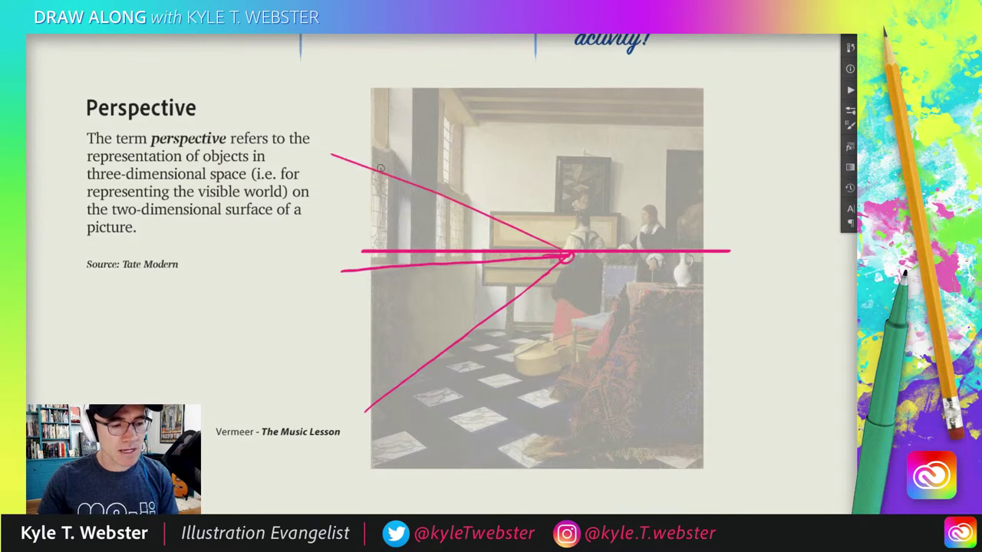
left_click_drag(566, 251, 337, 135)
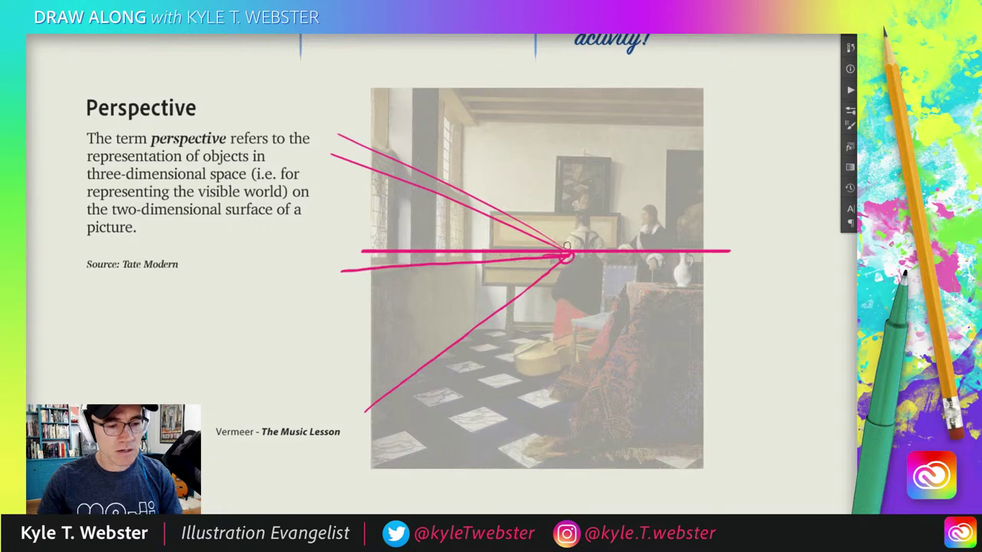
mouse_move(567, 251)
left_mouse_down()
mouse_move(446, 102)
mouse_move(410, 63)
left_mouse_up()
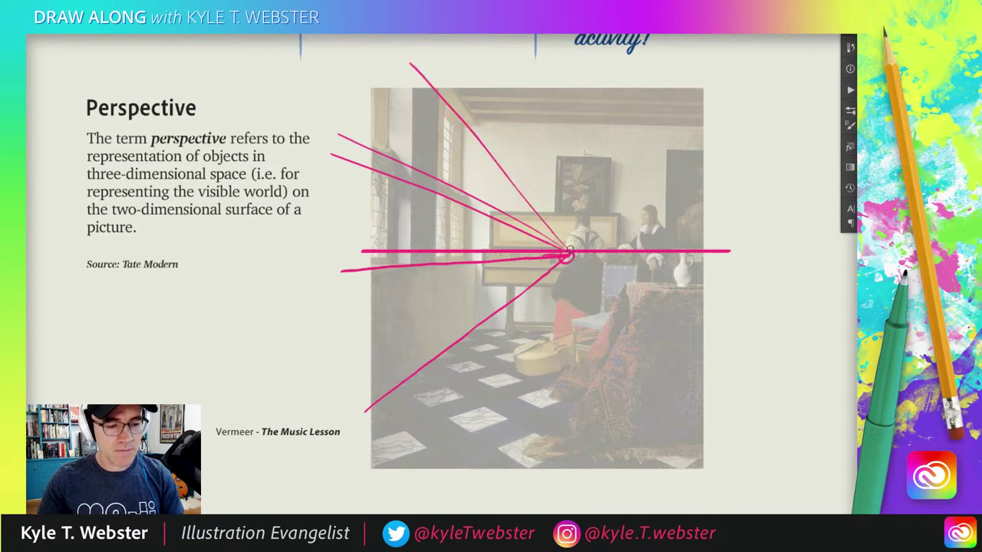
left_click_drag(568, 252, 431, 64)
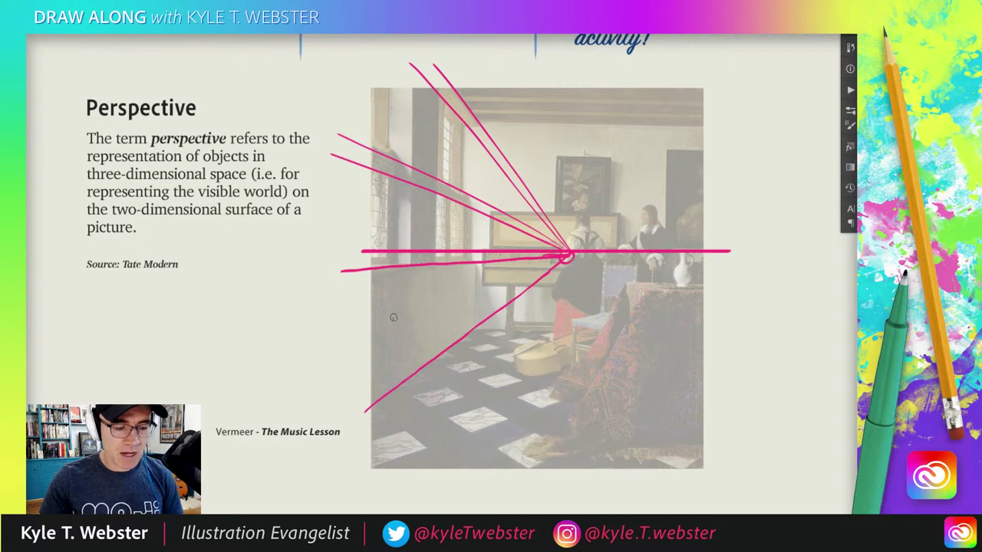
left_click_drag(402, 337, 392, 304)
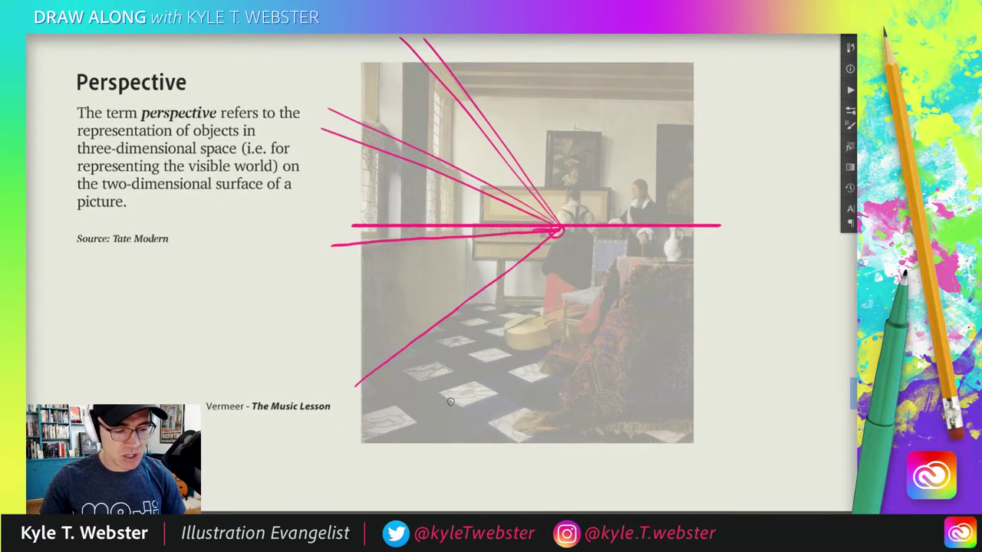
- Replace the stray floor ellipses with two crossing pink diagonal arrows across the painting
mouse_move(463, 371)
left_mouse_down()
mouse_move(522, 406)
mouse_move(469, 371)
mouse_move(502, 357)
mouse_move(491, 339)
left_mouse_up()
key("ctrl+z")
key("ctrl+z")
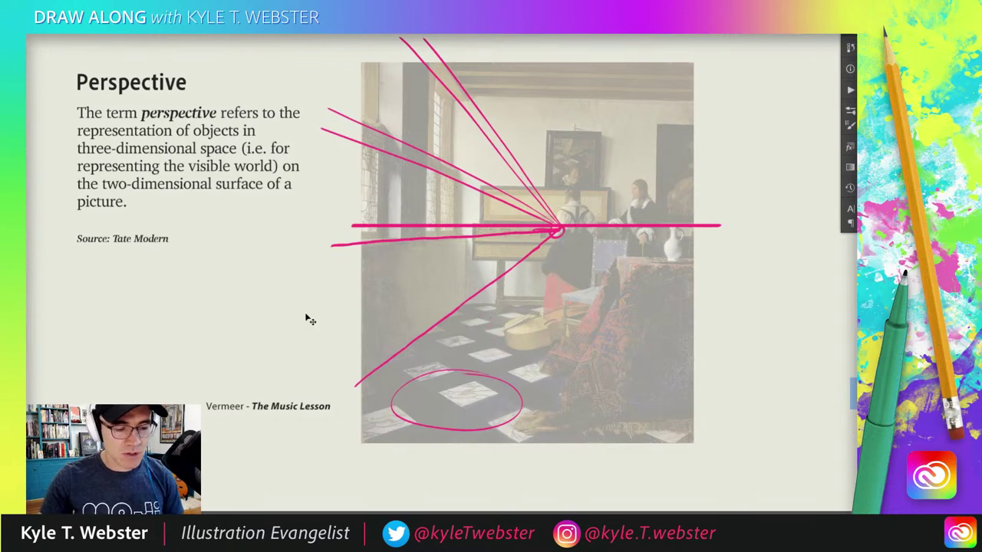
key("ctrl+z")
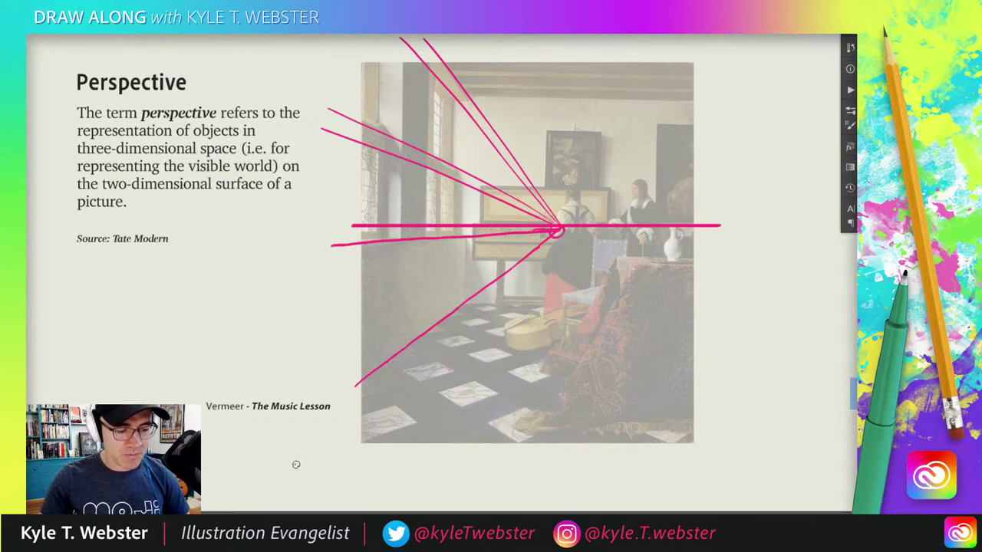
mouse_move(294, 464)
left_mouse_down()
mouse_move(781, 301)
mouse_move(773, 310)
left_mouse_up()
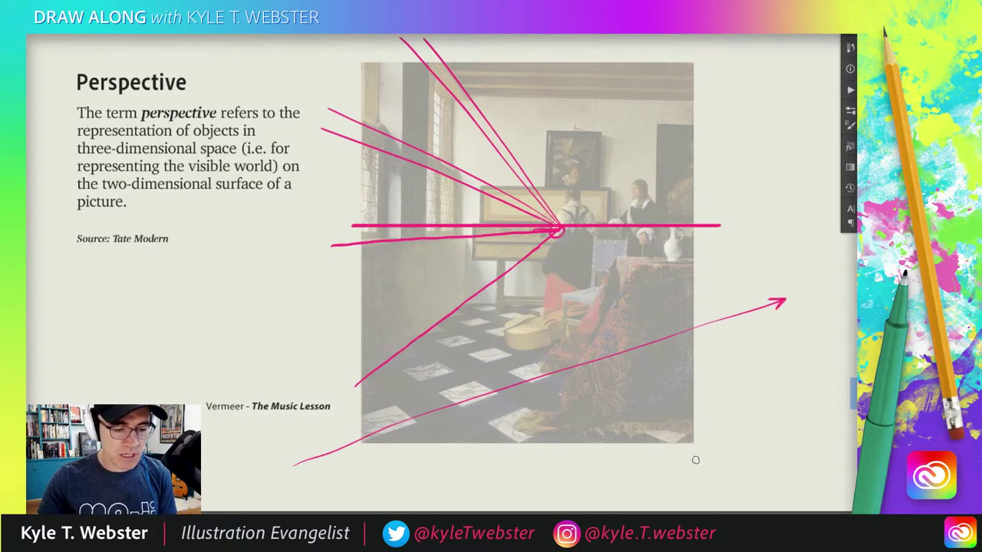
left_click_drag(694, 459, 330, 289)
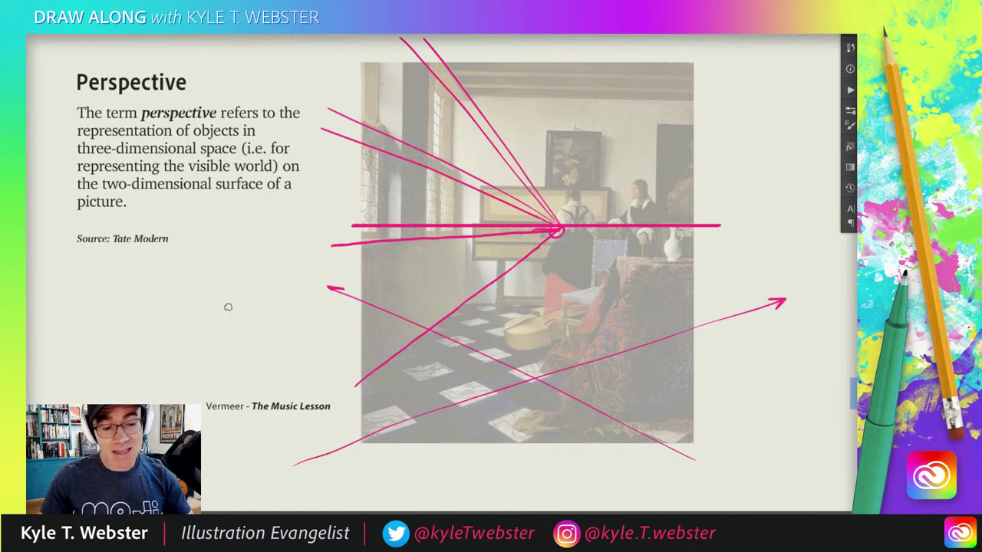
- Circle the framed picture on the back wall and add a receding line down-right
mouse_move(594, 131)
left_mouse_down()
mouse_move(543, 141)
mouse_move(587, 198)
mouse_move(580, 128)
left_mouse_up()
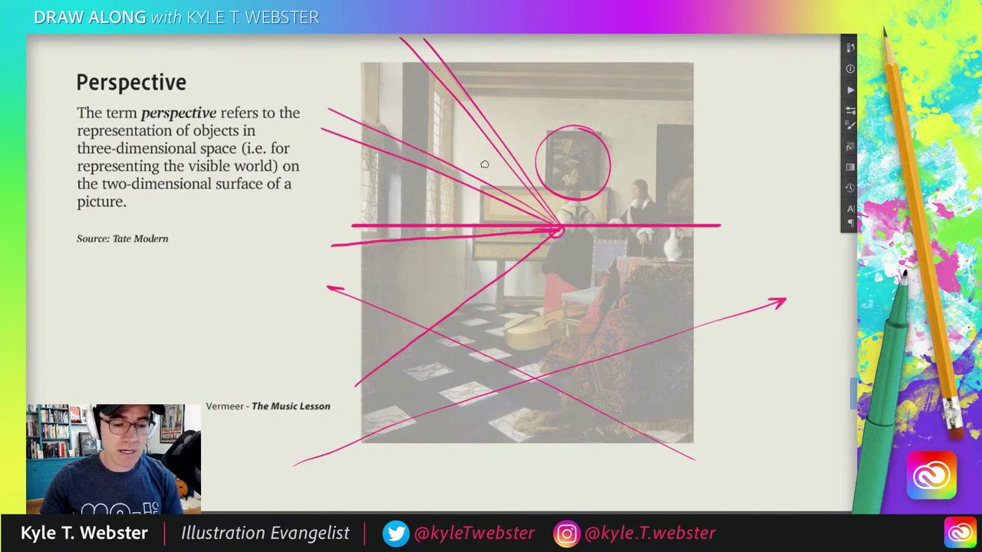
left_click_drag(542, 285, 429, 282)
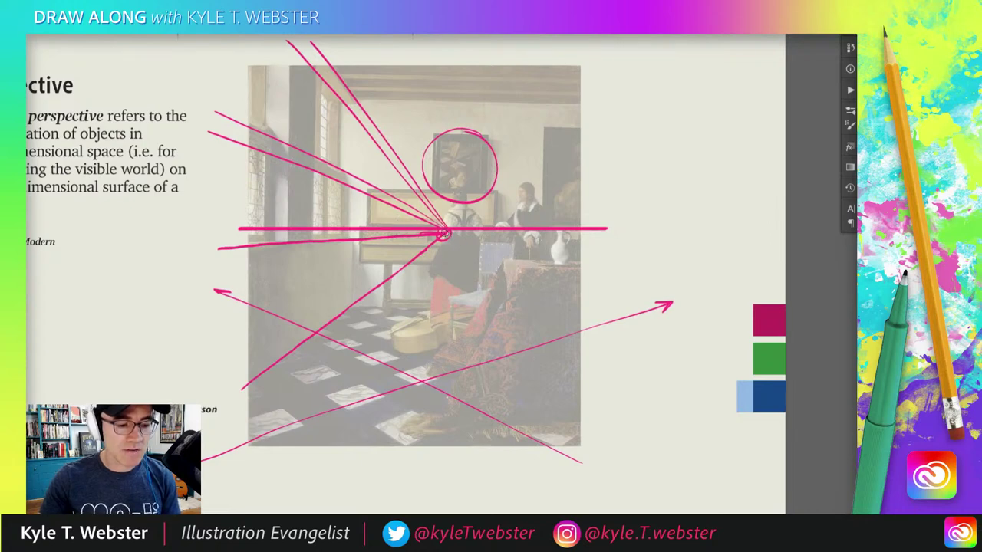
left_click_drag(447, 235, 543, 279)
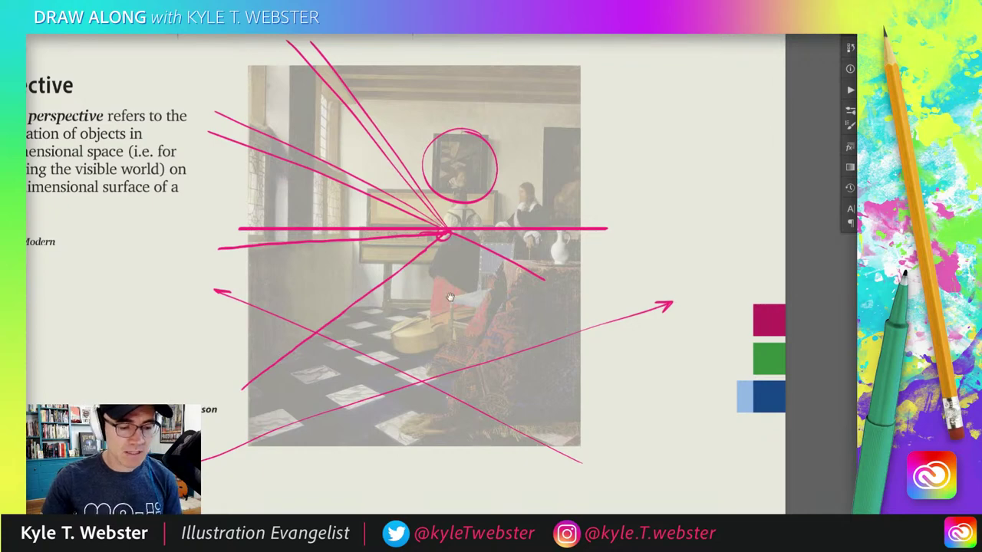
scroll(441, 337, "down", 5)
scroll(441, 337, "down", 3)
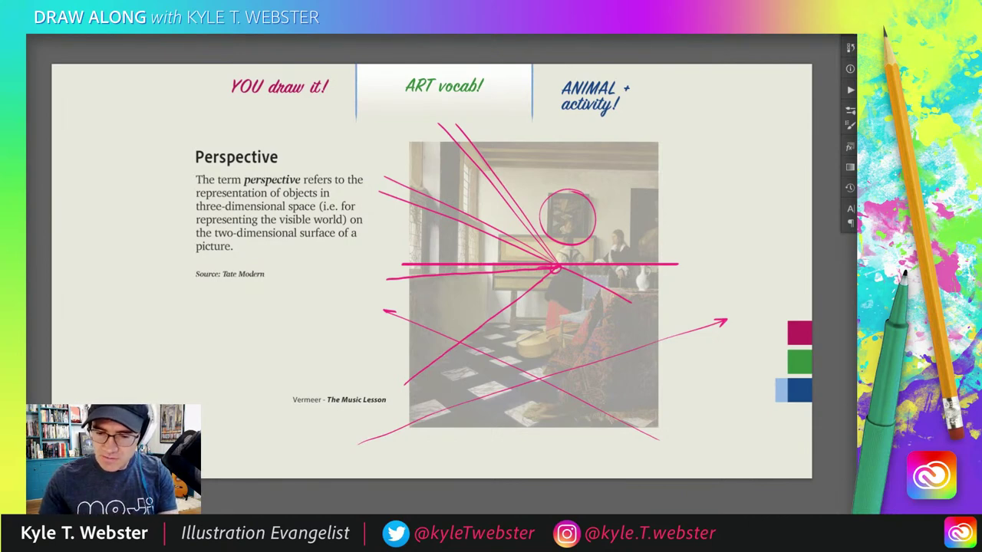
- Hide the ART vocab! group and bring up the blank ANIMAL + activity! page
key("ctrl+Tab")
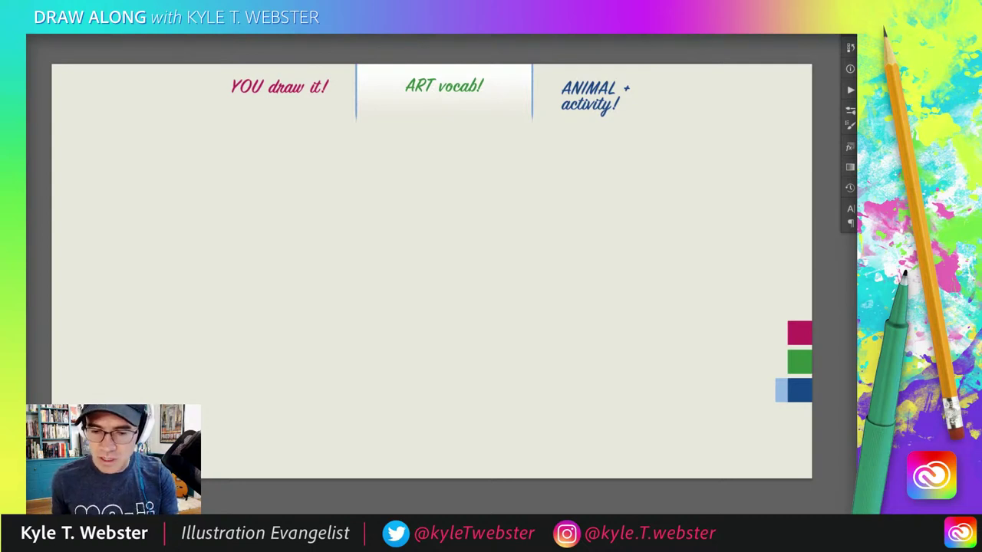
key("ctrl+Tab")
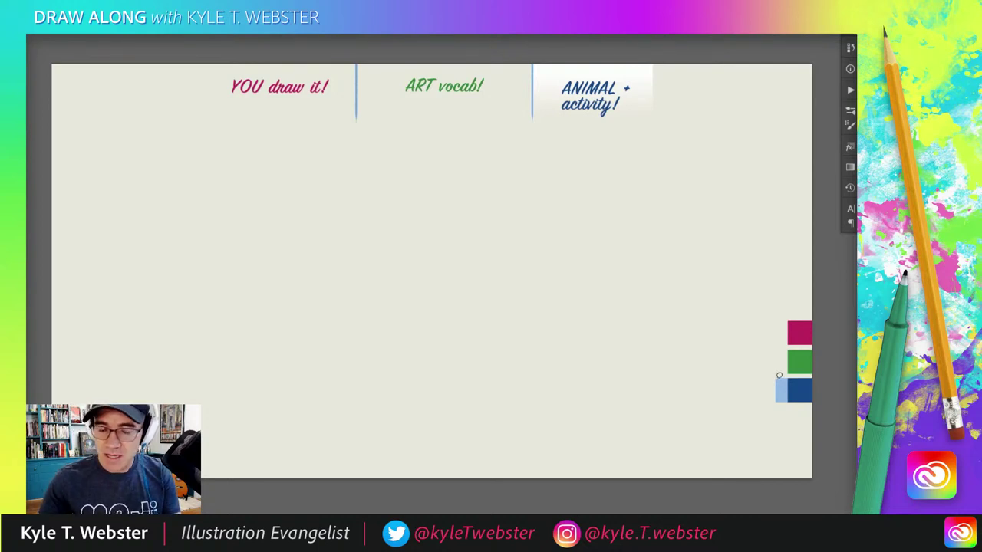
mouse_move(408, 193)
left_mouse_down()
mouse_move(474, 314)
mouse_move(442, 251)
mouse_move(277, 281)
mouse_move(426, 310)
mouse_move(279, 329)
mouse_move(446, 391)
left_mouse_up()
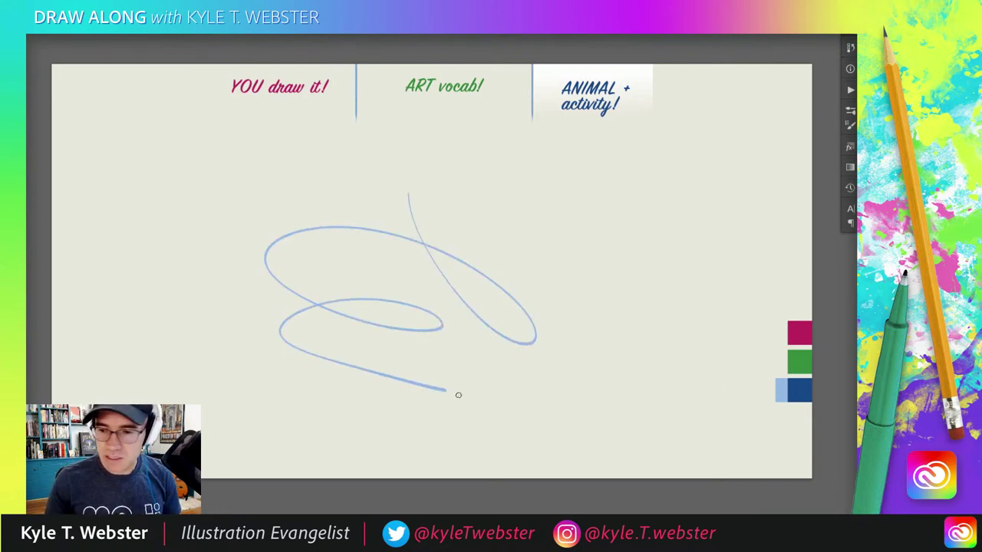
key("ctrl+z")
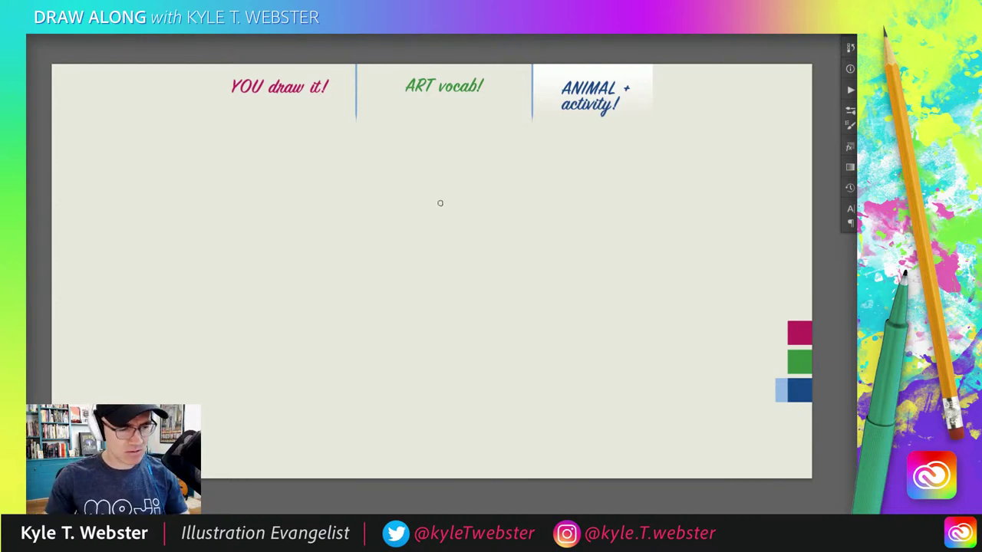
- Sketch light-blue ovals for the walrus's head and body, with eyes and legs
mouse_move(440, 201)
left_mouse_down()
mouse_move(411, 239)
mouse_move(467, 222)
mouse_move(403, 234)
mouse_move(399, 277)
mouse_move(413, 218)
mouse_move(380, 281)
mouse_move(360, 230)
left_mouse_up()
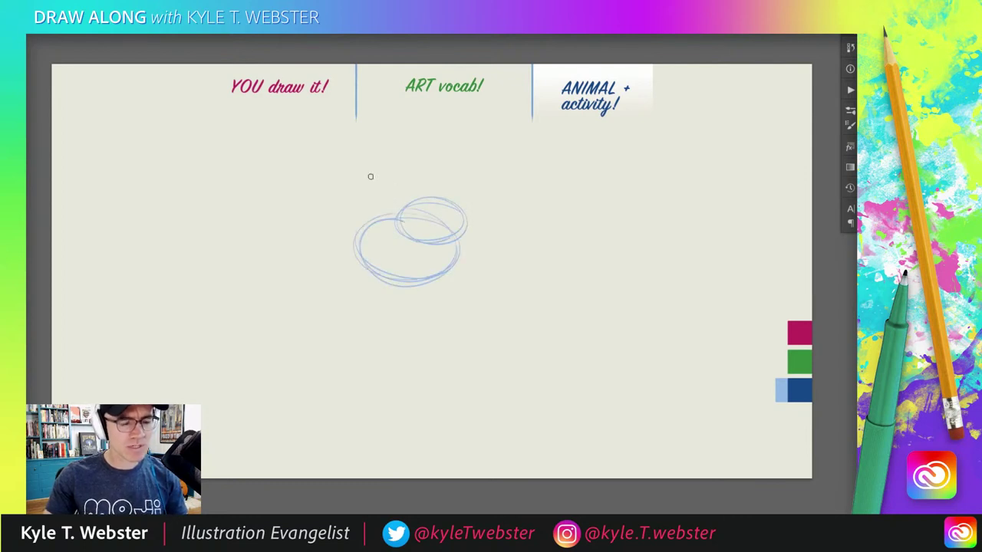
left_click_drag(434, 217, 419, 218)
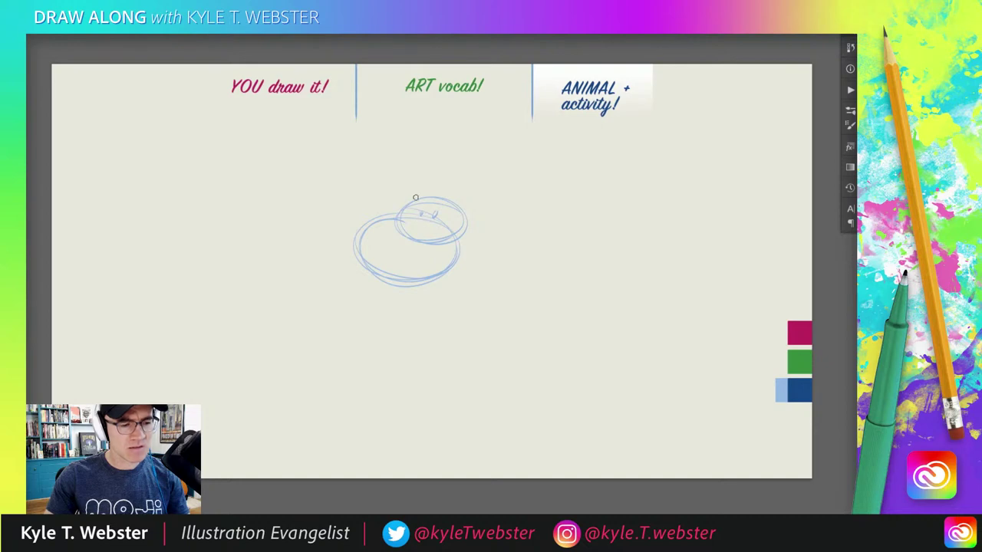
left_click_drag(454, 250, 356, 243)
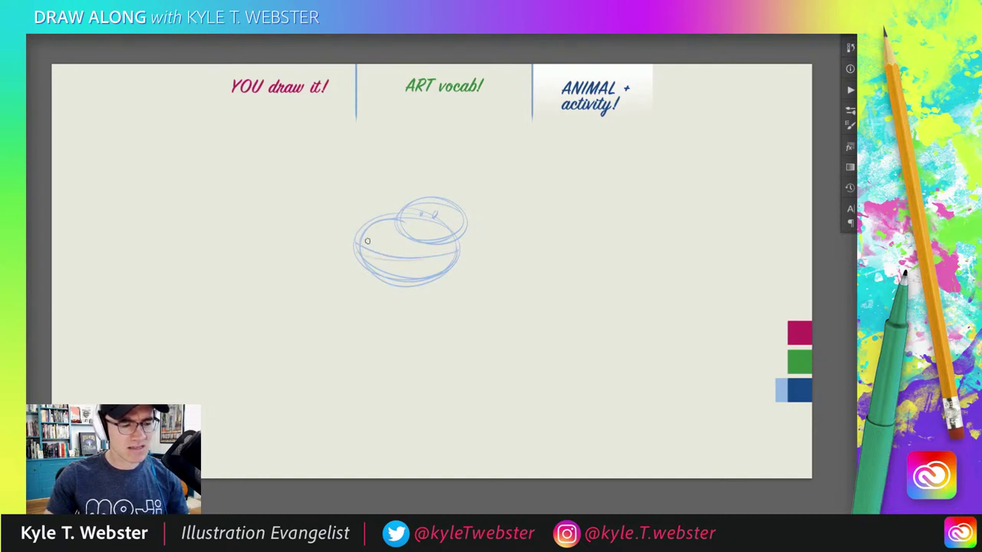
mouse_move(360, 251)
left_mouse_down()
mouse_move(362, 291)
mouse_move(376, 246)
mouse_move(364, 267)
left_mouse_up()
left_click_drag(429, 266, 434, 300)
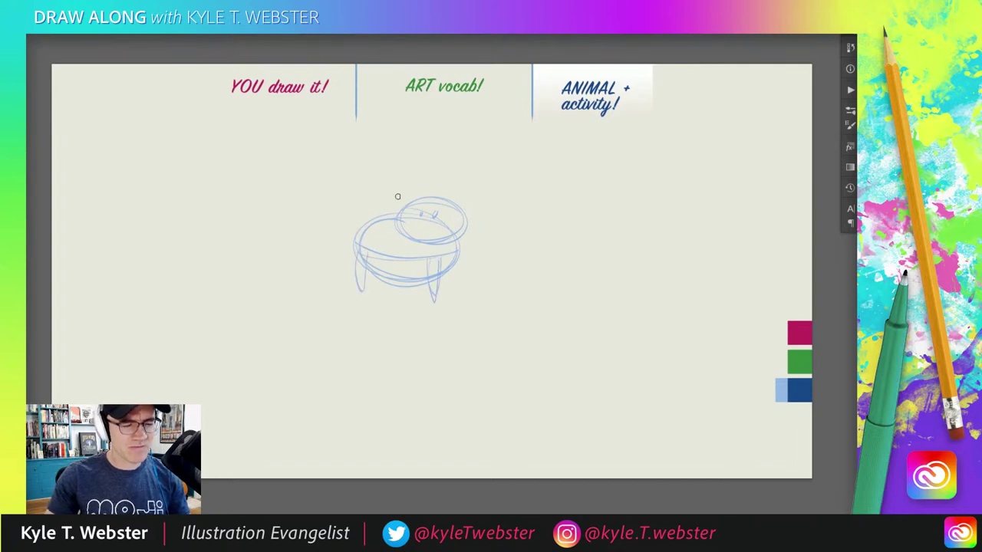
left_click_drag(473, 258, 457, 208)
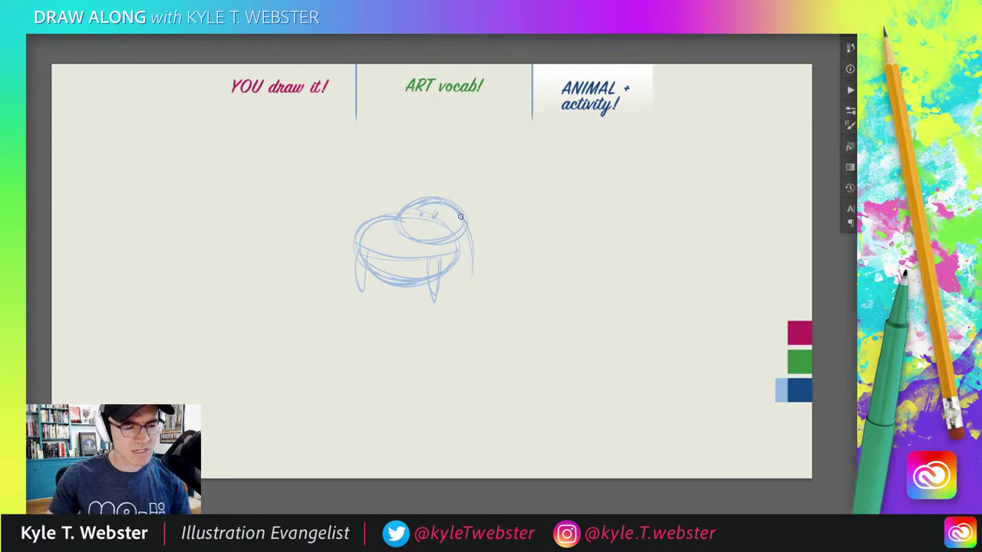
left_click_drag(460, 216, 471, 227)
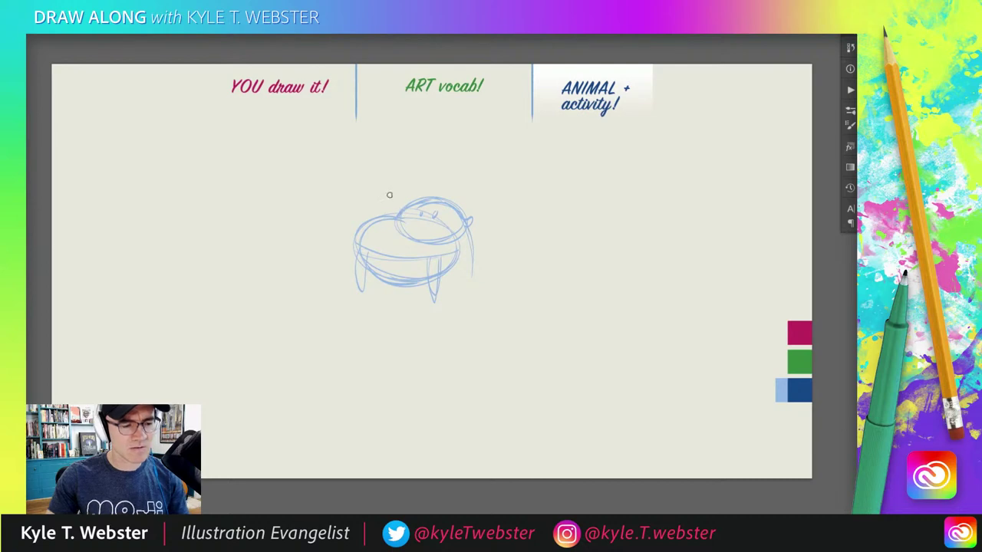
key("v")
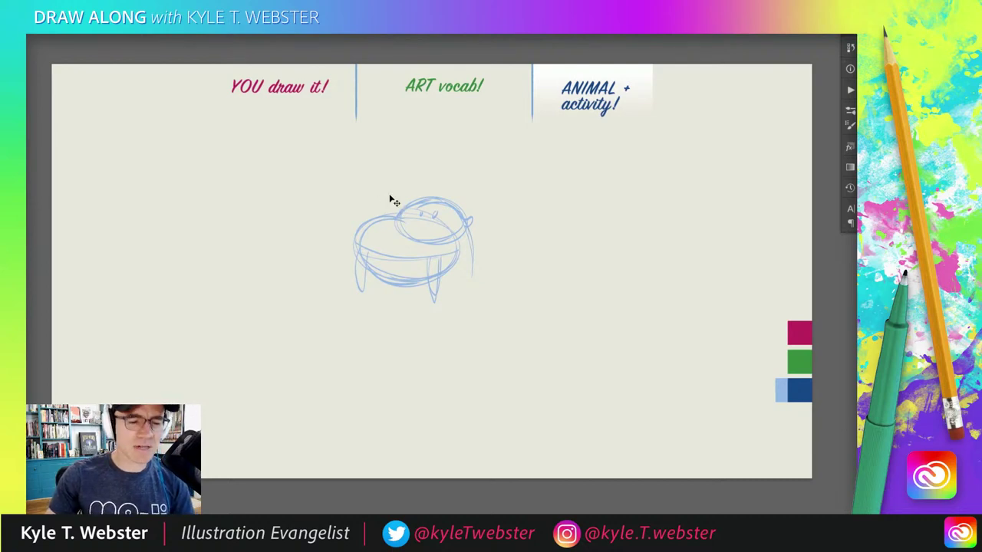
key("b")
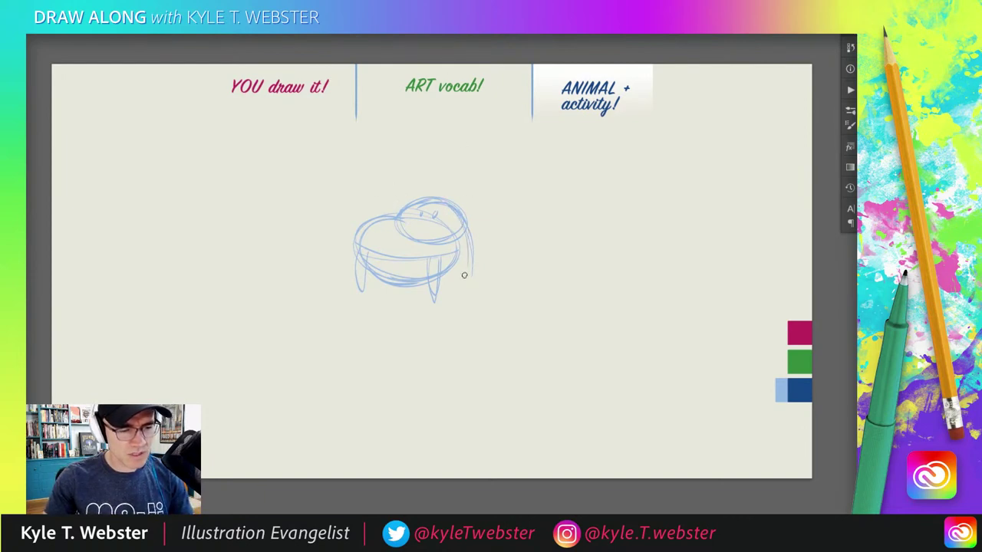
- Reposition the sketch and outline the body sides, belly and V-shaped bandana
left_click_drag(457, 214, 470, 264)
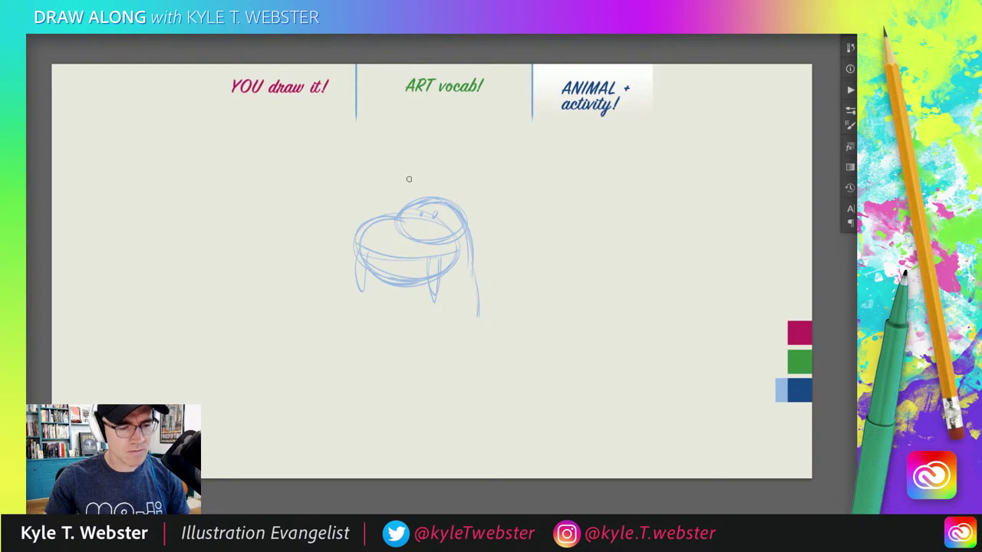
left_click_drag(404, 239, 419, 198)
left_click_drag(376, 244, 375, 293)
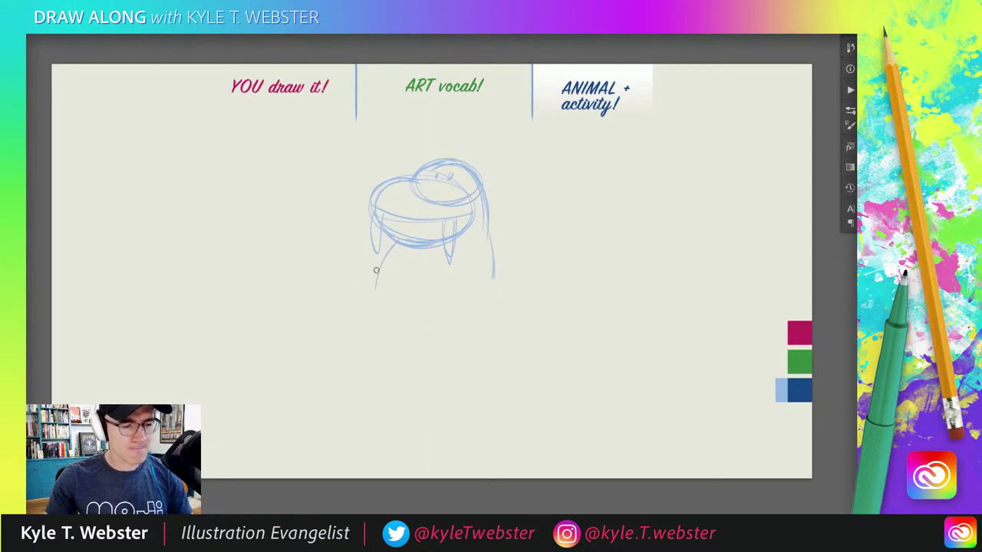
mouse_move(486, 231)
left_mouse_down()
mouse_move(495, 296)
mouse_move(497, 278)
left_mouse_up()
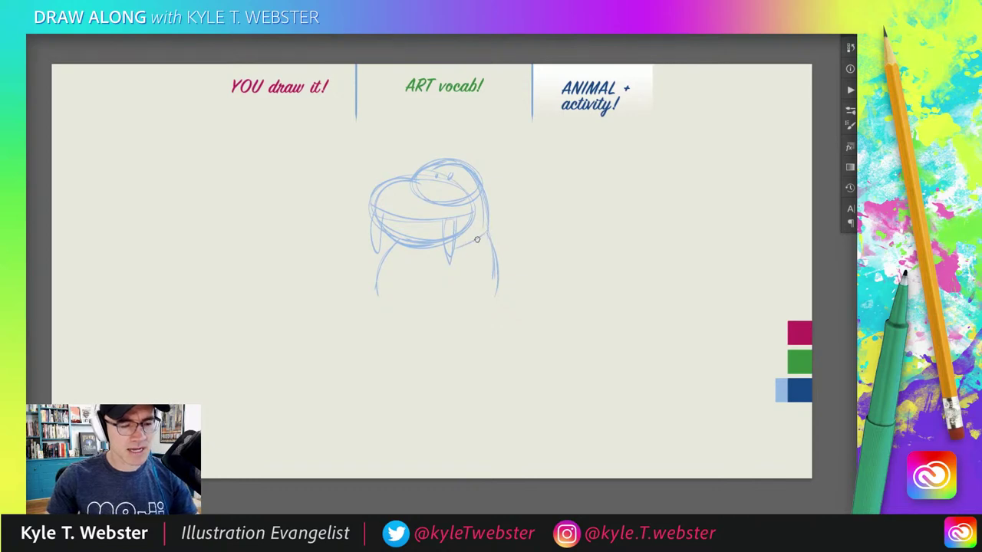
left_click_drag(440, 249, 466, 240)
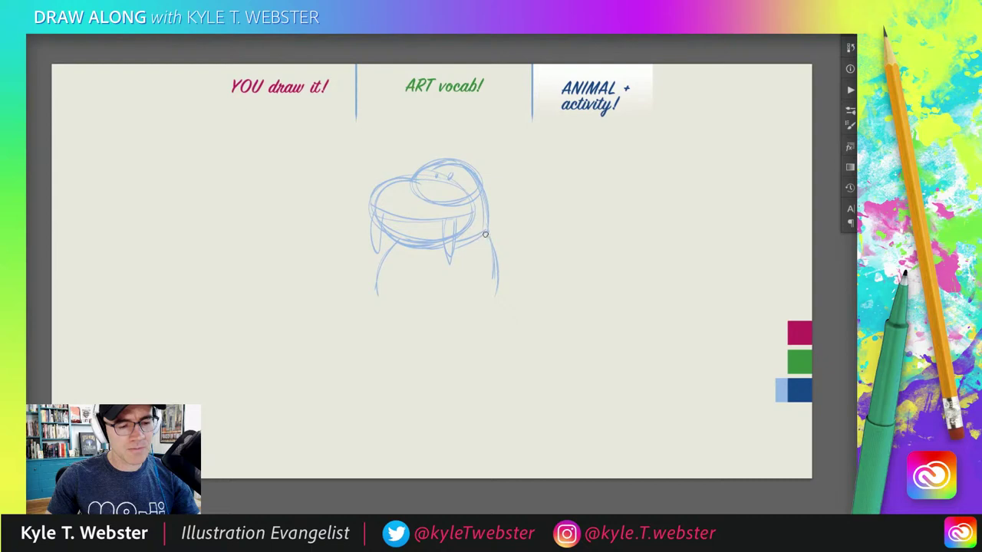
mouse_move(485, 234)
left_mouse_down()
mouse_move(408, 309)
mouse_move(402, 242)
mouse_move(485, 243)
mouse_move(484, 229)
mouse_move(493, 226)
mouse_move(489, 240)
mouse_move(491, 221)
mouse_move(515, 208)
mouse_move(491, 233)
mouse_move(503, 252)
mouse_move(491, 227)
left_mouse_up()
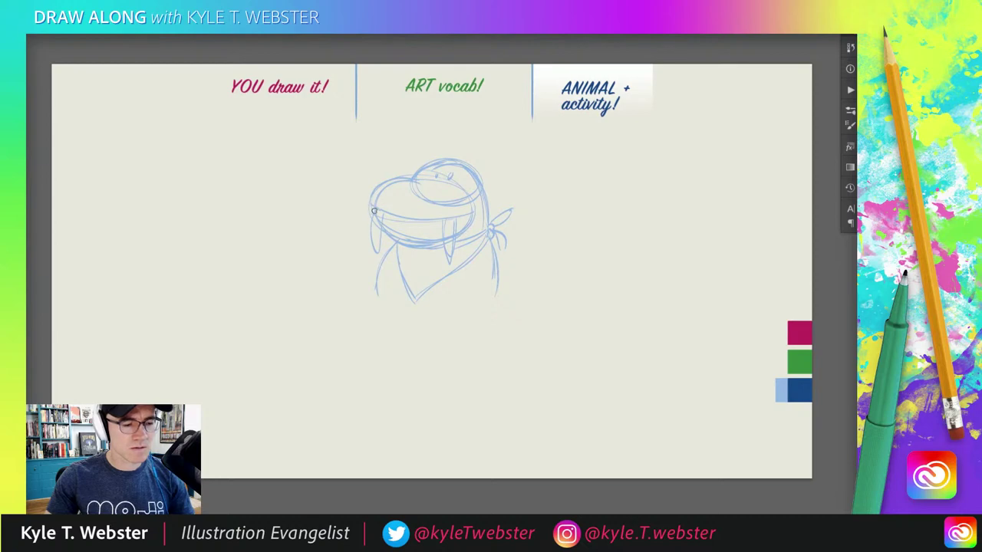
left_click_drag(373, 207, 374, 254)
- Add the tusk, jaw line, mouth and head shape, and curve the flipper down the right side
mouse_move(438, 218)
left_mouse_down()
mouse_move(444, 266)
mouse_move(453, 221)
left_mouse_up()
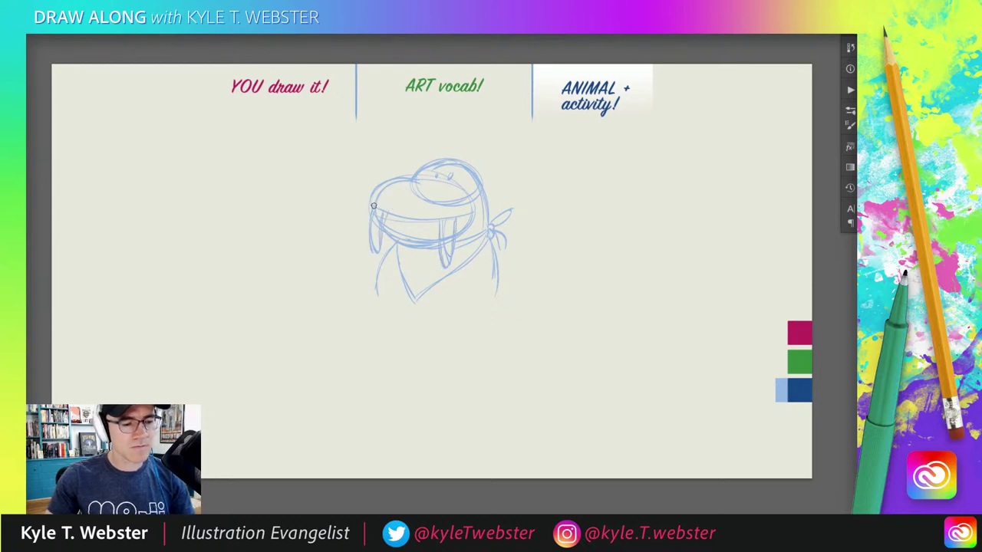
left_click_drag(374, 205, 453, 218)
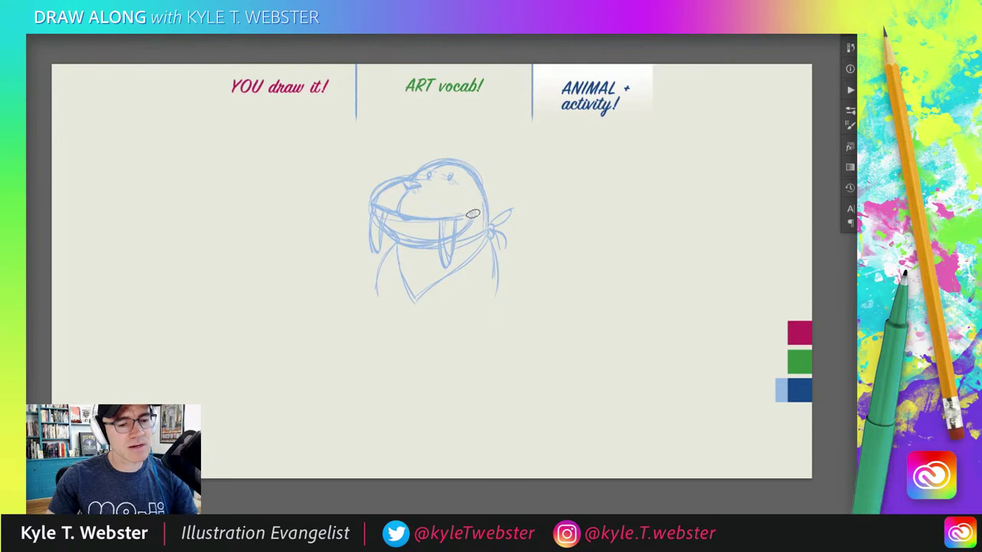
left_click_drag(453, 237, 474, 227)
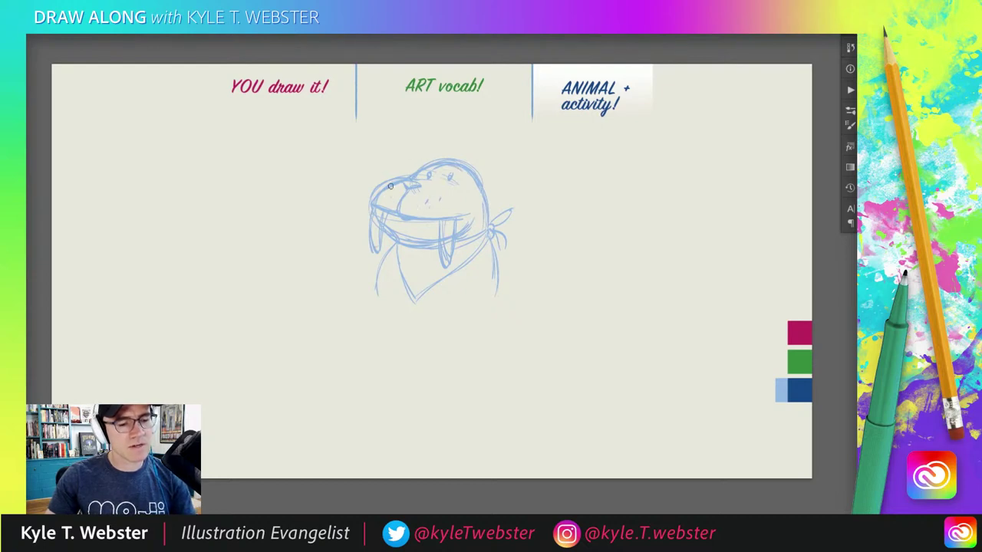
left_click_drag(365, 167, 384, 191)
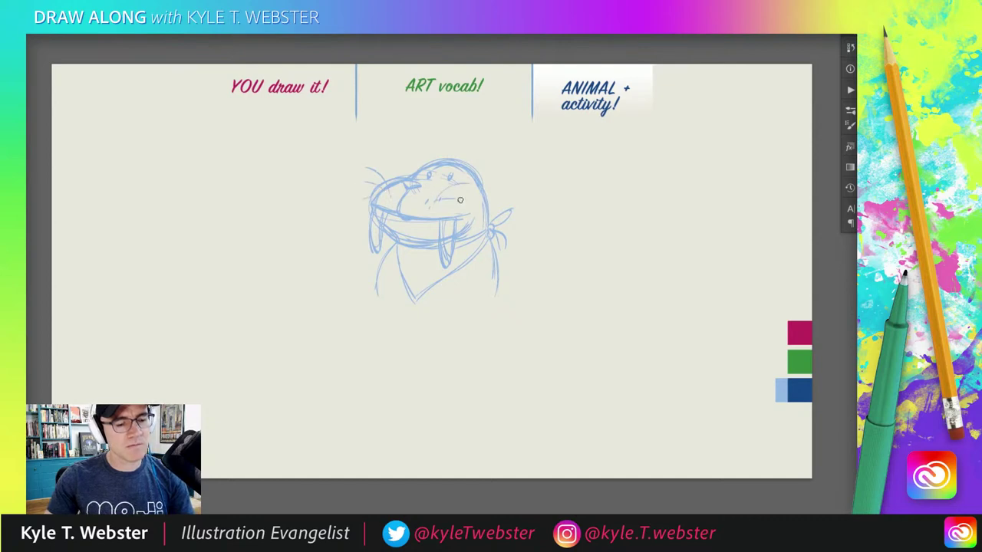
left_click_drag(460, 201, 434, 205)
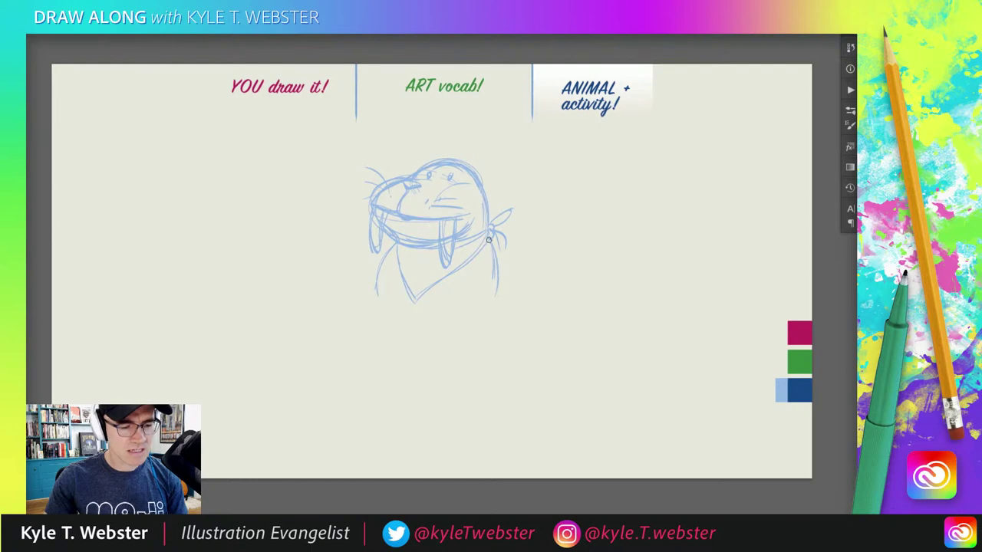
mouse_move(488, 240)
left_mouse_down()
mouse_move(484, 308)
mouse_move(446, 322)
mouse_move(491, 287)
mouse_move(447, 324)
left_mouse_up()
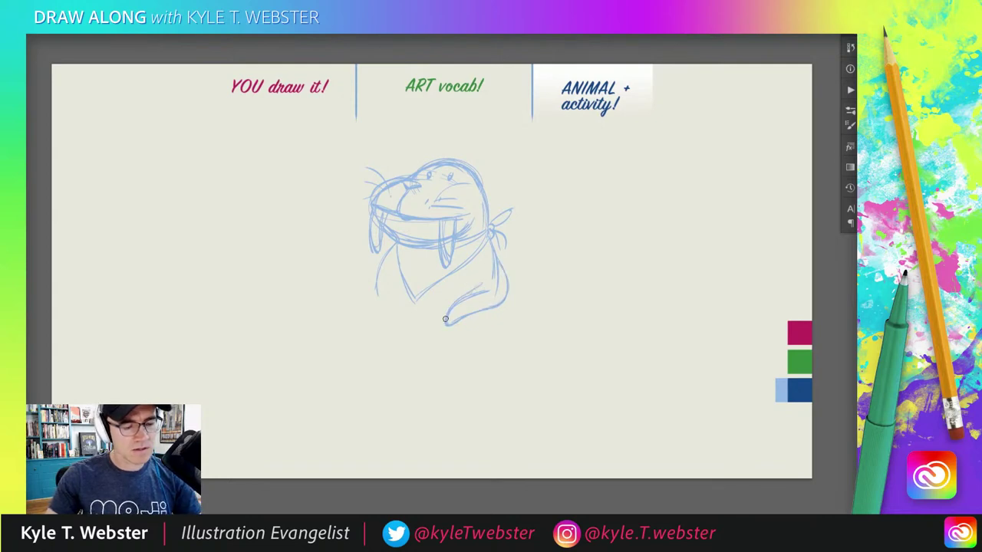
- Sketch the spaghetti mound under the flipper, undoing the plate outline to redraw it wider
mouse_move(446, 321)
left_mouse_down()
mouse_move(424, 330)
mouse_move(458, 320)
mouse_move(426, 330)
mouse_move(396, 322)
mouse_move(421, 333)
mouse_move(390, 318)
mouse_move(413, 331)
mouse_move(392, 330)
mouse_move(422, 335)
mouse_move(433, 325)
mouse_move(434, 351)
mouse_move(430, 336)
mouse_move(438, 333)
mouse_move(421, 339)
mouse_move(433, 341)
mouse_move(401, 316)
mouse_move(418, 355)
mouse_move(418, 330)
mouse_move(396, 353)
mouse_move(387, 349)
mouse_move(424, 360)
mouse_move(417, 322)
mouse_move(432, 352)
mouse_move(448, 346)
mouse_move(423, 358)
mouse_move(435, 357)
mouse_move(380, 334)
mouse_move(395, 335)
mouse_move(369, 348)
mouse_move(399, 328)
mouse_move(375, 341)
mouse_move(379, 328)
mouse_move(372, 333)
mouse_move(390, 320)
mouse_move(374, 358)
left_mouse_up()
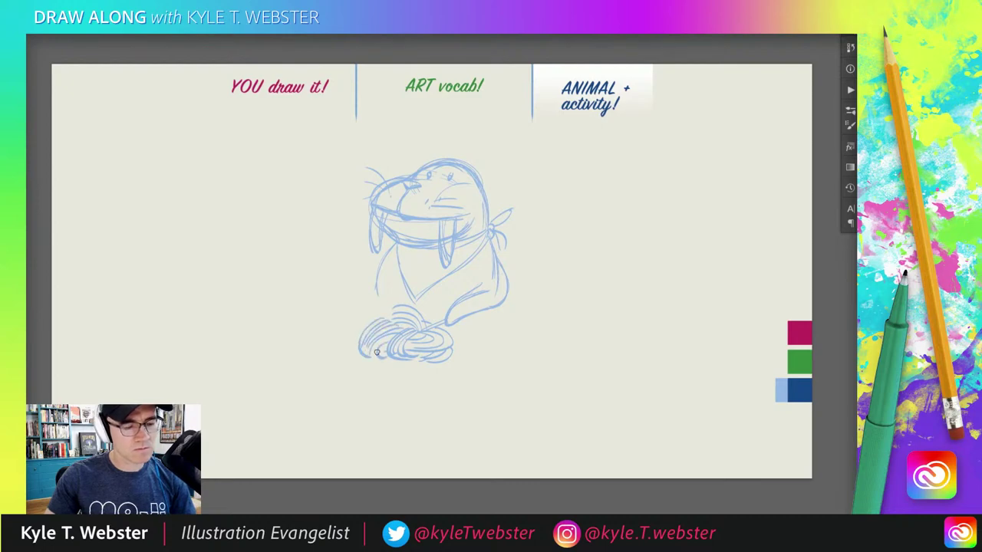
mouse_move(390, 317)
left_mouse_down()
mouse_move(395, 307)
mouse_move(379, 308)
mouse_move(354, 348)
left_mouse_up()
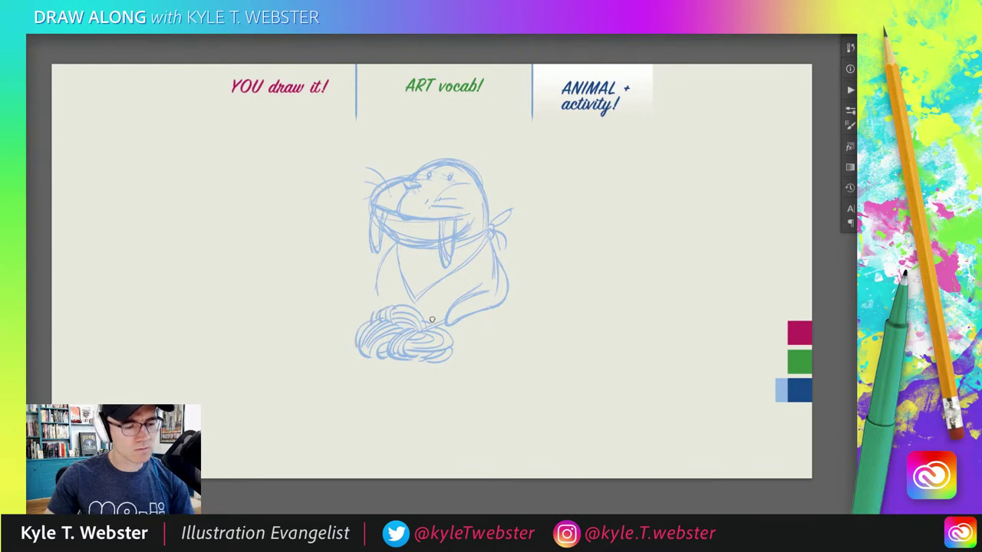
mouse_move(421, 315)
left_mouse_down()
mouse_move(468, 344)
mouse_move(444, 369)
mouse_move(347, 352)
mouse_move(365, 339)
mouse_move(338, 349)
mouse_move(415, 370)
mouse_move(443, 335)
mouse_move(463, 351)
mouse_move(378, 366)
mouse_move(392, 359)
mouse_move(447, 373)
mouse_move(344, 361)
mouse_move(362, 333)
mouse_move(393, 372)
mouse_move(449, 337)
left_mouse_up()
key("ctrl+z")
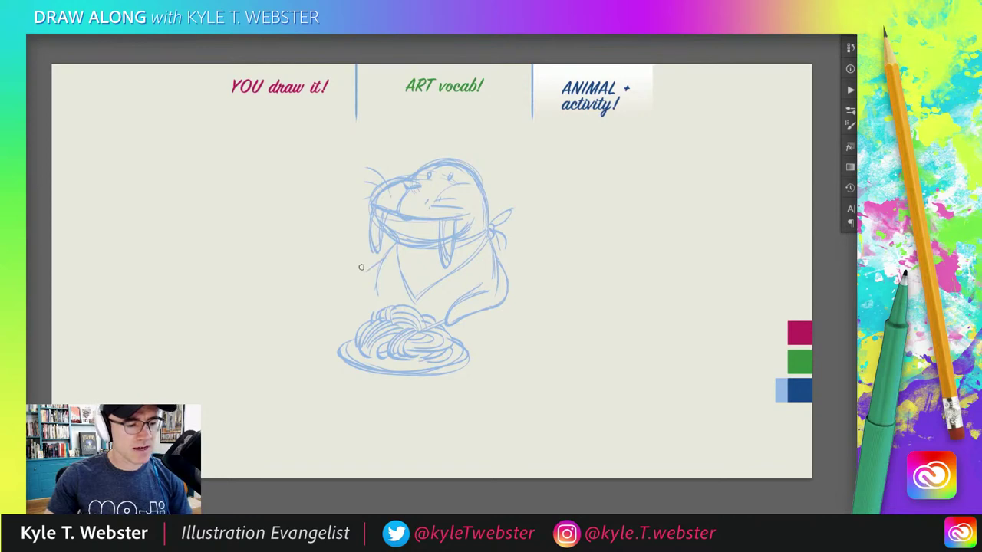
- Draw the fork in the left flipper with noodles hanging down to the plate
mouse_move(344, 262)
left_mouse_down()
mouse_move(380, 274)
mouse_move(337, 259)
mouse_move(349, 256)
mouse_move(337, 272)
mouse_move(371, 291)
mouse_move(341, 276)
mouse_move(345, 266)
mouse_move(368, 270)
mouse_move(383, 308)
mouse_move(382, 281)
mouse_move(389, 307)
left_mouse_up()
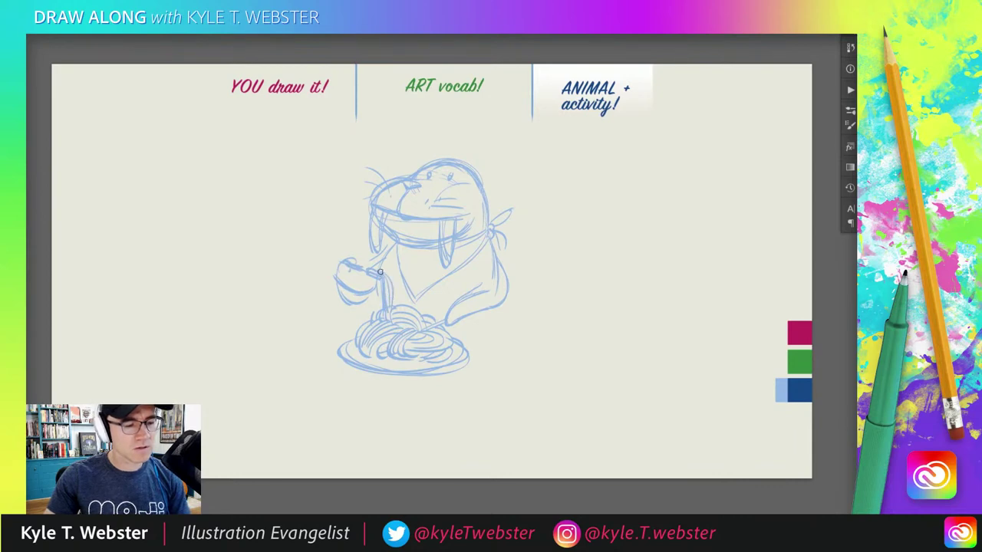
mouse_move(379, 272)
left_mouse_down()
mouse_move(377, 312)
mouse_move(392, 286)
left_mouse_up()
left_click_drag(396, 298, 395, 304)
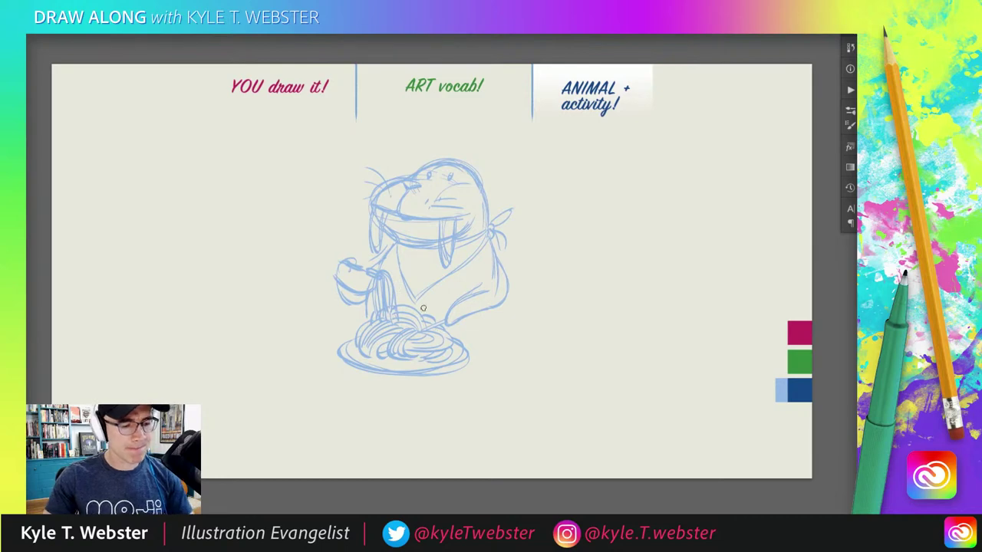
- Draw the table edge on both sides of the plate and criss-crossing tile lines beneath it
left_click_drag(542, 335, 460, 334)
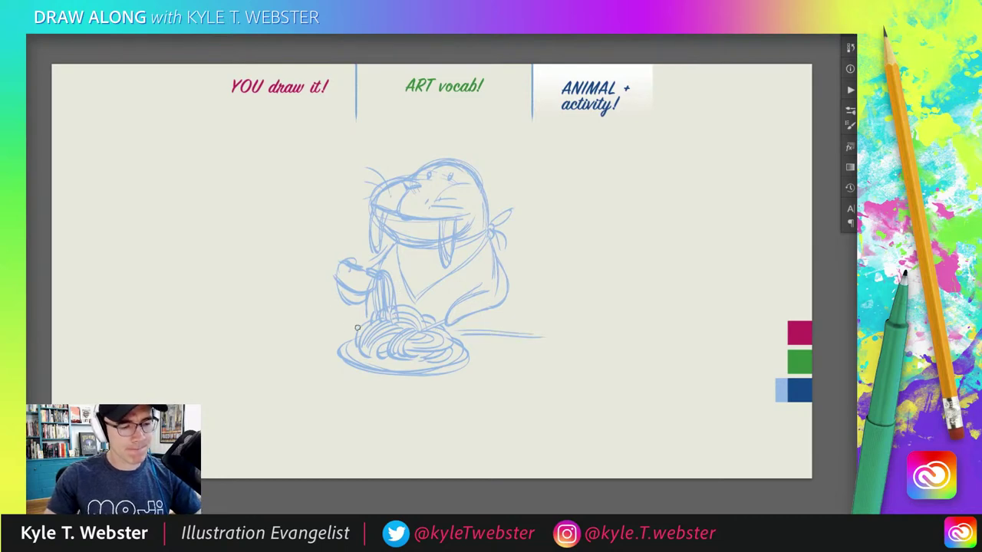
left_click_drag(357, 328, 303, 330)
left_click_drag(503, 331, 500, 308)
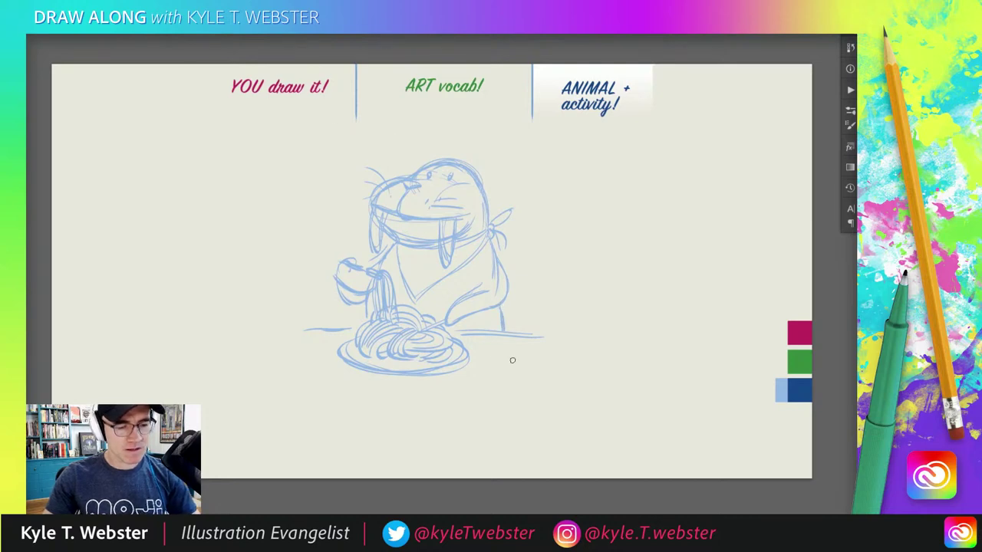
mouse_move(528, 346)
left_mouse_down()
mouse_move(518, 374)
mouse_move(471, 374)
left_mouse_up()
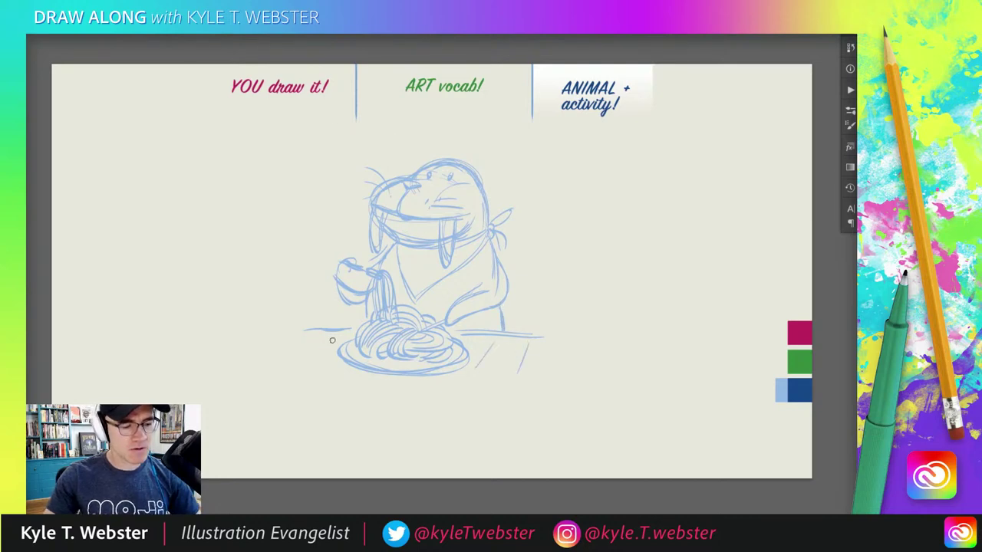
left_click_drag(327, 346, 307, 362)
mouse_move(535, 352)
left_mouse_down()
mouse_move(487, 353)
mouse_move(518, 377)
mouse_move(471, 375)
left_mouse_up()
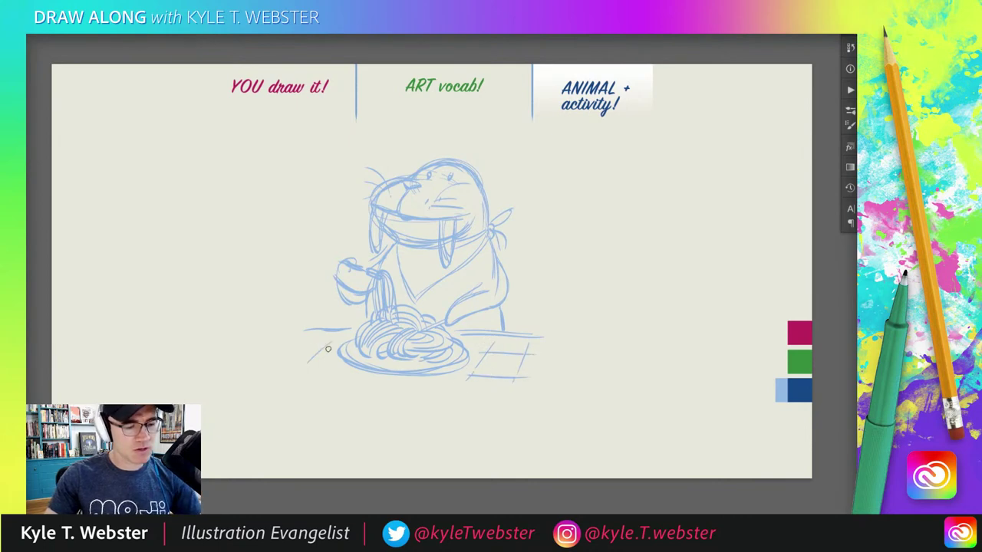
mouse_move(331, 344)
left_mouse_down()
mouse_move(305, 345)
mouse_move(305, 368)
left_mouse_up()
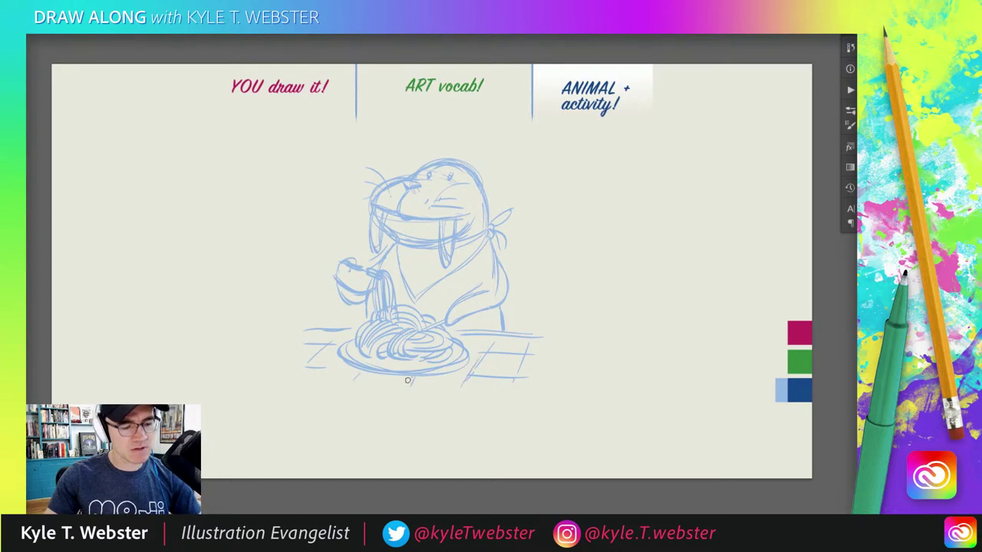
left_click_drag(364, 362, 344, 379)
left_click_drag(332, 351, 290, 370)
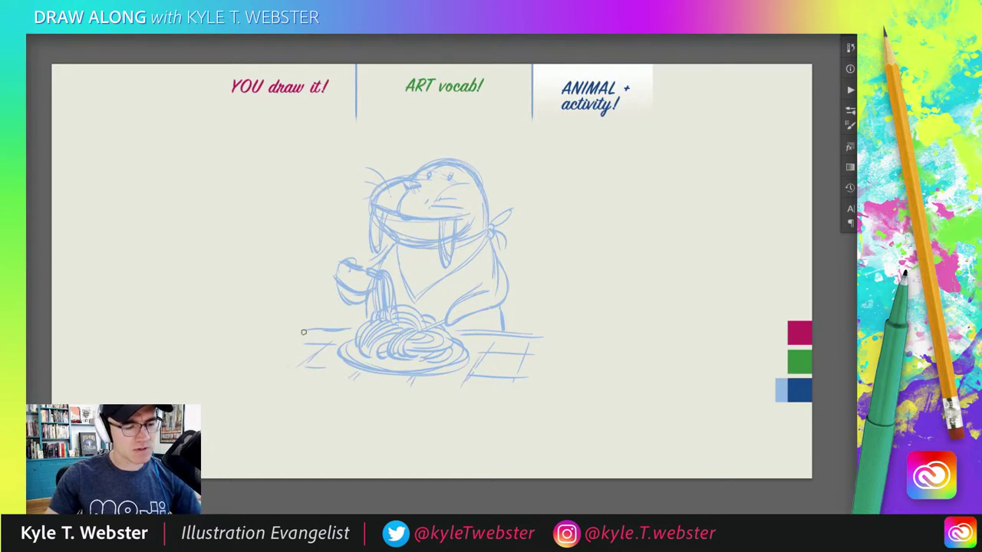
left_click_drag(296, 329, 305, 329)
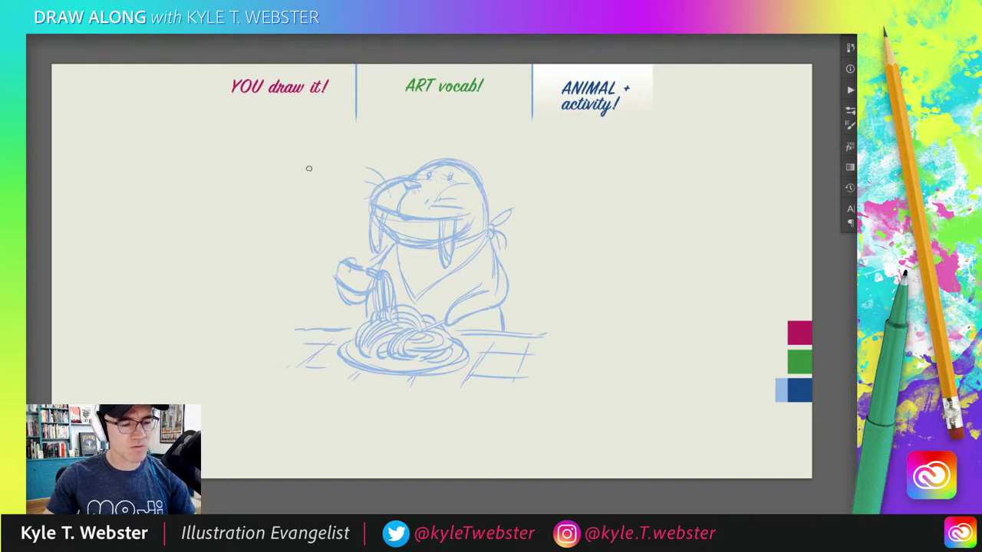
mouse_move(309, 276)
left_mouse_down()
mouse_move(322, 204)
mouse_move(283, 259)
mouse_move(293, 264)
left_mouse_up()
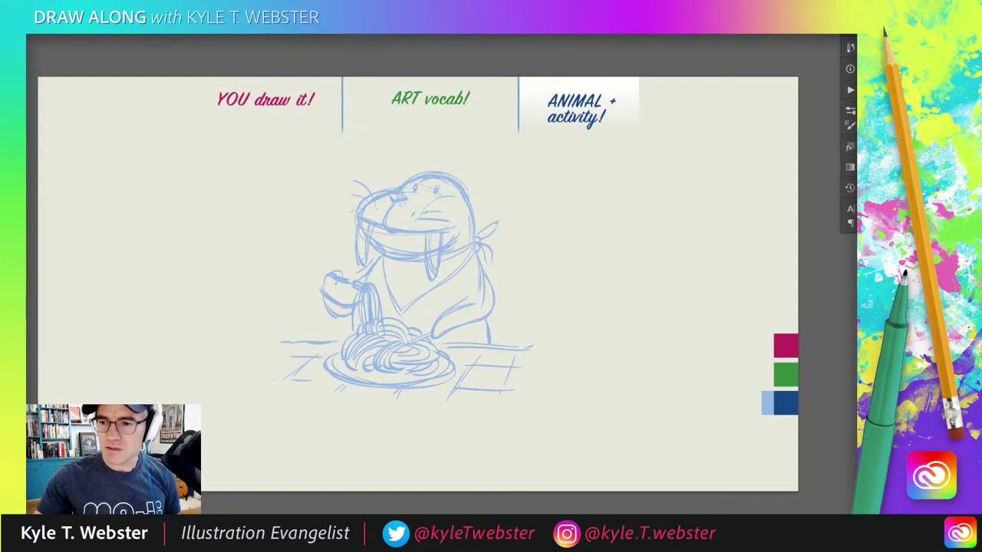
- Fade the sketch layer, zoom in, and ink the top of the walrus's nose in dark blue
key("3")
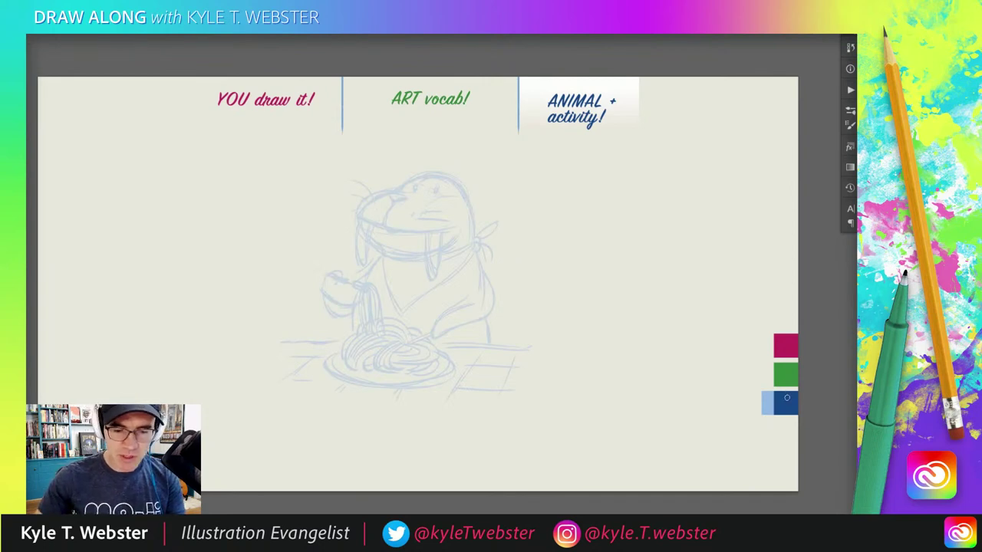
scroll(388, 217, "up", 2)
scroll(372, 238, "up", 1)
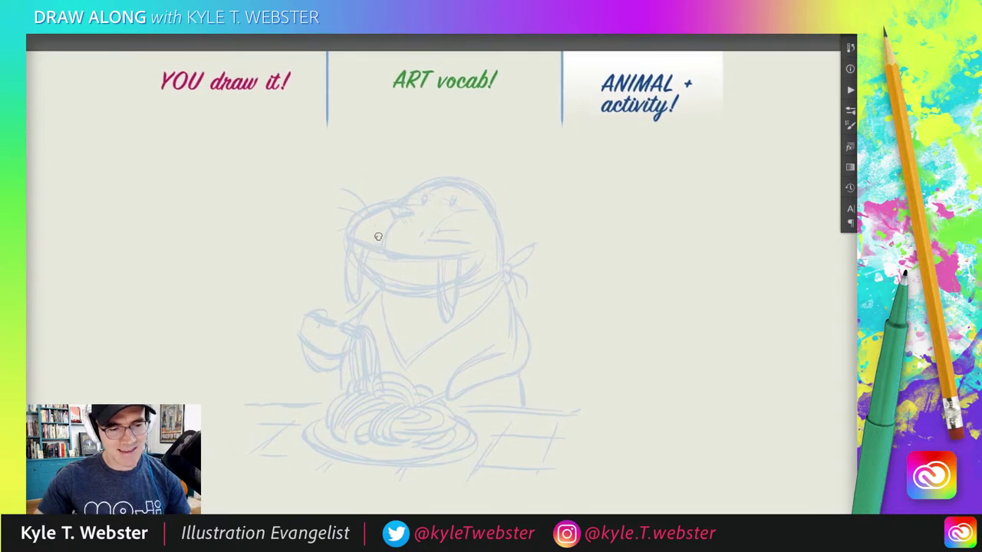
scroll(423, 196, "up", 1)
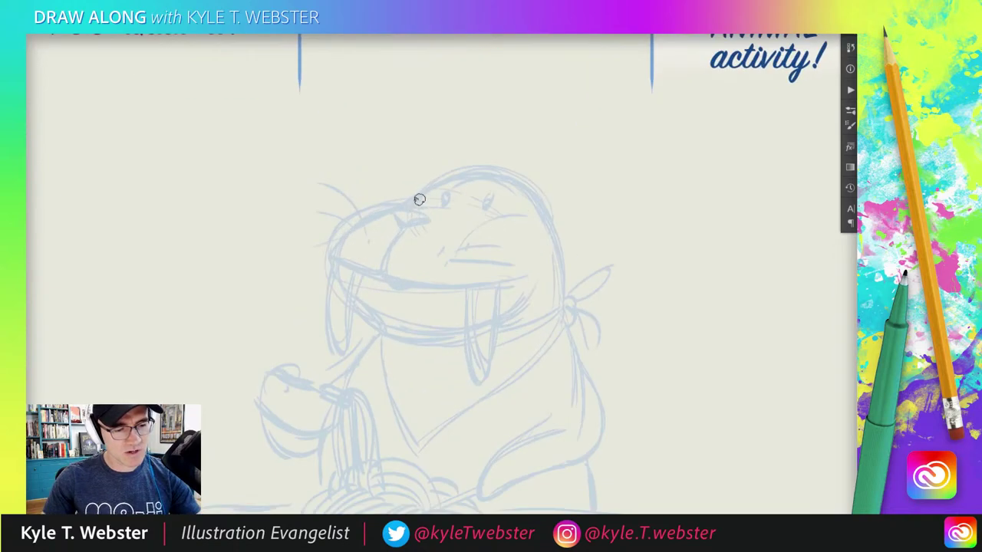
mouse_move(427, 222)
left_mouse_down()
mouse_move(397, 226)
mouse_move(389, 209)
mouse_move(391, 217)
mouse_move(389, 208)
mouse_move(412, 203)
mouse_move(405, 209)
mouse_move(437, 223)
left_mouse_up()
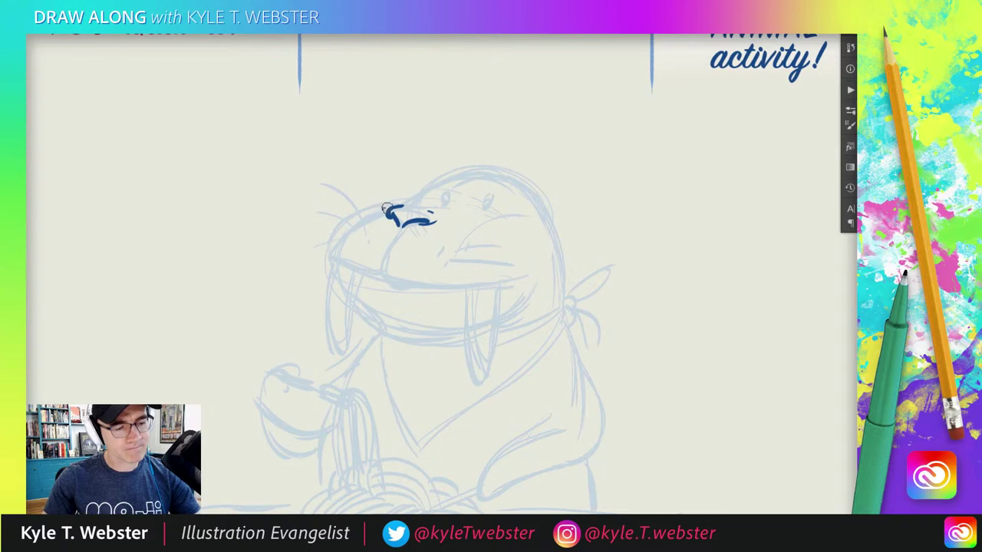
- Ink the snout's outer arc, right side and bottom edge, redoing the inner curve
mouse_move(390, 213)
left_mouse_down()
mouse_move(366, 208)
mouse_move(324, 263)
mouse_move(338, 266)
mouse_move(337, 278)
mouse_move(433, 295)
mouse_move(507, 292)
left_mouse_up()
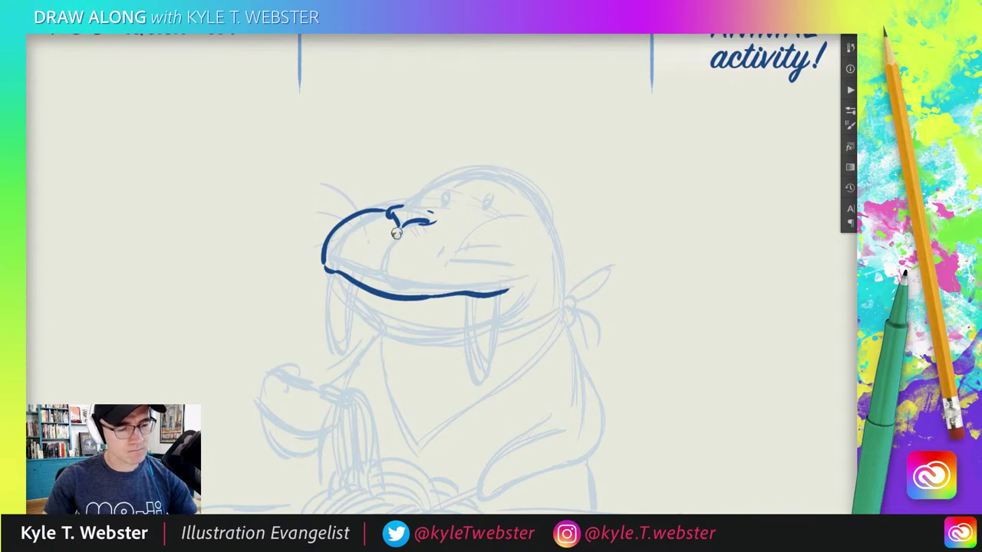
left_click_drag(397, 229, 389, 290)
key("ctrl+z")
left_click_drag(398, 229, 383, 290)
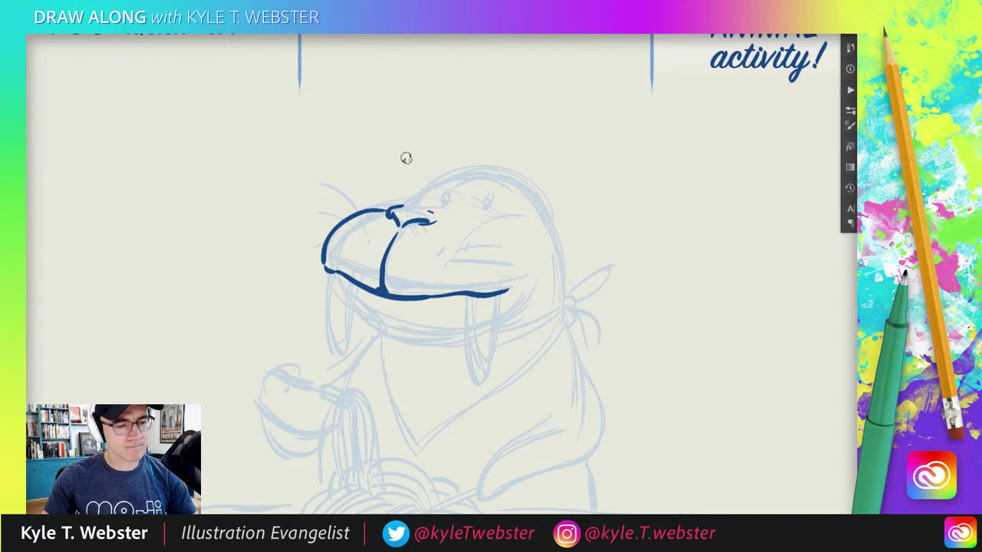
key("ctrl+z")
key("ctrl+z")
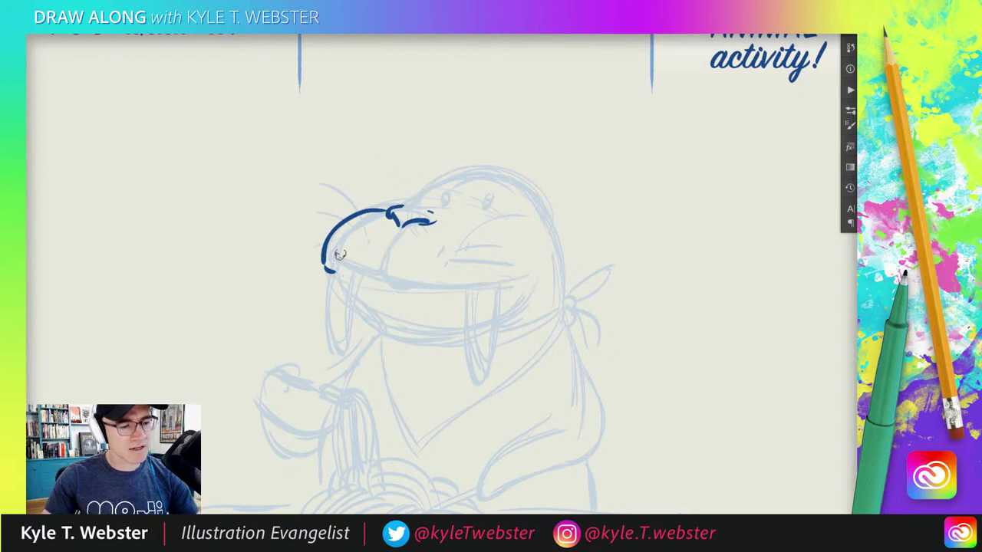
mouse_move(399, 227)
left_mouse_down()
mouse_move(377, 275)
mouse_move(351, 277)
mouse_move(425, 299)
mouse_move(511, 284)
left_mouse_up()
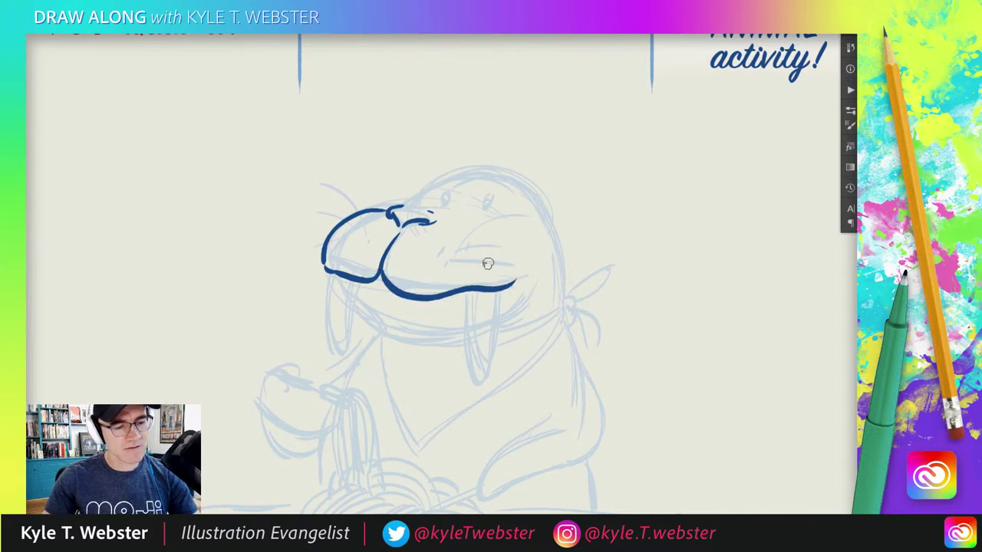
left_click_drag(410, 184, 408, 176)
- Stamp whisker dots on both sides of the muzzle and draw whiskers fanning left
left_click(371, 220)
left_click(362, 224)
left_click(362, 239)
left_click(348, 233)
left_click(352, 245)
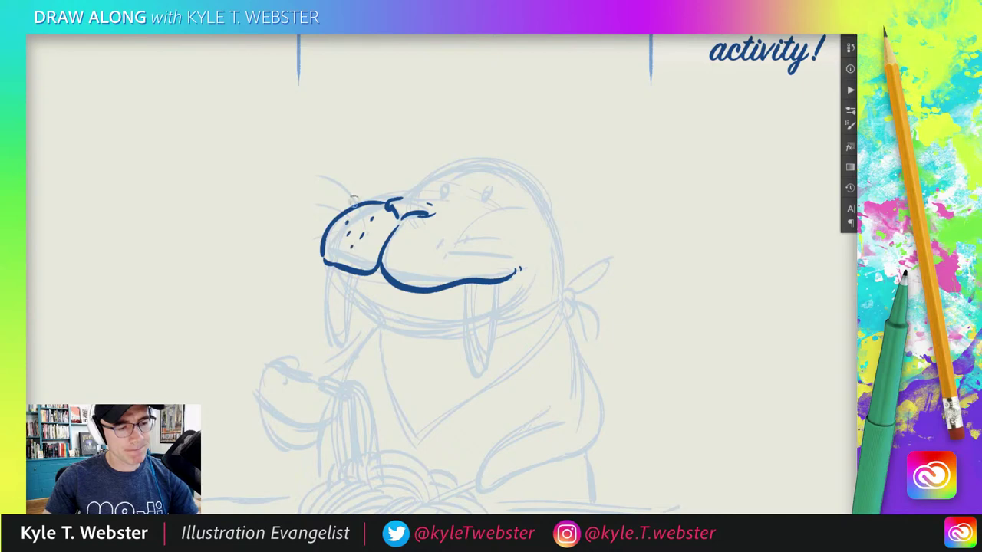
left_click(447, 242)
left_click(434, 239)
left_click(427, 240)
left_click(438, 258)
left_click(424, 253)
left_click(415, 243)
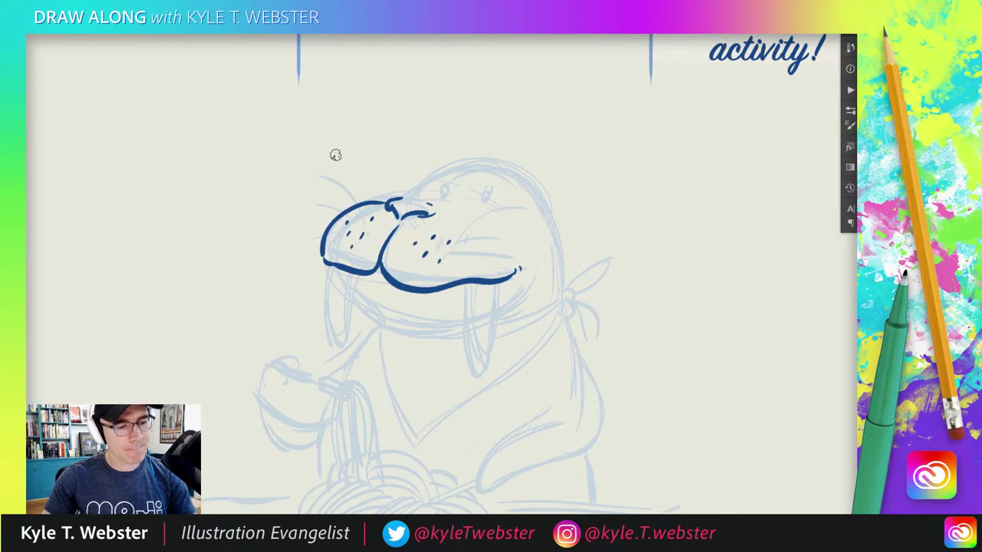
mouse_move(368, 220)
left_mouse_down()
mouse_move(322, 159)
mouse_move(297, 215)
mouse_move(318, 215)
mouse_move(296, 259)
left_mouse_up()
left_click_drag(344, 235, 301, 234)
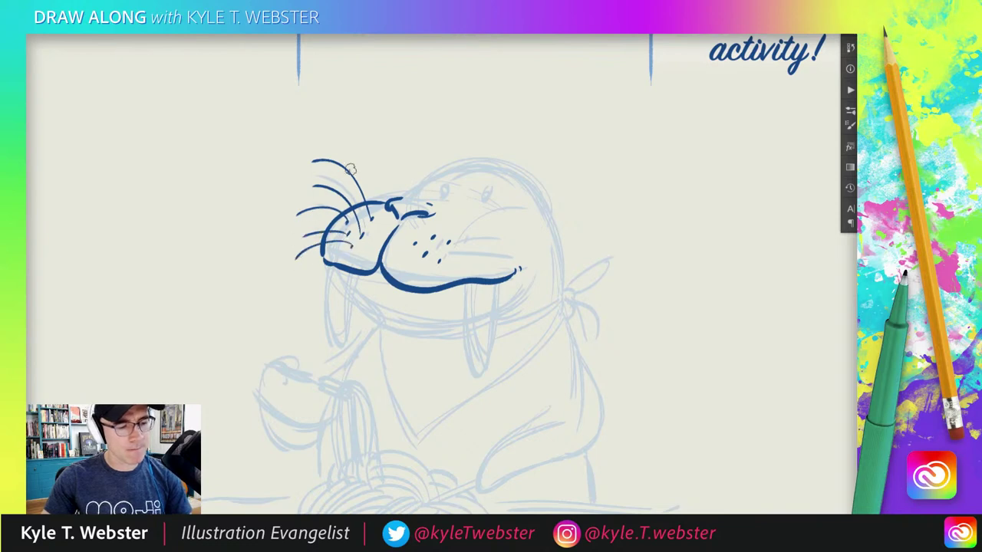
- Ink the cheek arcs, upper lip, top of the head and bandana edge below the jaw
left_click_drag(434, 234, 493, 221)
left_click_drag(451, 239, 509, 250)
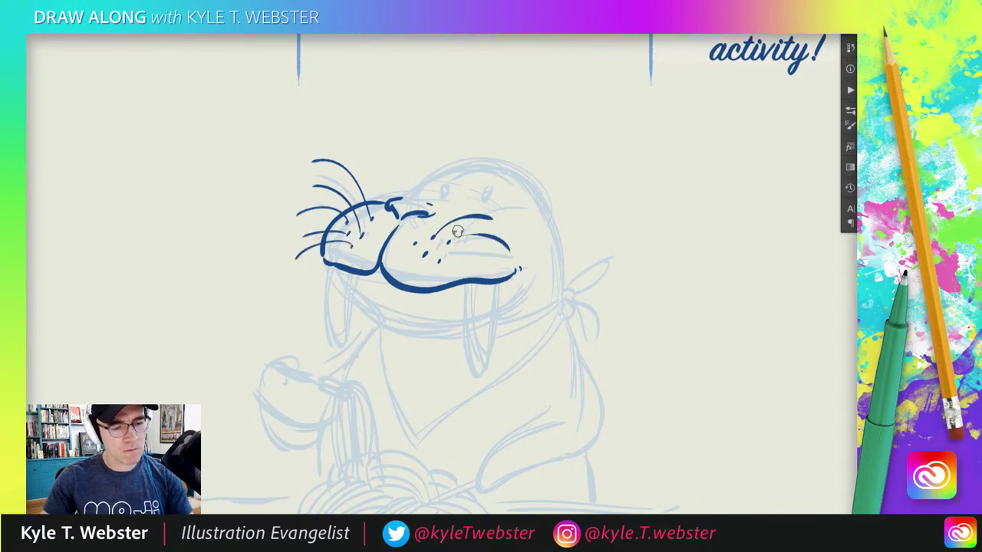
left_click_drag(439, 261, 444, 267)
mouse_move(423, 256)
left_mouse_down()
mouse_move(467, 252)
mouse_move(385, 176)
left_mouse_up()
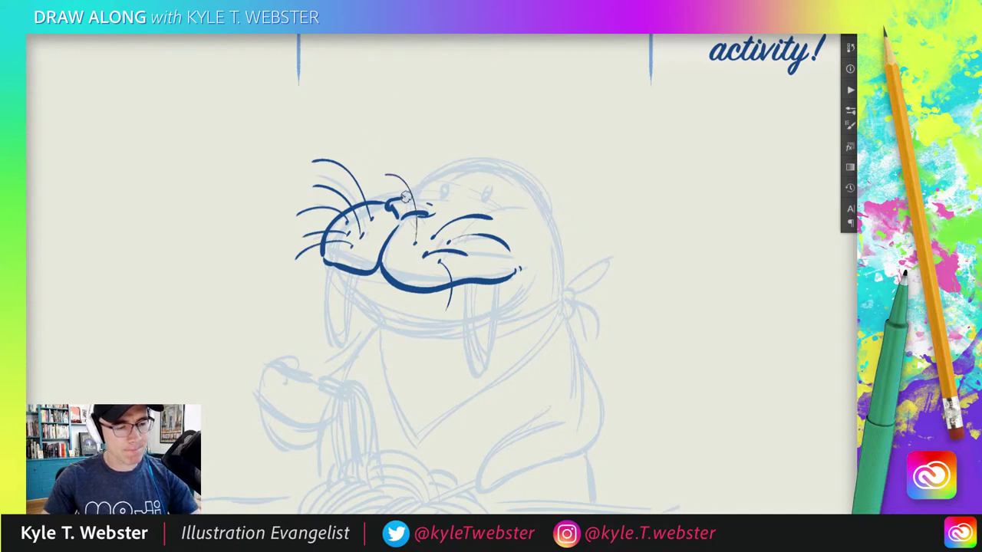
mouse_move(404, 197)
left_mouse_down()
mouse_move(506, 170)
mouse_move(557, 236)
mouse_move(564, 301)
mouse_move(500, 323)
left_mouse_up()
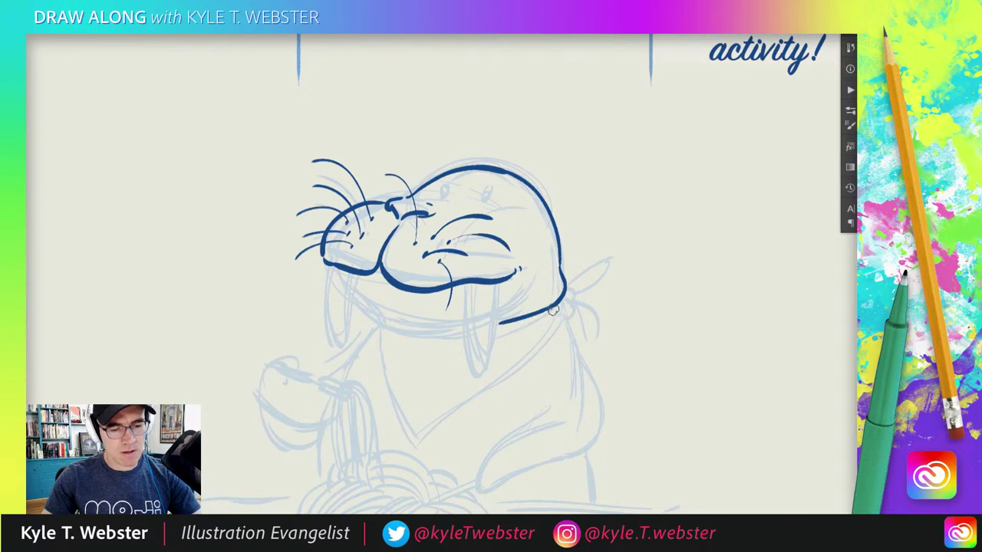
left_click_drag(560, 300, 519, 341)
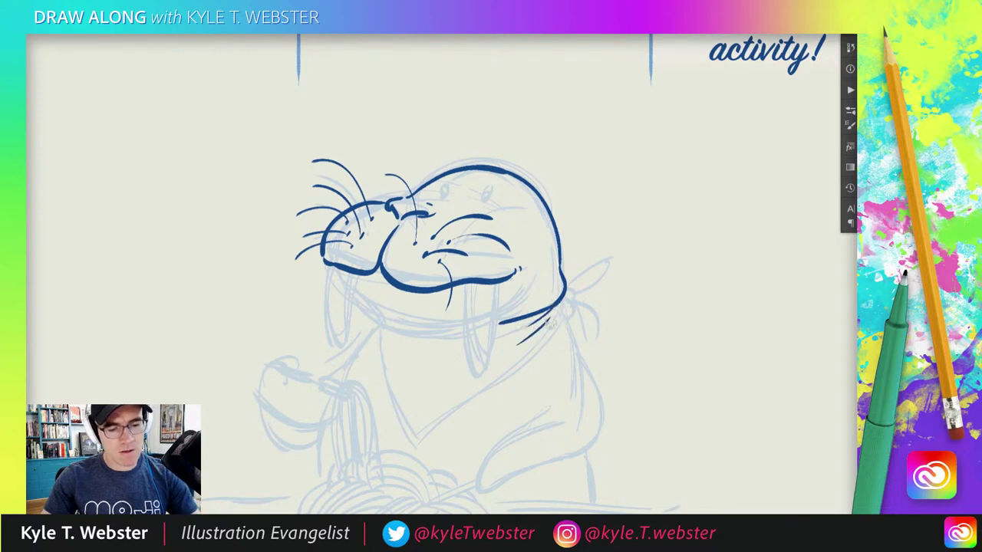
mouse_move(558, 308)
left_mouse_down()
mouse_move(496, 385)
mouse_move(415, 446)
mouse_move(376, 328)
left_mouse_up()
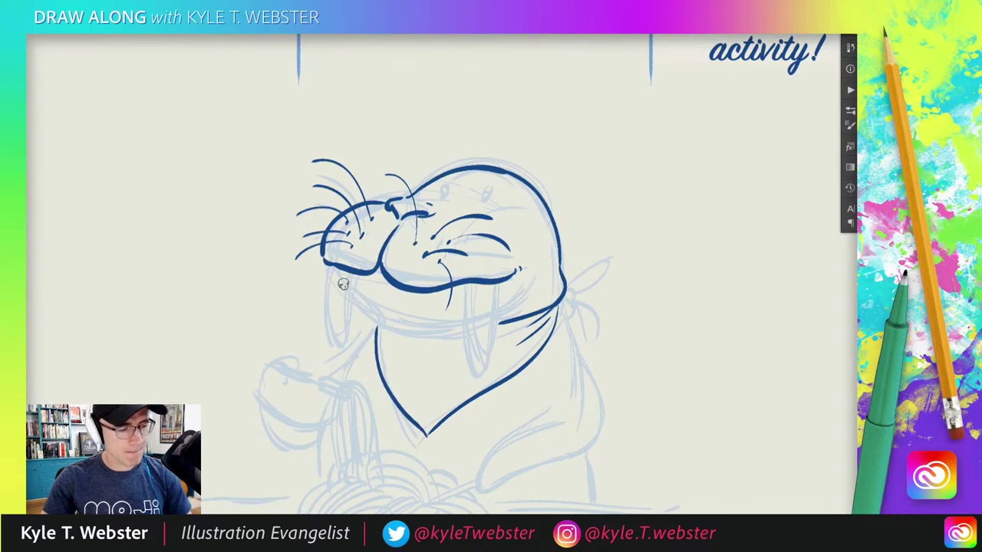
- Ink both tusks, the chin line, the eyes and a tuft of hair
mouse_move(328, 265)
left_mouse_down()
mouse_move(322, 292)
mouse_move(344, 347)
mouse_move(355, 262)
left_mouse_up()
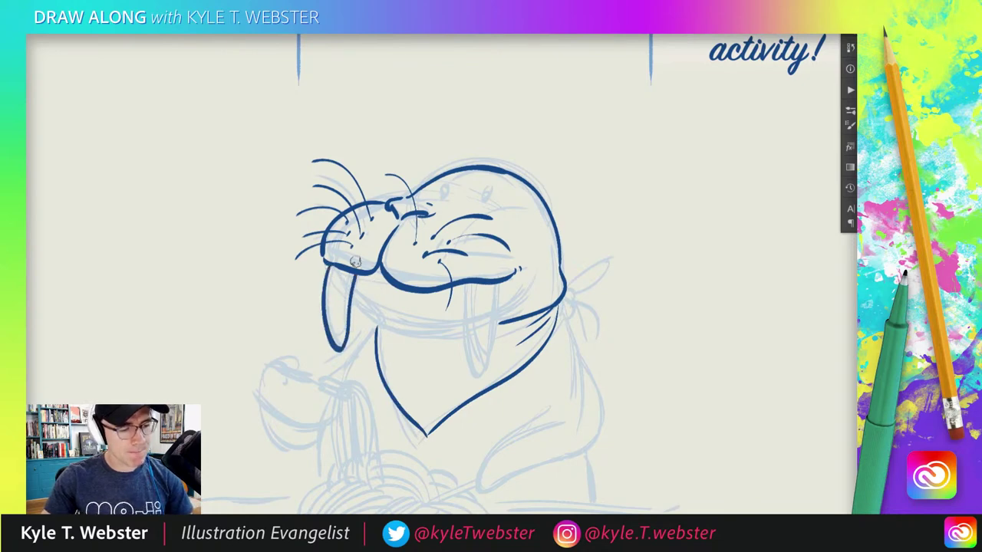
mouse_move(443, 290)
left_mouse_down()
mouse_move(450, 372)
mouse_move(465, 359)
mouse_move(477, 273)
left_mouse_up()
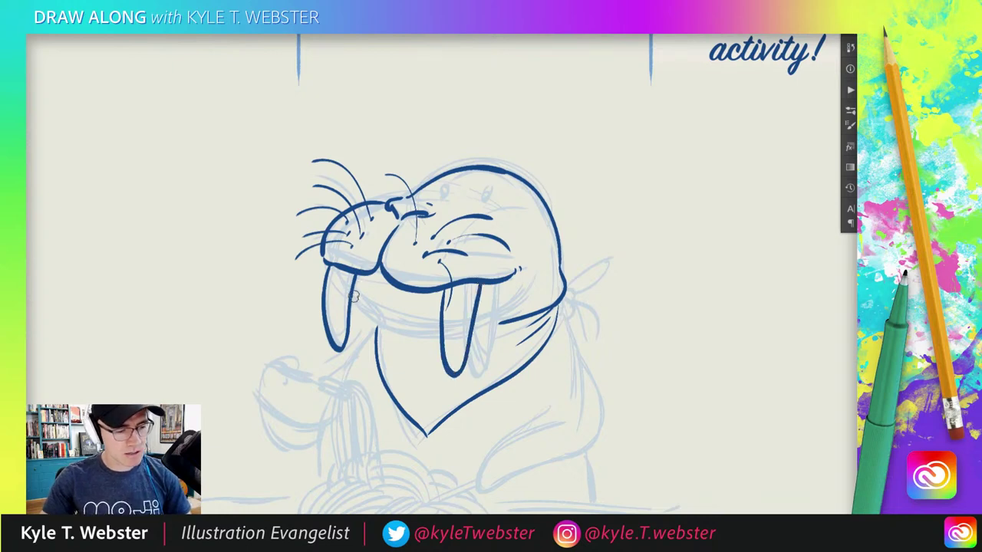
mouse_move(382, 328)
left_mouse_down()
mouse_move(445, 342)
mouse_move(530, 307)
left_mouse_up()
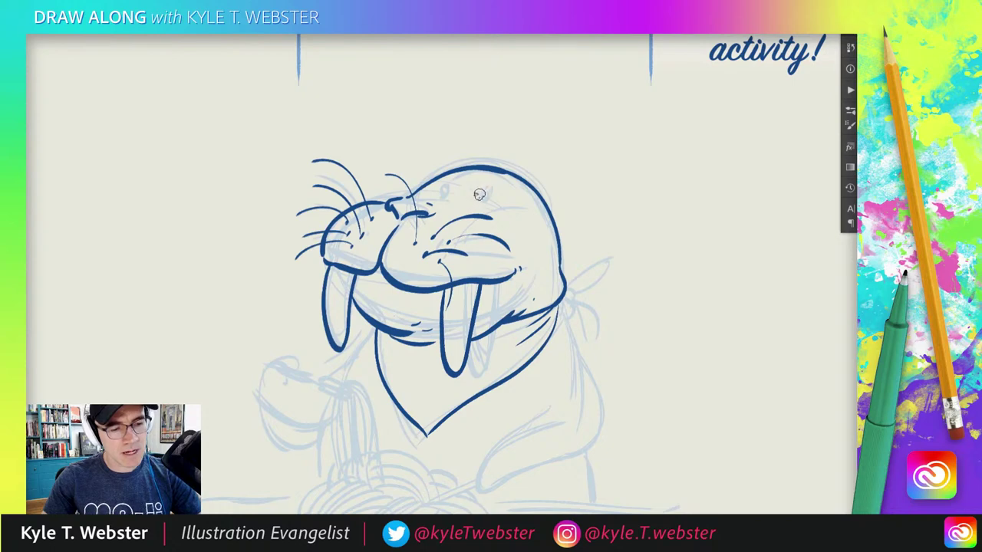
mouse_move(479, 200)
left_mouse_down()
mouse_move(469, 204)
mouse_move(488, 189)
mouse_move(475, 198)
mouse_move(443, 192)
mouse_move(455, 184)
mouse_move(449, 196)
left_mouse_up()
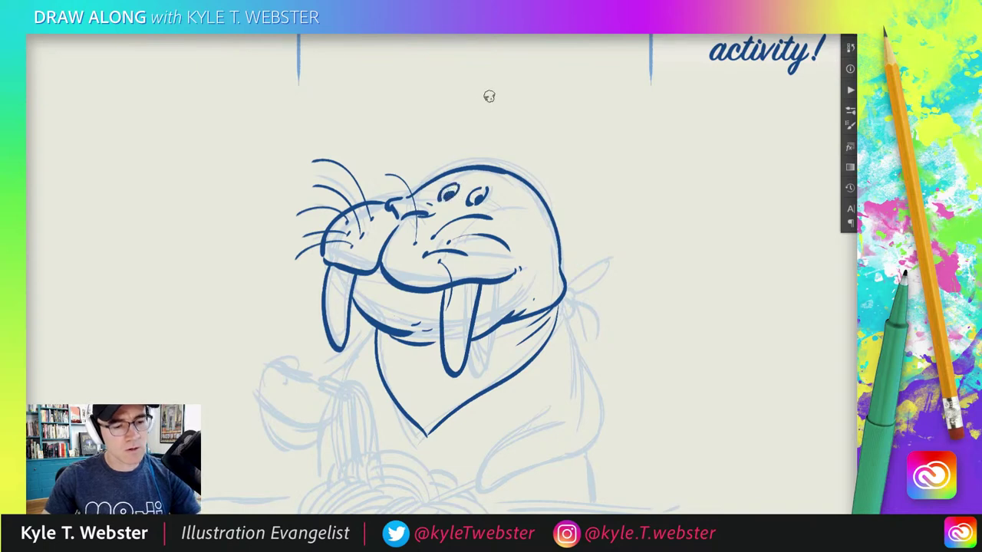
mouse_move(486, 170)
left_mouse_down()
mouse_move(481, 141)
mouse_move(470, 164)
mouse_move(514, 168)
left_mouse_up()
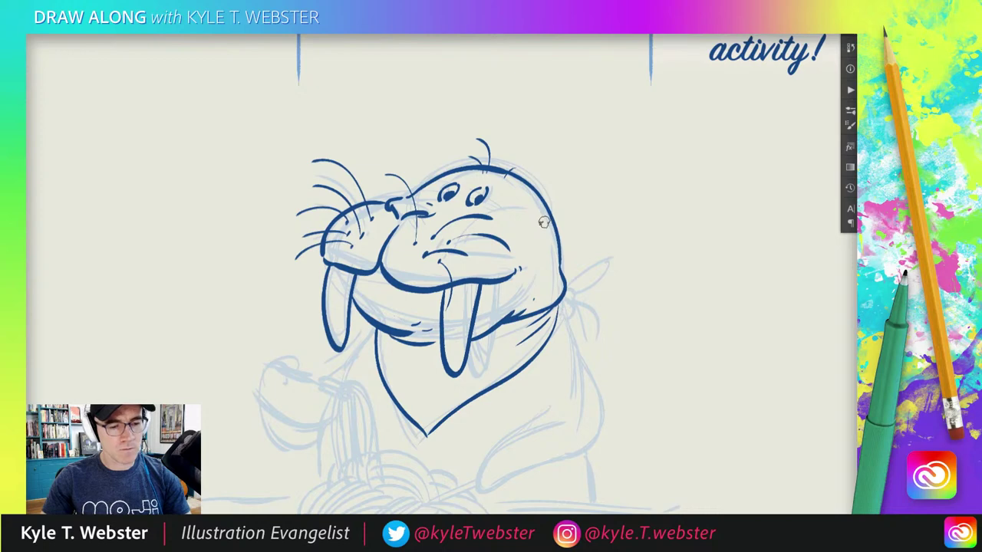
- Ink the chin stroke, the walrus's right side, the paw underside, the fork head and the spaghetti twirl in navy
scroll(340, 288, "down", 3)
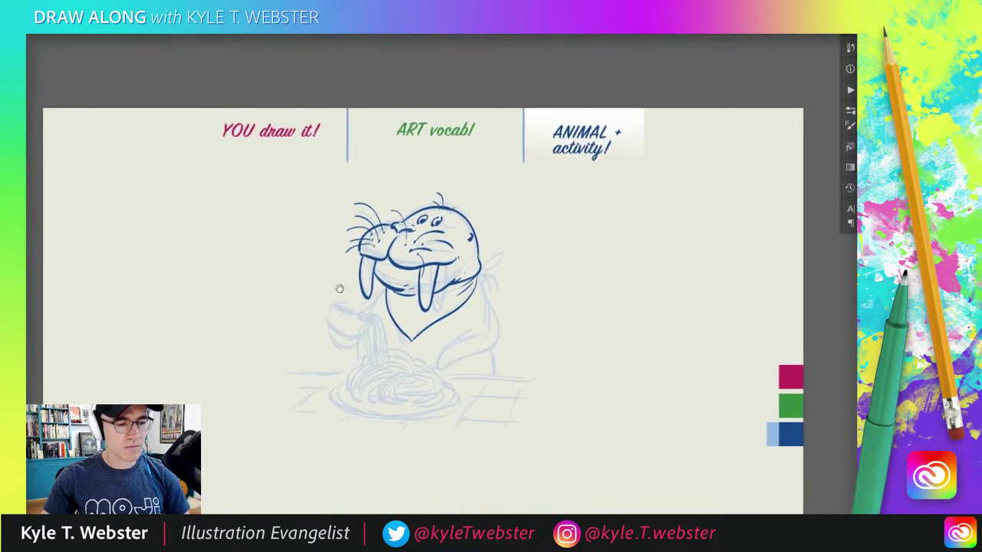
scroll(340, 289, "up", 5)
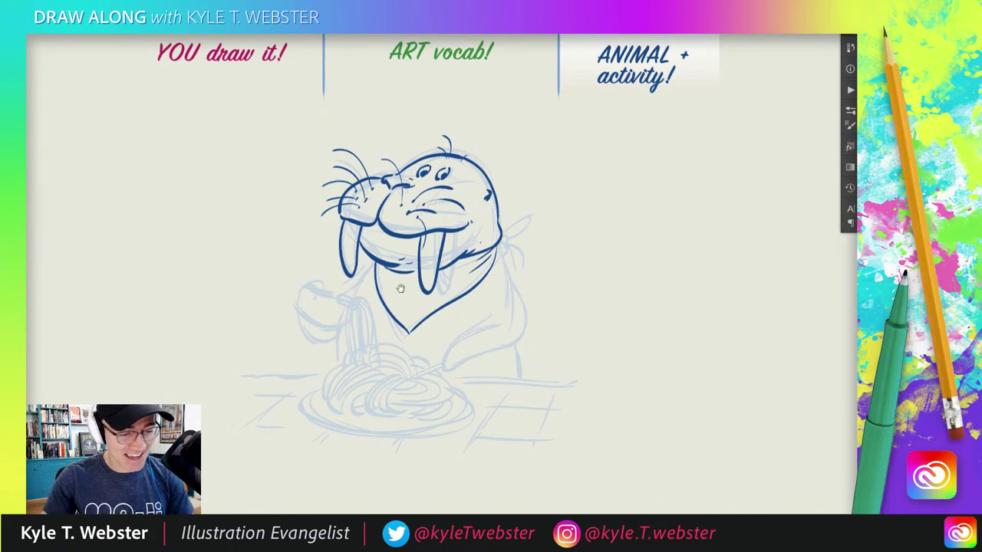
left_click_drag(391, 280, 413, 306)
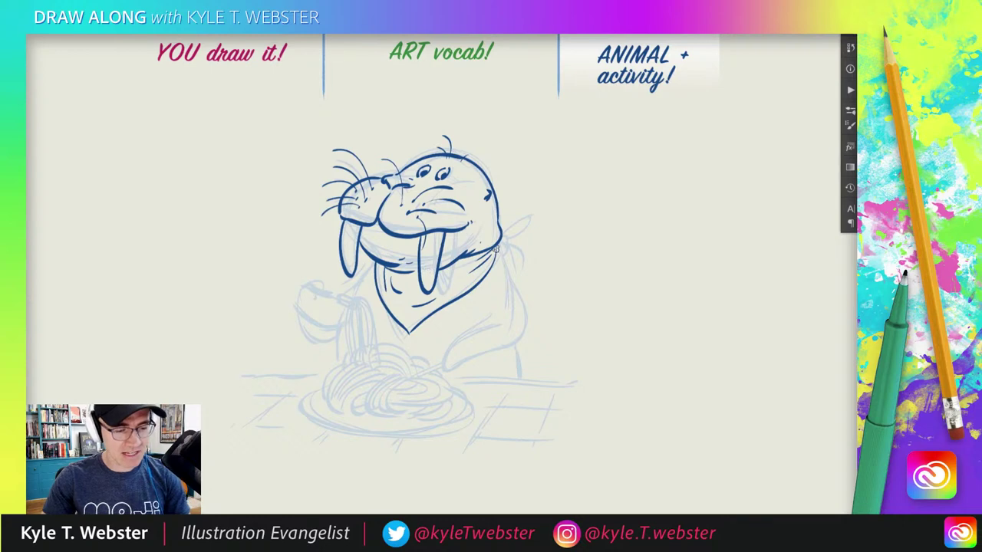
mouse_move(496, 250)
left_mouse_down()
mouse_move(520, 340)
mouse_move(477, 342)
mouse_move(492, 354)
mouse_move(445, 368)
mouse_move(496, 306)
mouse_move(478, 314)
mouse_move(495, 285)
left_mouse_up()
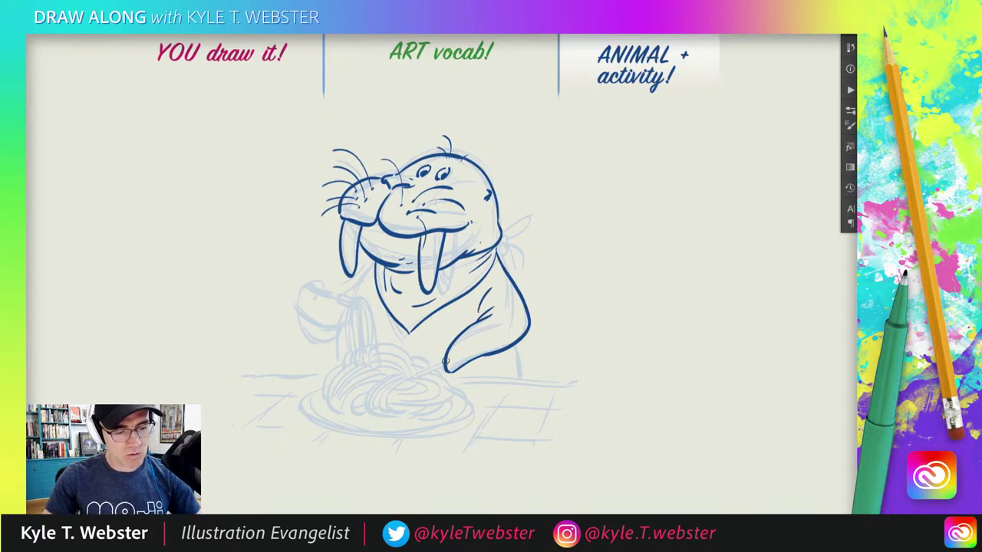
mouse_move(445, 362)
left_mouse_down()
mouse_move(390, 398)
mouse_move(383, 393)
mouse_move(398, 376)
mouse_move(371, 407)
left_mouse_up()
mouse_move(419, 386)
left_mouse_down()
mouse_move(393, 404)
mouse_move(435, 385)
mouse_move(433, 400)
mouse_move(444, 377)
mouse_move(433, 373)
mouse_move(448, 414)
left_mouse_up()
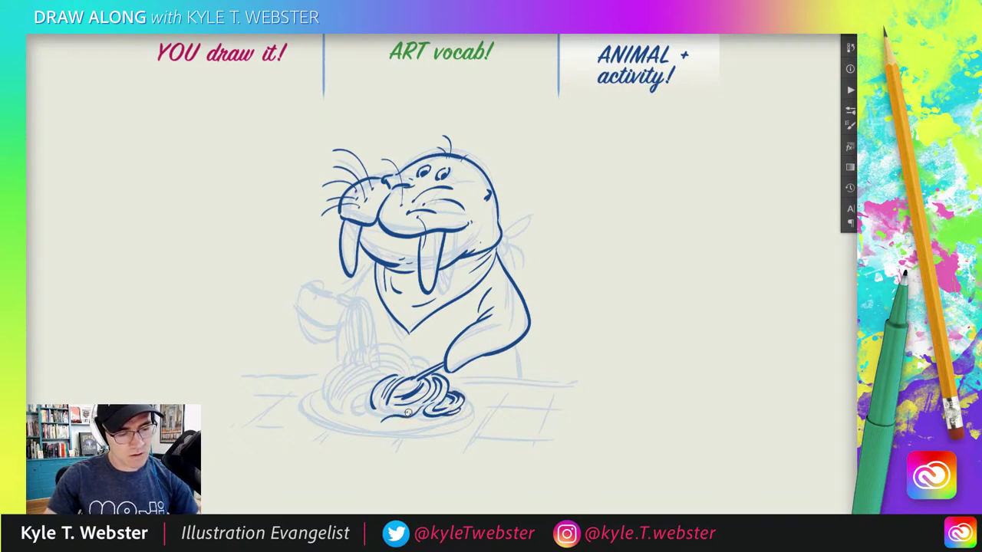
mouse_move(408, 412)
left_mouse_down()
mouse_move(379, 420)
mouse_move(393, 405)
left_mouse_up()
- Ink the curve above the fork, the raised fork handle and the spaghetti strands hanging from it
left_click_drag(368, 363, 383, 347)
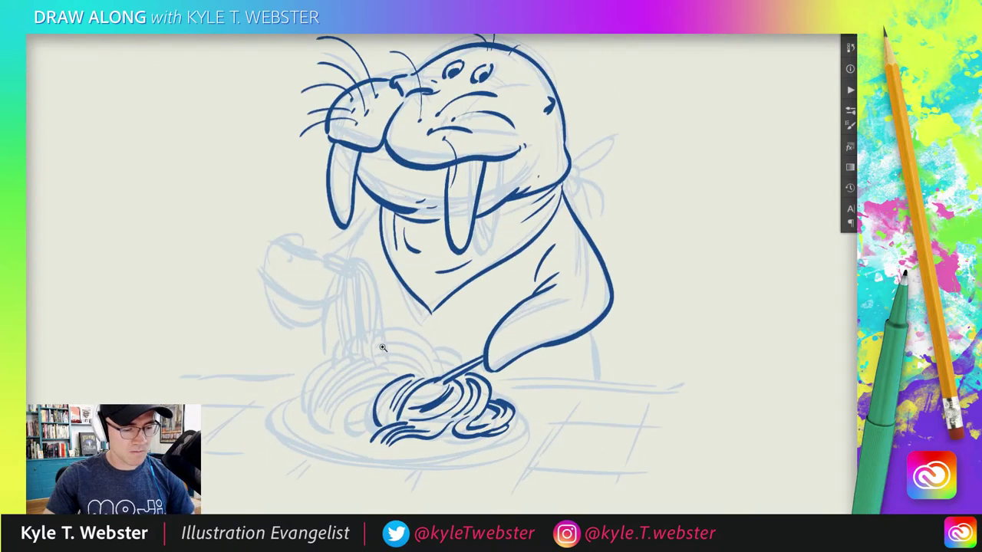
mouse_move(457, 368)
left_mouse_down()
mouse_move(411, 335)
mouse_move(416, 350)
mouse_move(450, 369)
mouse_move(422, 368)
left_mouse_up()
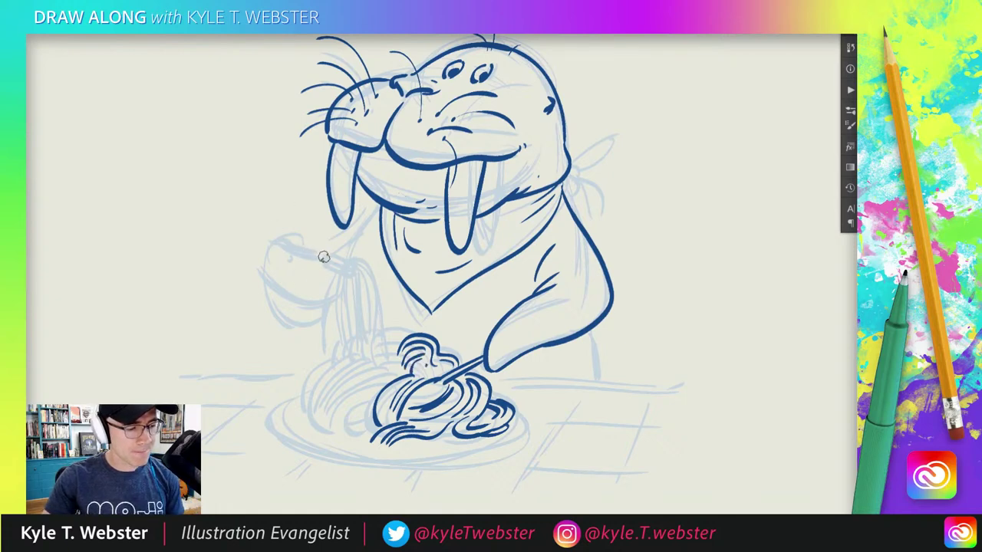
mouse_move(325, 256)
left_mouse_down()
mouse_move(286, 246)
mouse_move(345, 272)
mouse_move(342, 254)
left_mouse_up()
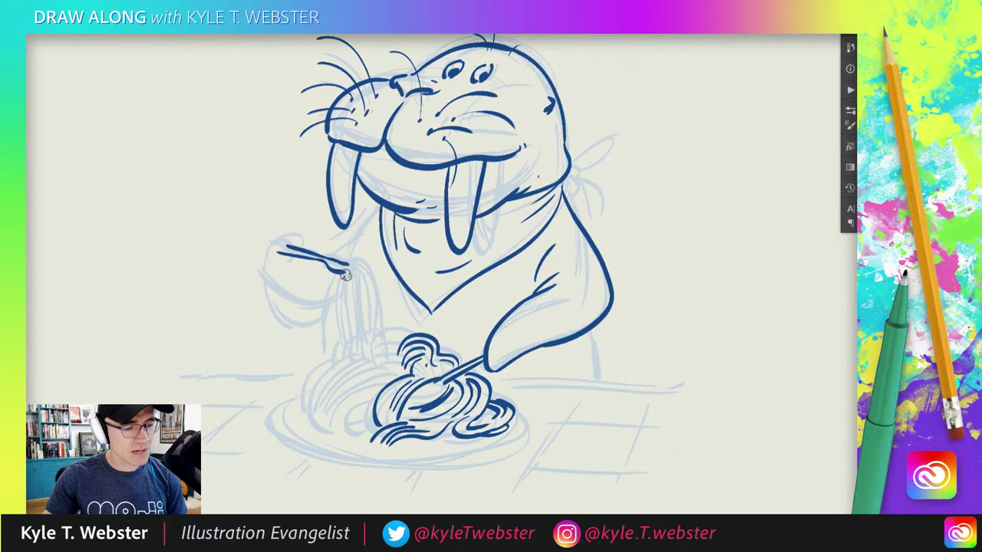
left_click_drag(343, 265, 353, 367)
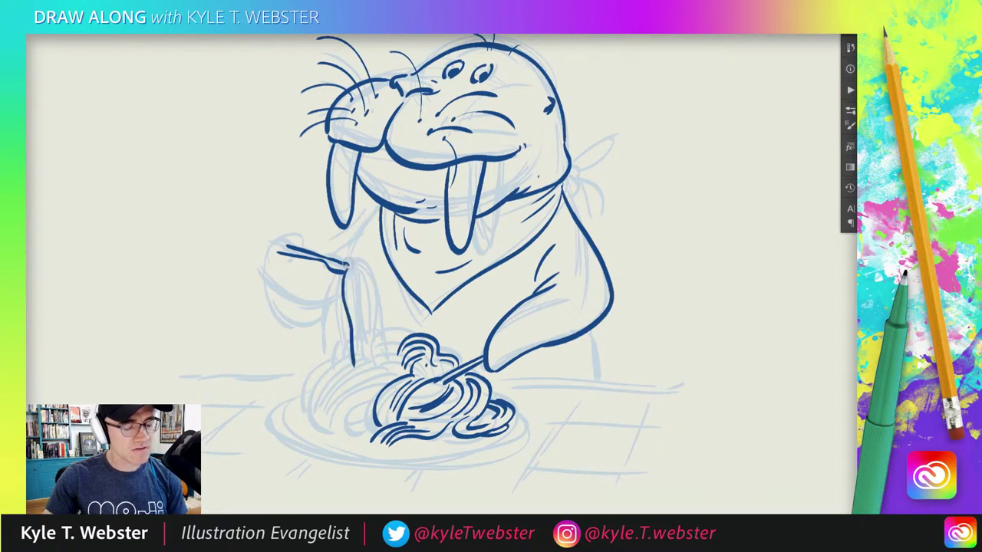
left_click_drag(345, 262, 375, 303)
left_click_drag(364, 263, 383, 357)
mouse_move(355, 267)
left_mouse_down()
mouse_move(366, 367)
mouse_move(360, 347)
left_mouse_up()
left_click_drag(351, 269, 358, 329)
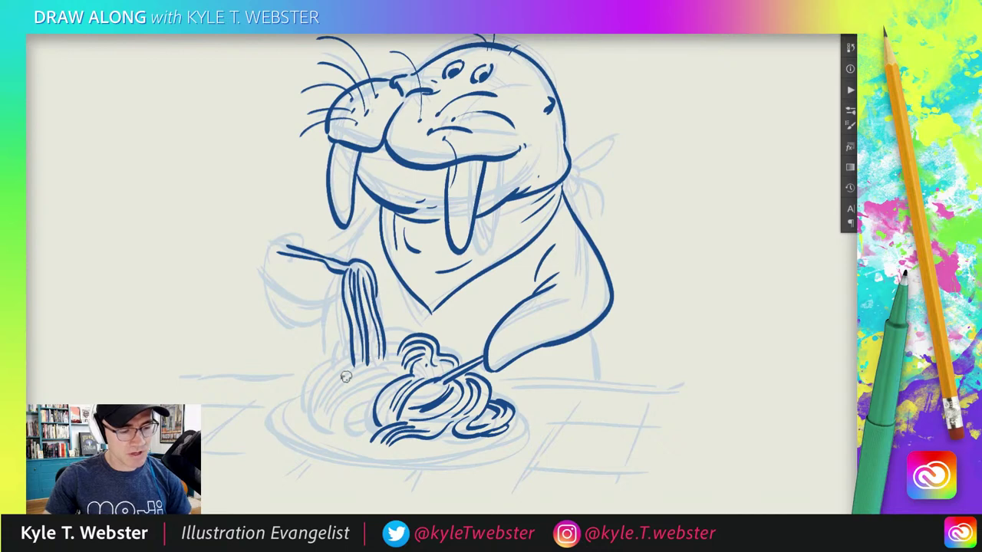
- Ink curling strands across the spaghetti pile, including its lower-left edge and the right-hand curls
mouse_move(363, 360)
left_mouse_down()
mouse_move(346, 378)
mouse_move(362, 374)
left_mouse_up()
left_click_drag(403, 339, 385, 360)
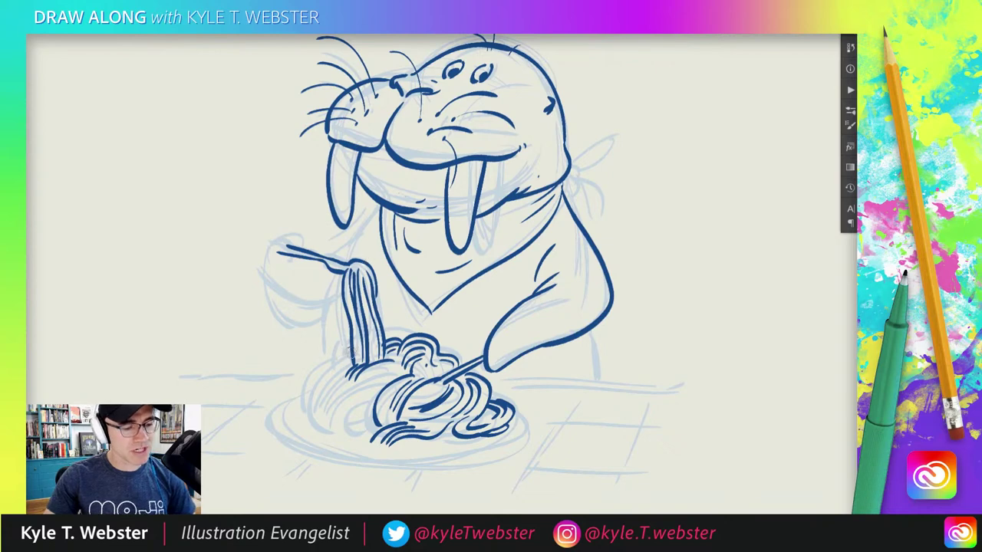
mouse_move(331, 359)
left_mouse_down()
mouse_move(321, 384)
mouse_move(338, 370)
mouse_move(354, 382)
mouse_move(354, 408)
left_mouse_up()
left_click_drag(362, 370, 357, 404)
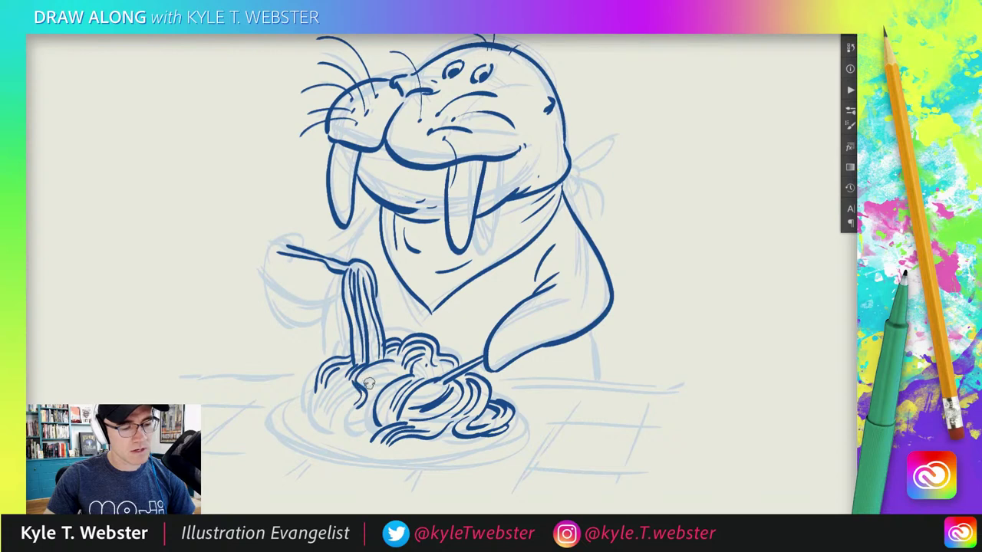
mouse_move(393, 362)
left_mouse_down()
mouse_move(368, 392)
mouse_move(369, 382)
mouse_move(377, 388)
left_mouse_up()
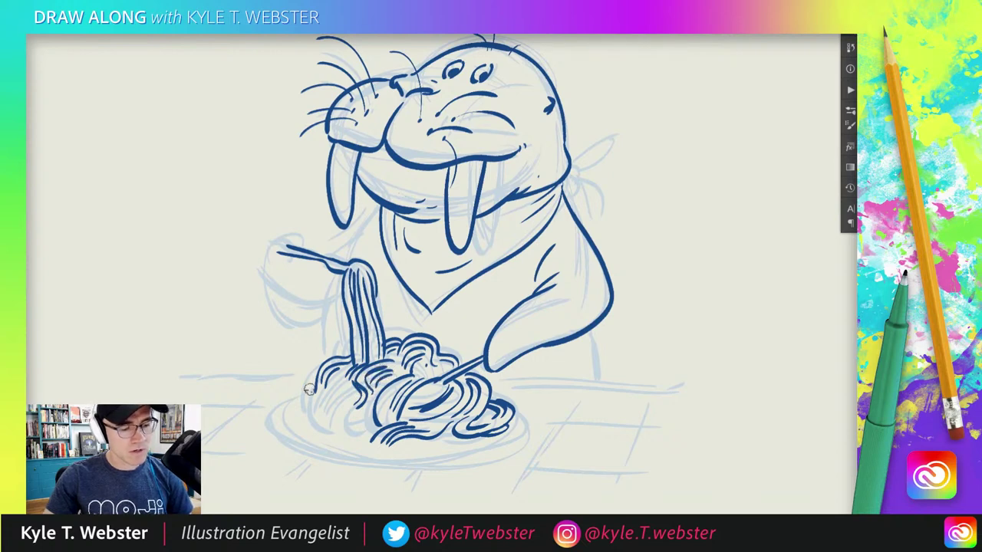
mouse_move(319, 374)
left_mouse_down()
mouse_move(342, 425)
mouse_move(321, 389)
mouse_move(311, 391)
mouse_move(358, 406)
mouse_move(322, 399)
mouse_move(313, 418)
mouse_move(341, 426)
mouse_move(300, 437)
left_mouse_up()
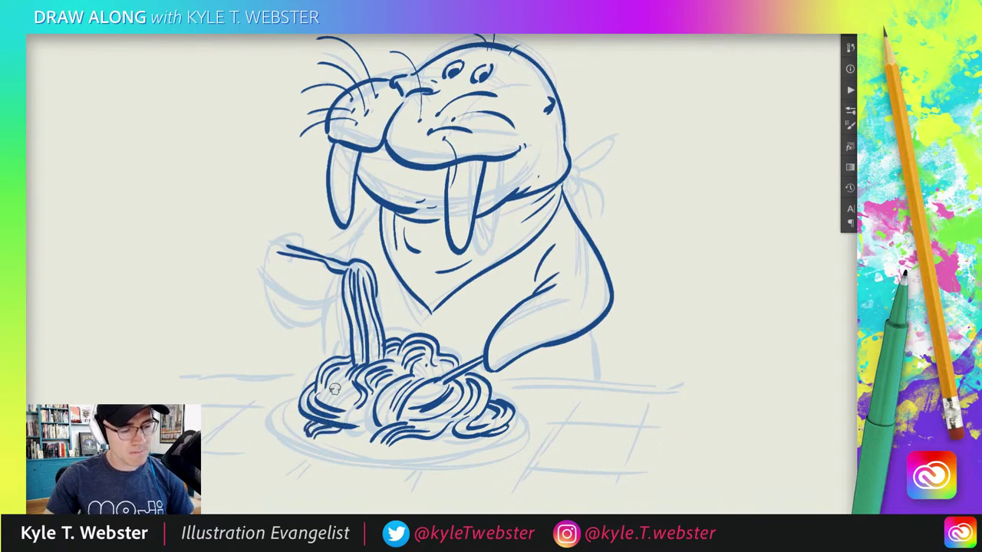
mouse_move(342, 373)
left_mouse_down()
mouse_move(340, 408)
mouse_move(344, 320)
mouse_move(378, 348)
mouse_move(358, 420)
mouse_move(371, 431)
left_mouse_up()
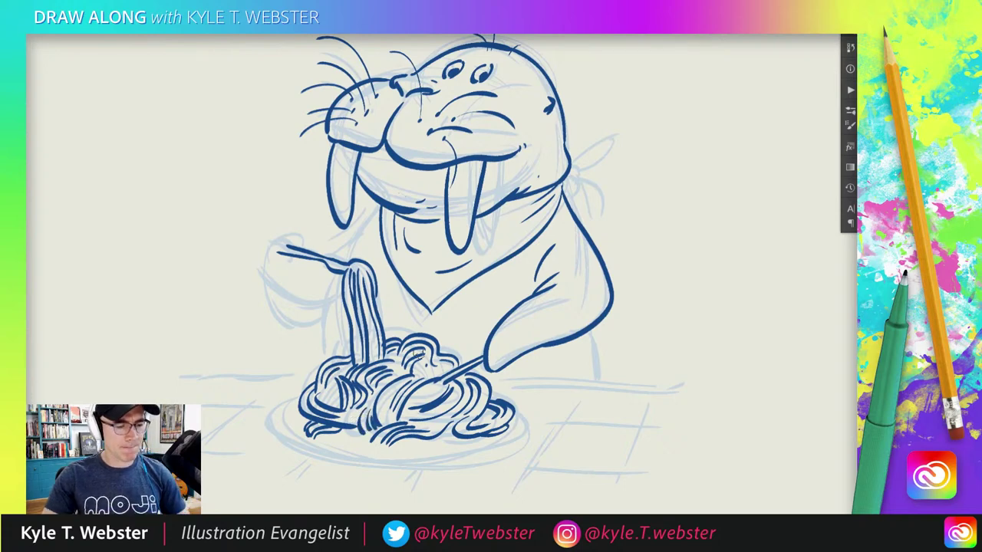
mouse_move(411, 399)
left_mouse_down()
mouse_move(435, 390)
mouse_move(416, 406)
mouse_move(446, 402)
mouse_move(426, 408)
left_mouse_up()
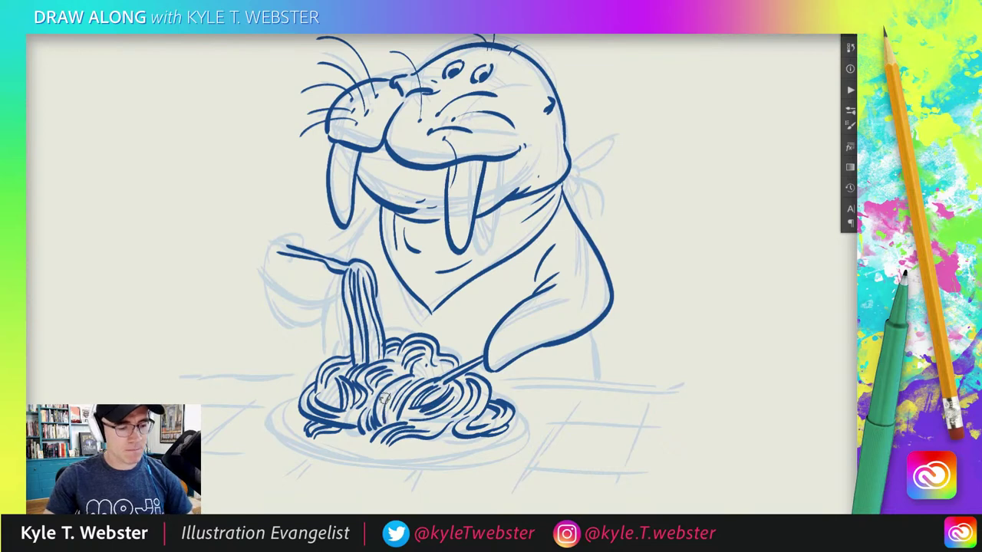
- Ink the plate rim around the spaghetti and add a strand at the bottom of the pile
scroll(368, 368, "down", 3)
scroll(332, 382, "up", 3)
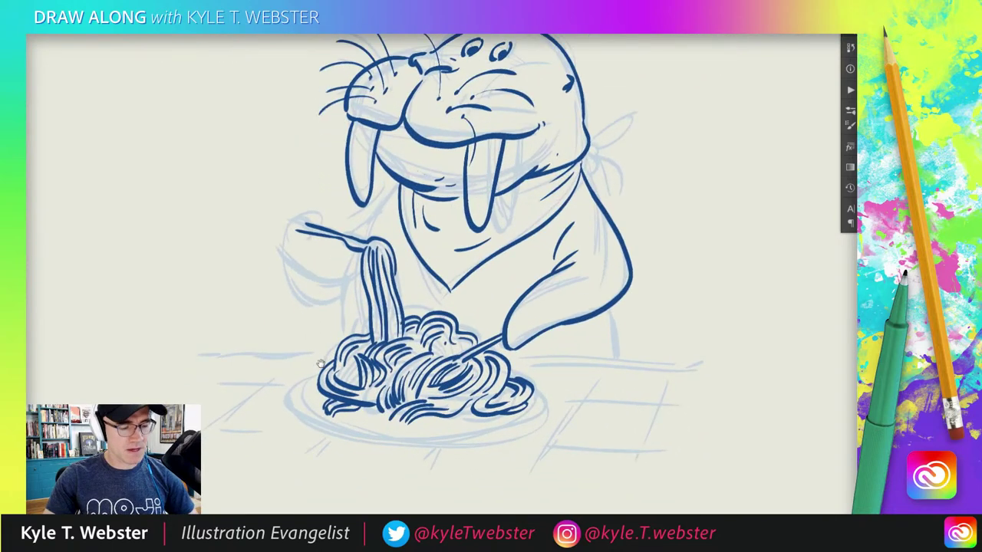
scroll(336, 356, "right", 1)
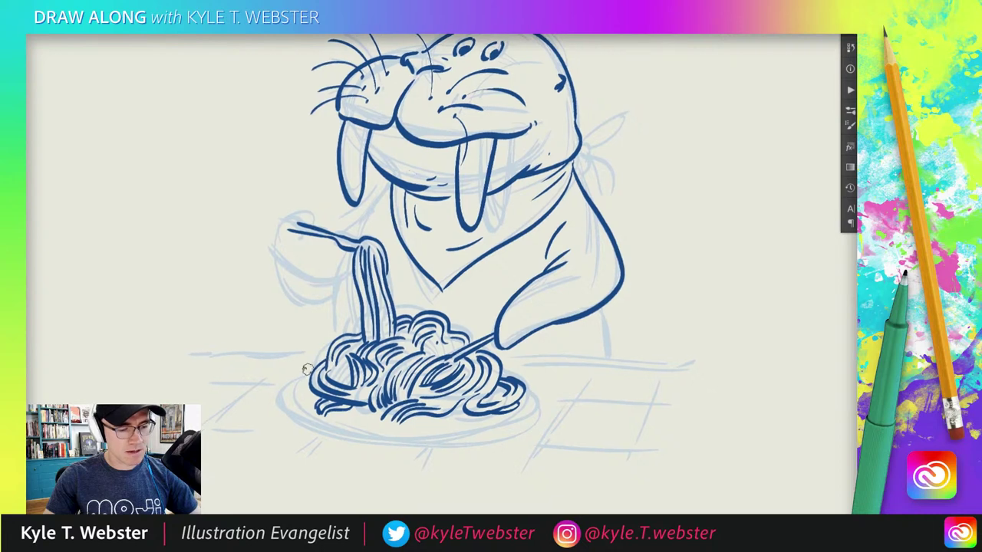
mouse_move(309, 372)
left_mouse_down()
mouse_move(275, 395)
mouse_move(284, 412)
mouse_move(381, 444)
mouse_move(438, 444)
mouse_move(508, 426)
mouse_move(538, 385)
left_mouse_up()
scroll(349, 356, "down", 3)
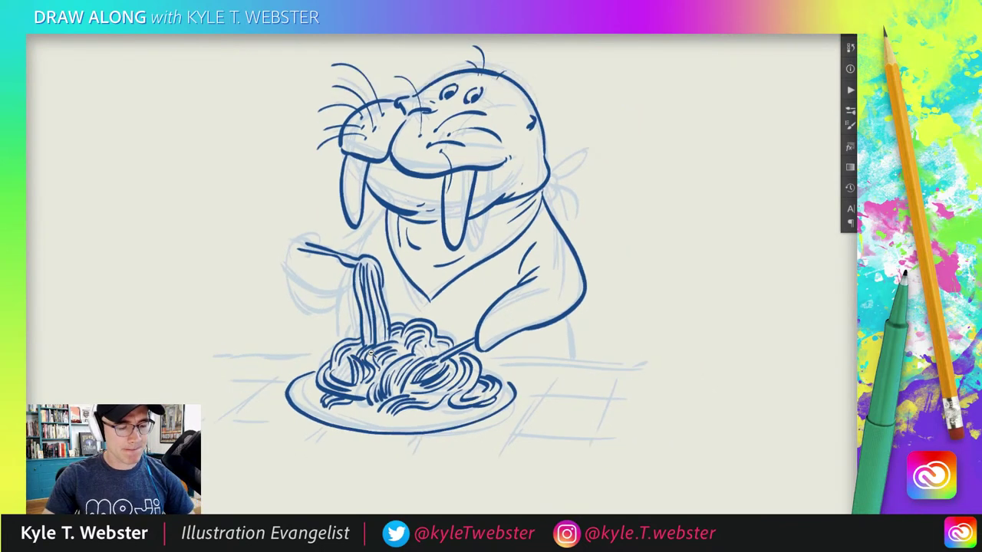
left_click_drag(393, 408, 379, 397)
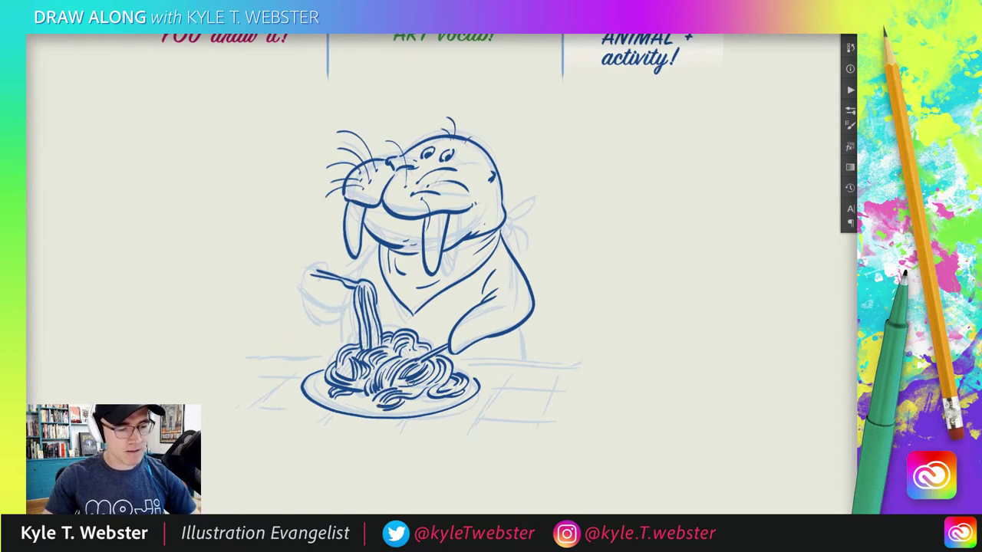
- Ink the left edge of the hanging strands and start the flipper curve up to the fork
mouse_move(516, 334)
left_mouse_down()
mouse_move(526, 338)
mouse_move(499, 328)
mouse_move(506, 354)
left_mouse_up()
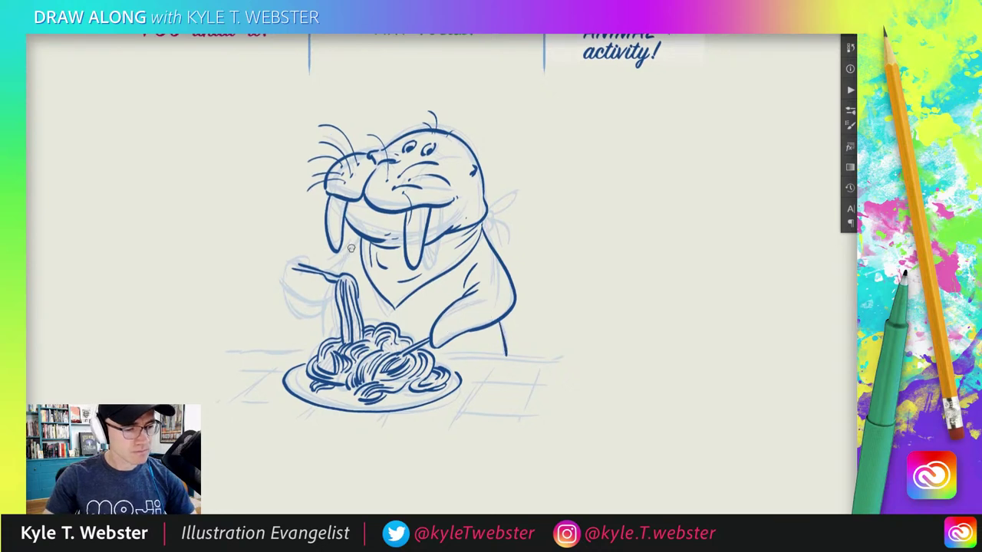
left_click_drag(331, 289, 326, 334)
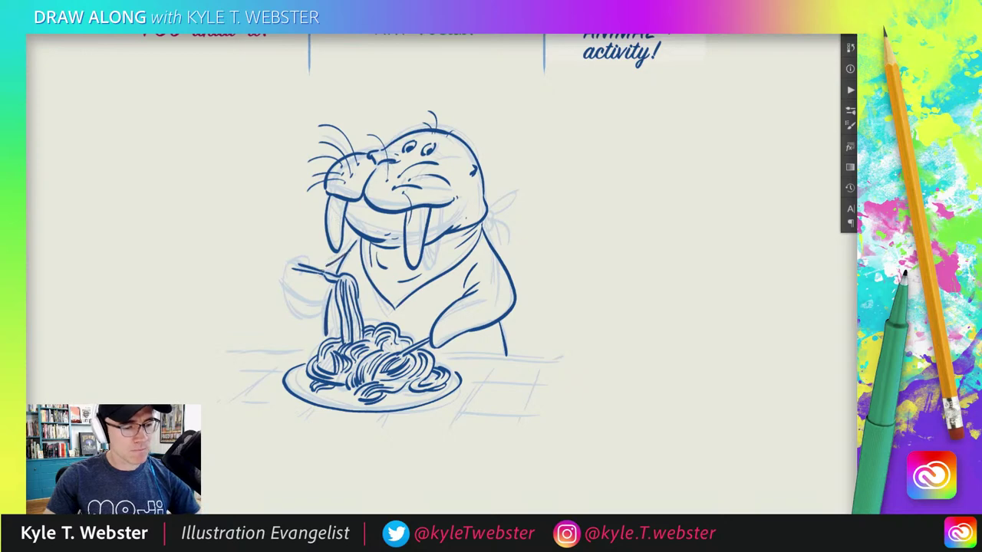
mouse_move(326, 303)
left_mouse_down()
mouse_move(294, 313)
mouse_move(295, 258)
left_mouse_up()
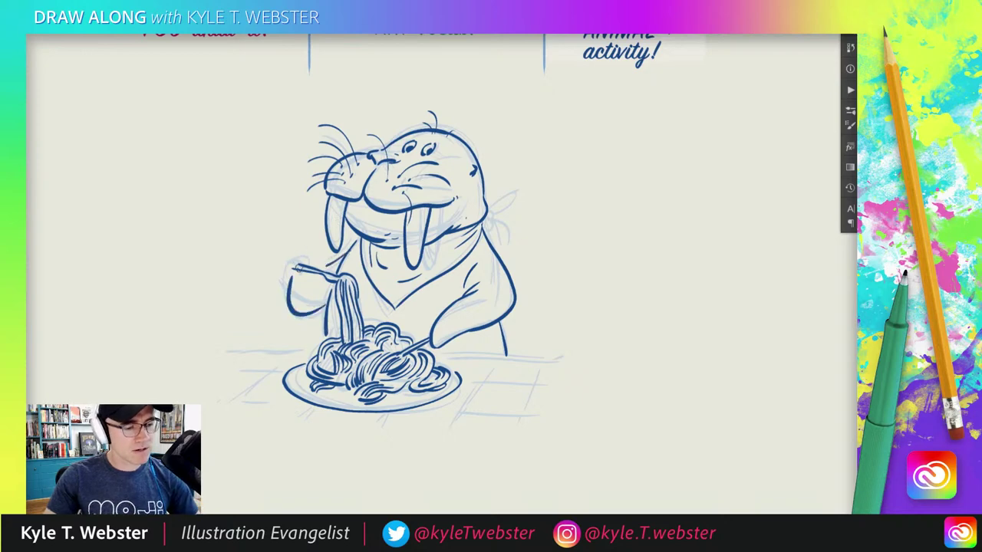
- Redo the flipper as a fuller curve wrapped around the fork handle, with an inner line
scroll(290, 261, "up", 3)
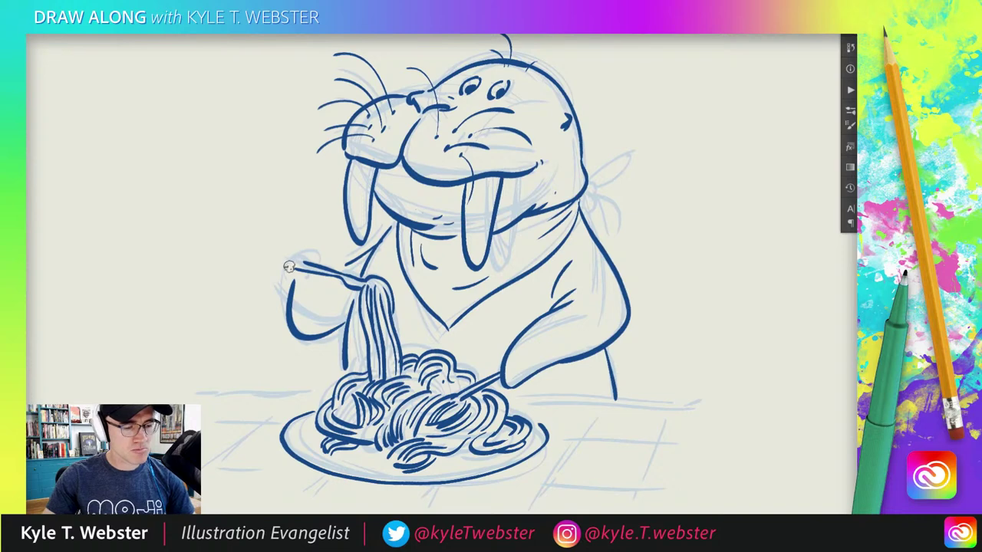
key("ctrl+z")
mouse_move(290, 281)
left_mouse_down()
mouse_move(301, 255)
mouse_move(312, 262)
mouse_move(299, 245)
mouse_move(281, 250)
mouse_move(301, 331)
mouse_move(345, 326)
left_mouse_up()
key("ctrl+z")
key("ctrl+z")
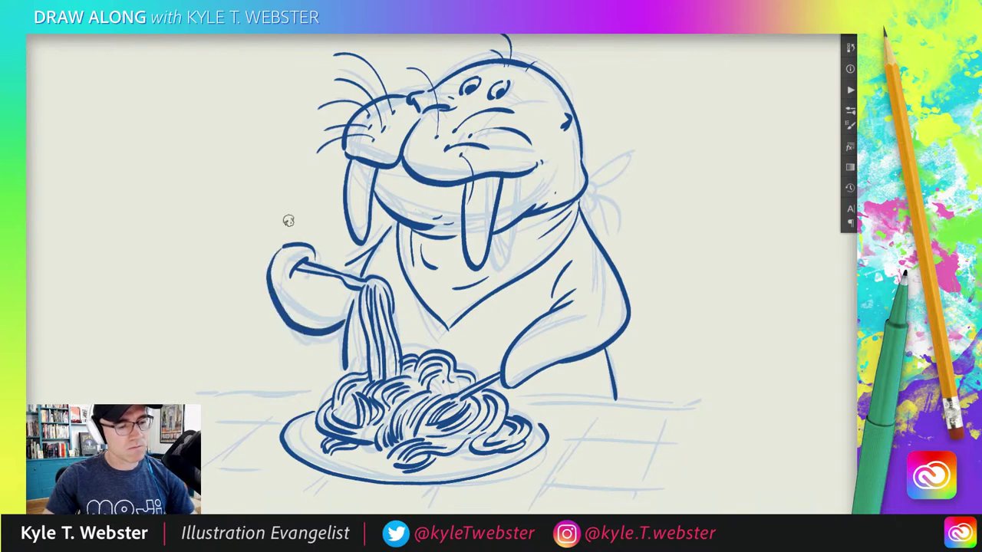
key("ctrl+z")
mouse_move(282, 246)
left_mouse_down()
mouse_move(266, 296)
mouse_move(346, 328)
left_mouse_up()
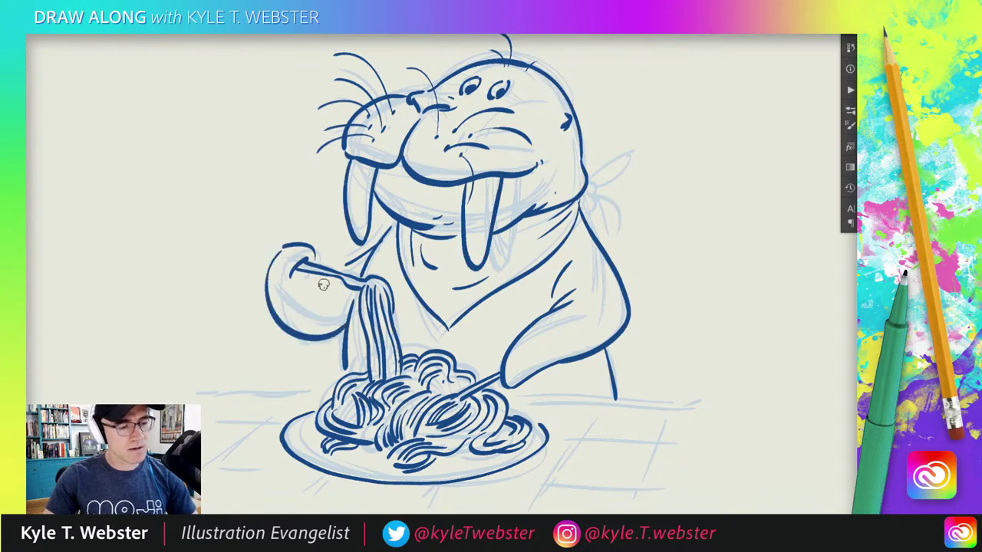
left_click_drag(296, 272, 339, 306)
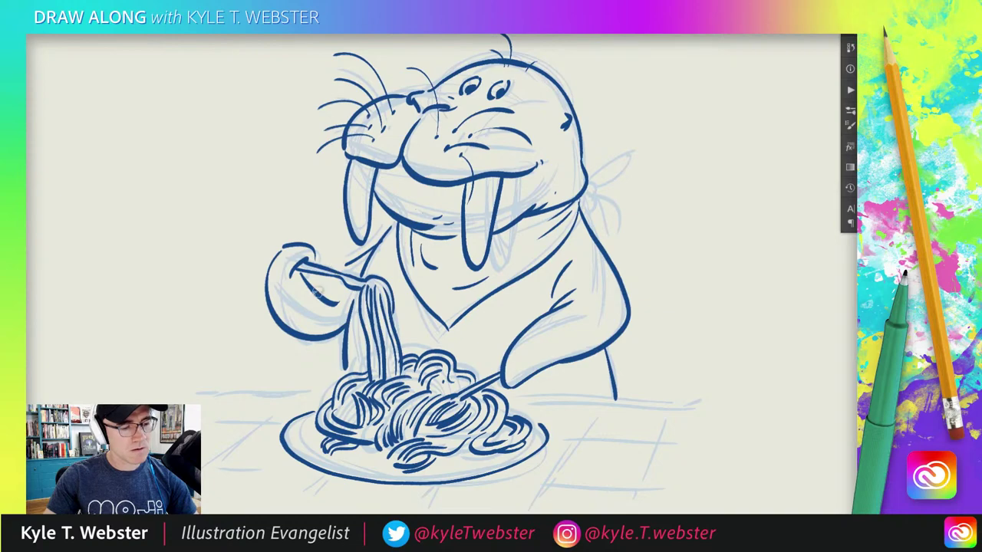
scroll(328, 281, "down", 5)
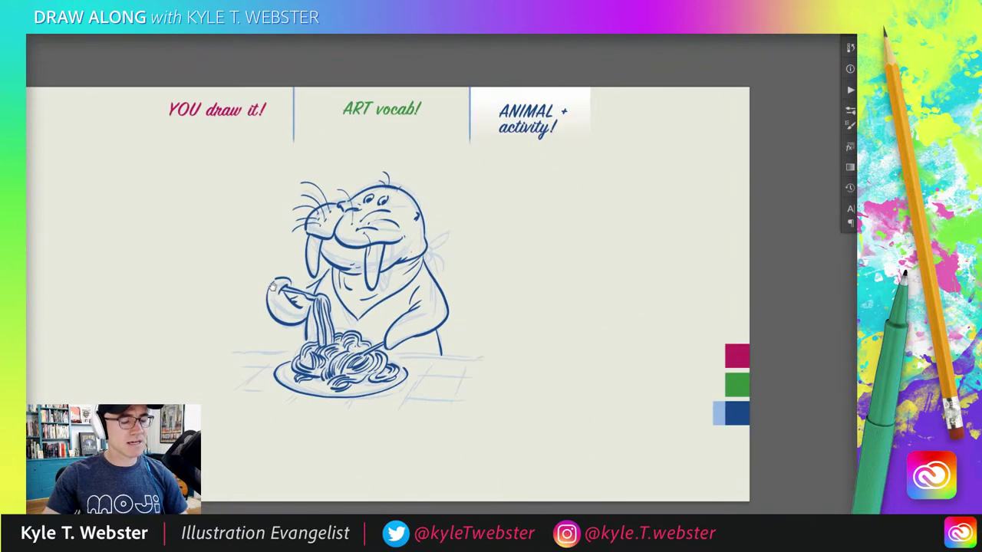
scroll(268, 288, "up", 2)
scroll(270, 277, "up", 2)
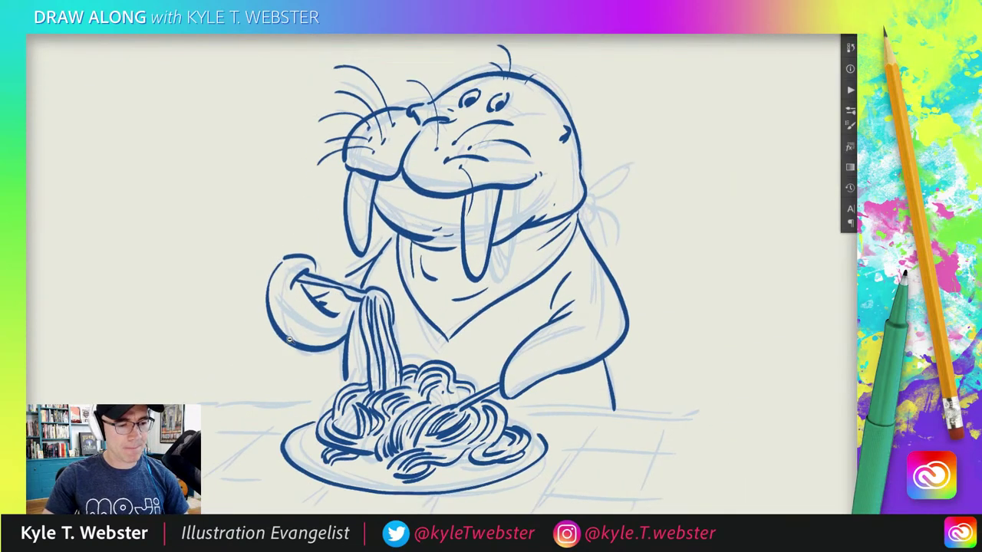
scroll(294, 338, "down", 3)
scroll(458, 251, "up", 2)
- Ink the upper and lower bandana tails hanging from the shoulder knot
mouse_move(458, 258)
left_mouse_down()
mouse_move(527, 231)
mouse_move(454, 266)
left_mouse_up()
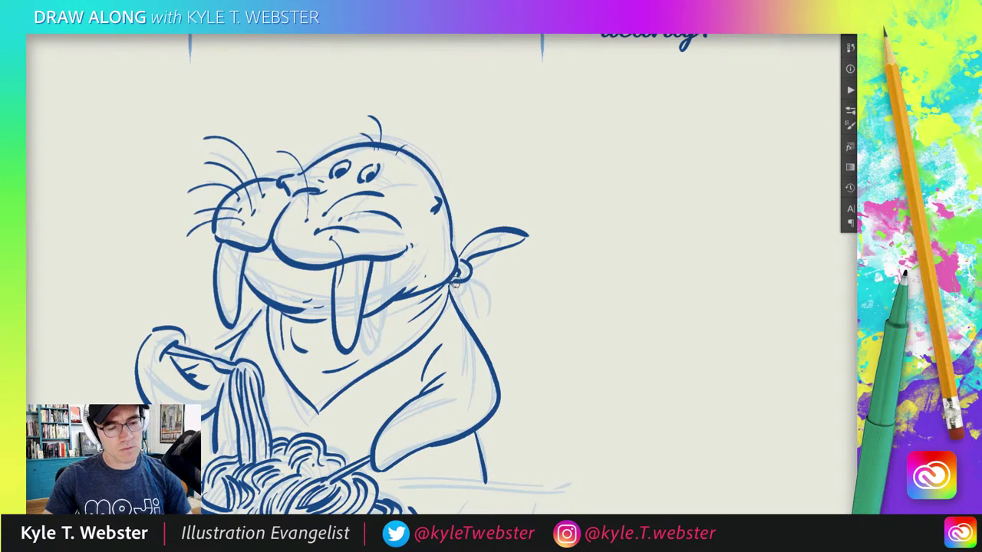
mouse_move(459, 280)
left_mouse_down()
mouse_move(494, 333)
mouse_move(469, 285)
left_mouse_up()
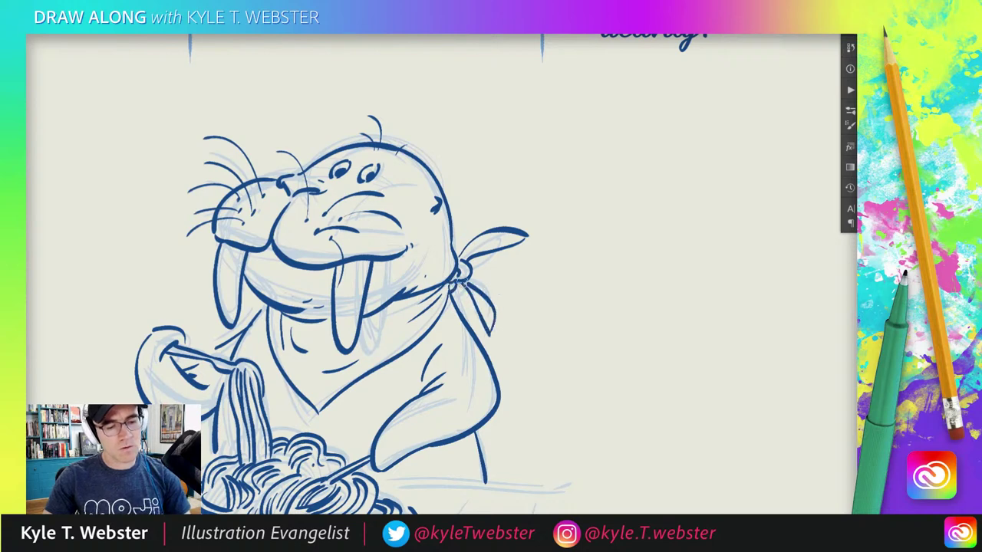
scroll(320, 311, "down", 5)
scroll(405, 124, "up", 5)
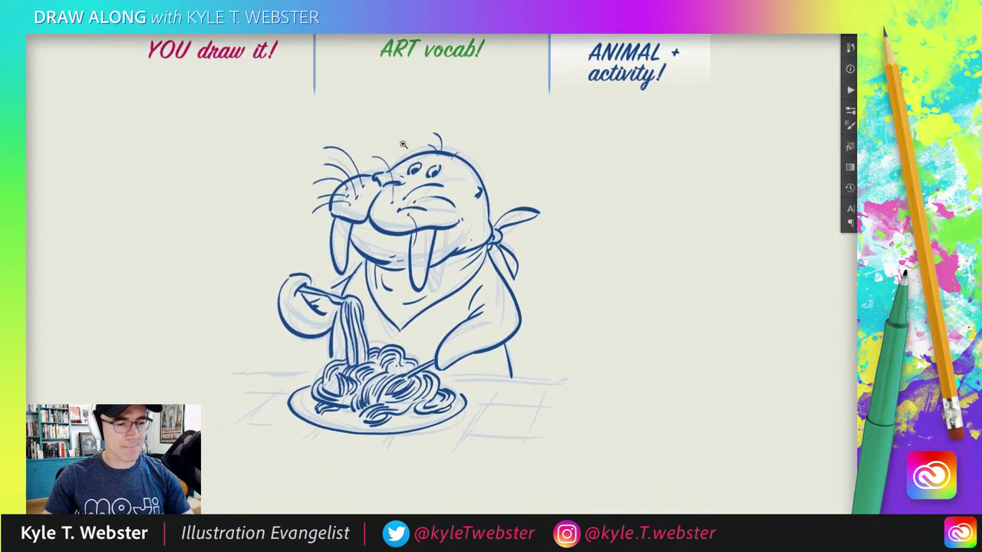
- Add motion lines above the walrus's head and ink the table edges on both sides of the plate
mouse_move(402, 125)
left_mouse_down()
mouse_move(390, 98)
mouse_move(378, 113)
left_mouse_up()
left_click_drag(381, 133, 368, 121)
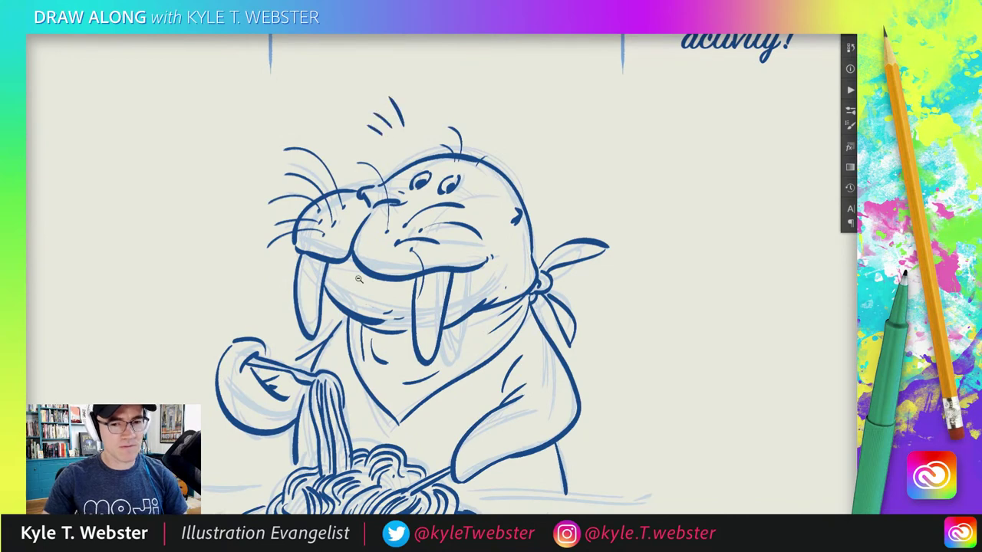
scroll(358, 279, "down", 3)
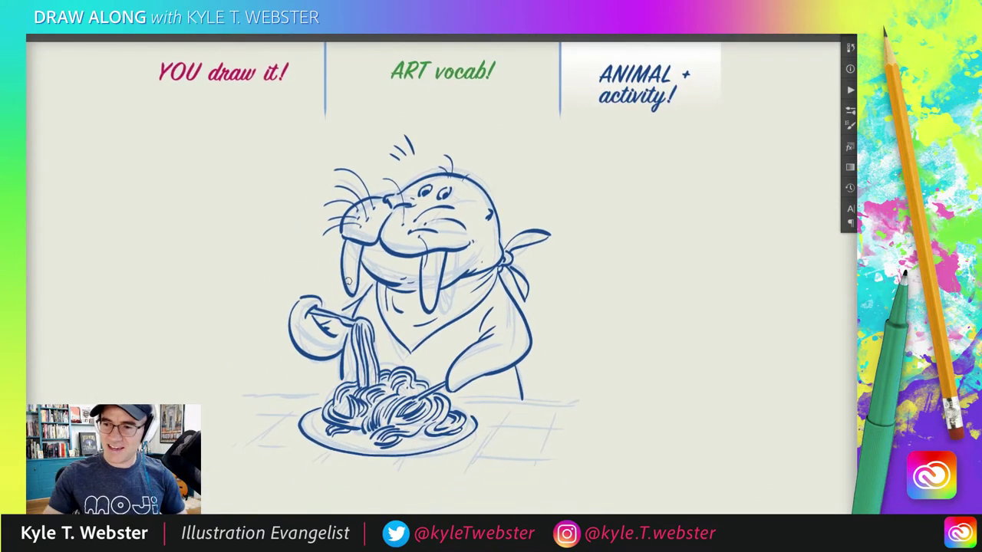
left_click_drag(566, 402, 488, 403)
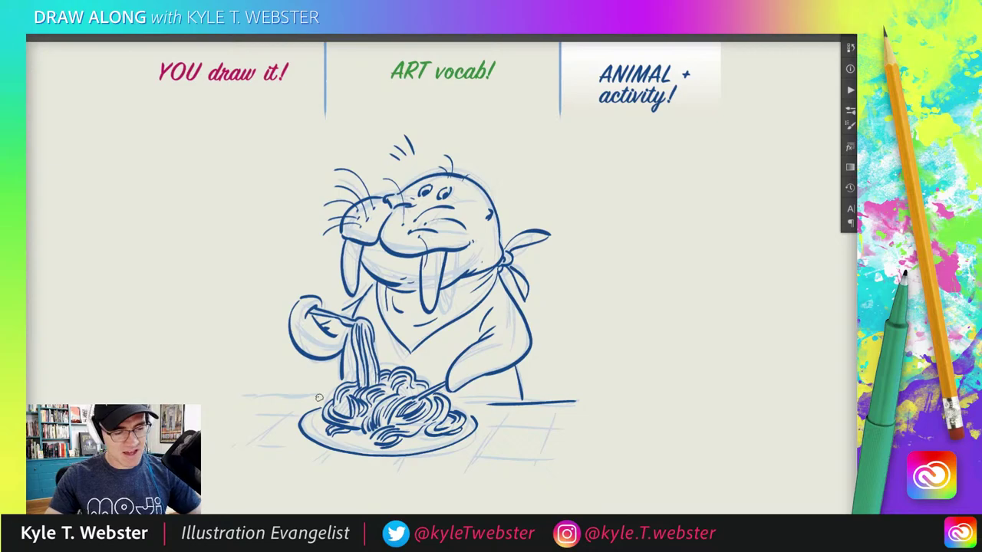
left_click_drag(318, 397, 262, 397)
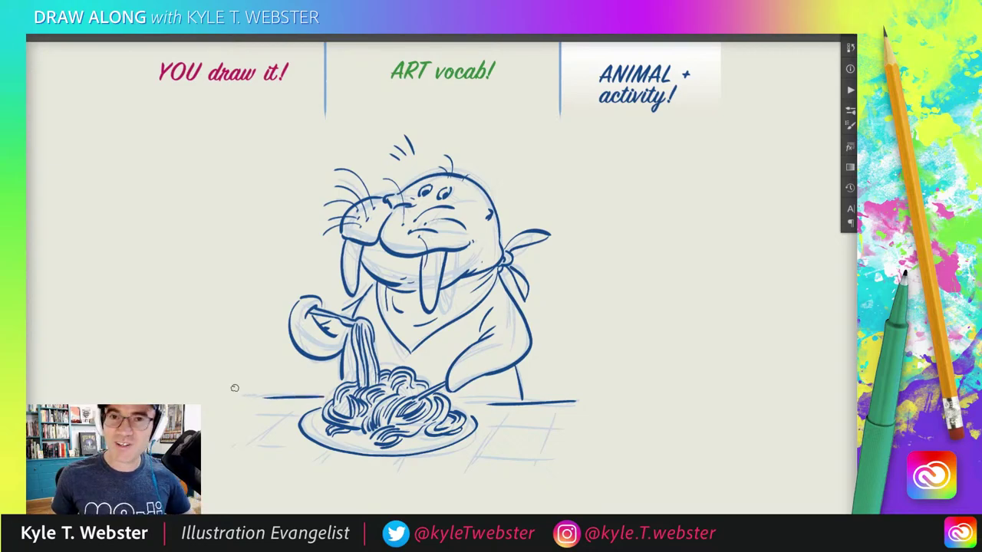